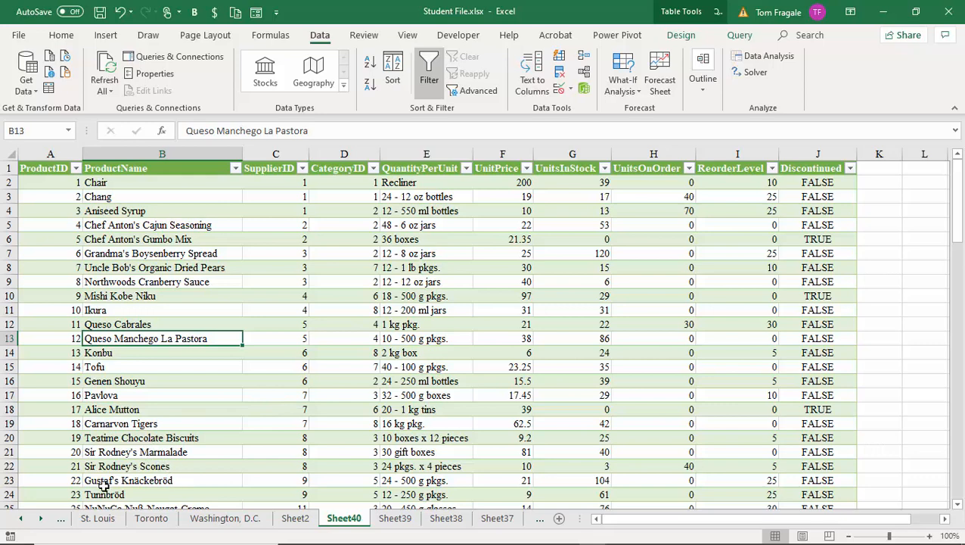
Step: Find the Customers and Orders worksheets near the start of the workbook, view both, and return to Customers
{"action": "left_click", "coordinate": [22, 520]}
{"action": "left_click", "coordinate": [21, 522]}
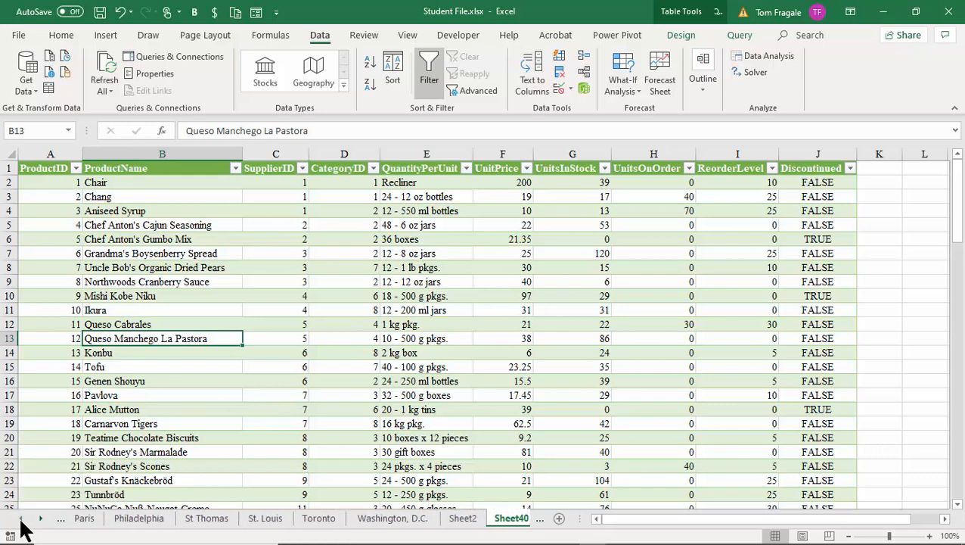
{"action": "left_click", "coordinate": [20, 522]}
{"action": "left_click", "coordinate": [20, 522]}
{"action": "left_click", "coordinate": [20, 522]}
{"action": "left_click", "coordinate": [21, 522]}
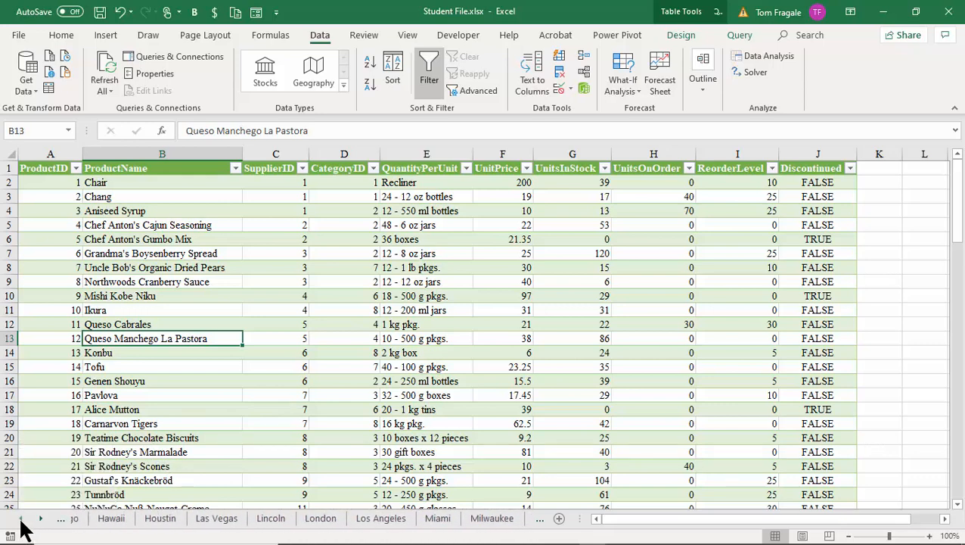
{"action": "left_click", "coordinate": [20, 522]}
{"action": "left_click", "coordinate": [20, 522]}
{"action": "left_click", "coordinate": [20, 522]}
{"action": "left_click", "coordinate": [20, 522]}
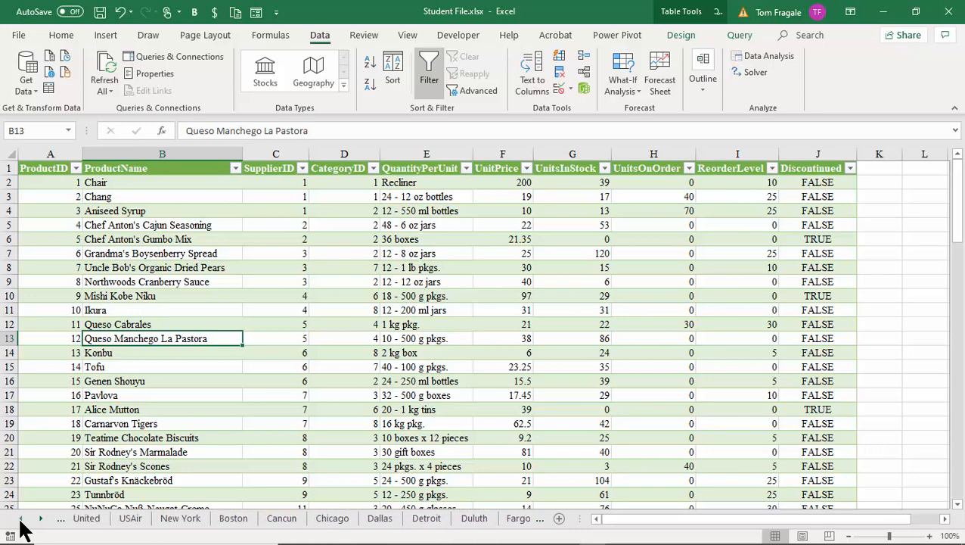
{"action": "left_click", "coordinate": [21, 522]}
{"action": "left_click", "coordinate": [20, 522]}
{"action": "left_click", "coordinate": [20, 522]}
{"action": "left_click", "coordinate": [20, 522]}
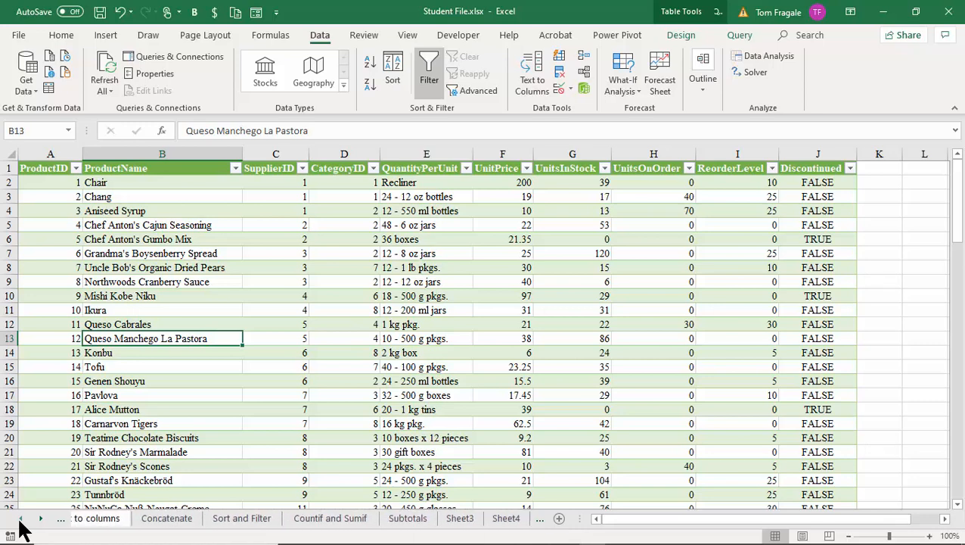
{"action": "left_click", "coordinate": [21, 522]}
{"action": "left_click", "coordinate": [20, 522]}
{"action": "left_click", "coordinate": [21, 522]}
{"action": "left_click", "coordinate": [21, 522]}
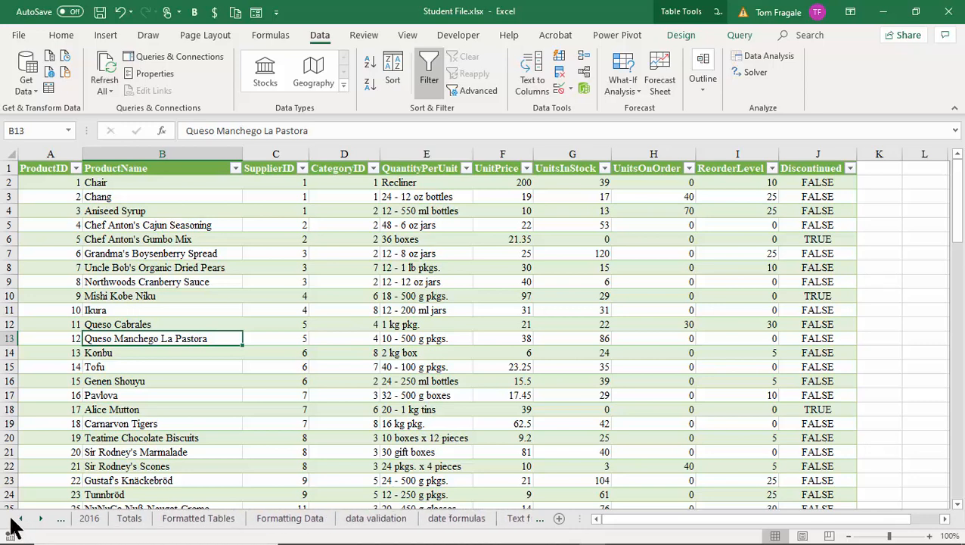
{"action": "left_click", "coordinate": [20, 522]}
{"action": "left_click", "coordinate": [21, 522]}
{"action": "left_click", "coordinate": [21, 522]}
{"action": "left_click", "coordinate": [20, 522]}
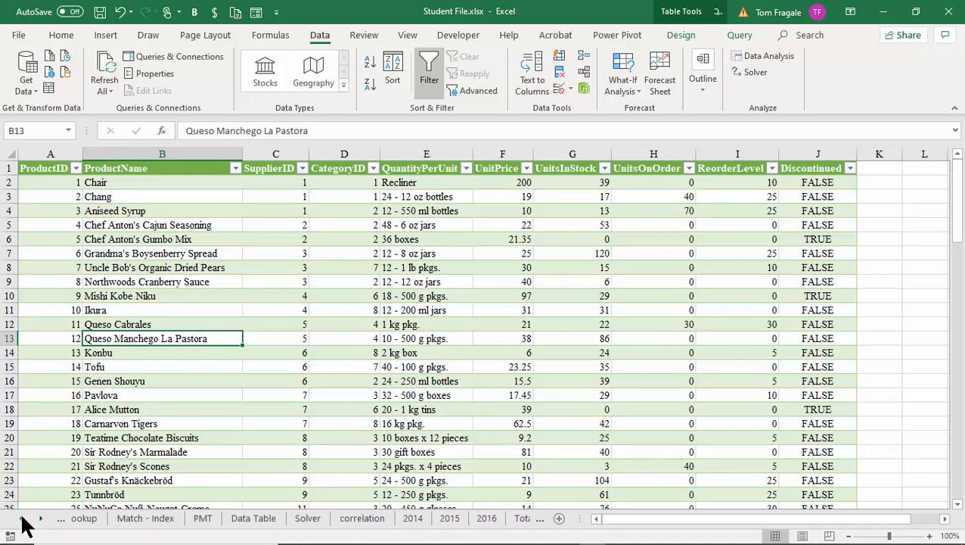
{"action": "left_click", "coordinate": [21, 522]}
{"action": "left_click", "coordinate": [20, 522]}
{"action": "left_click", "coordinate": [20, 522]}
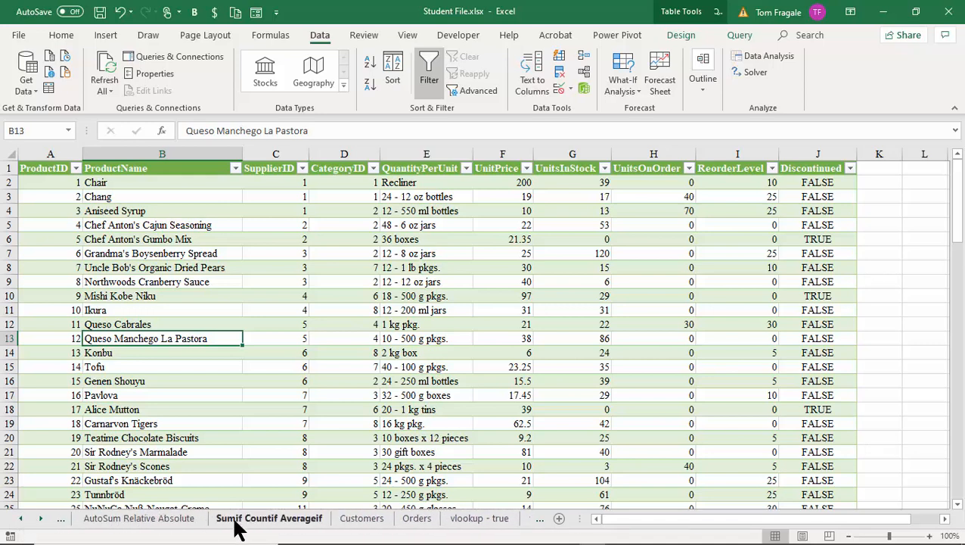
{"action": "left_click", "coordinate": [373, 526]}
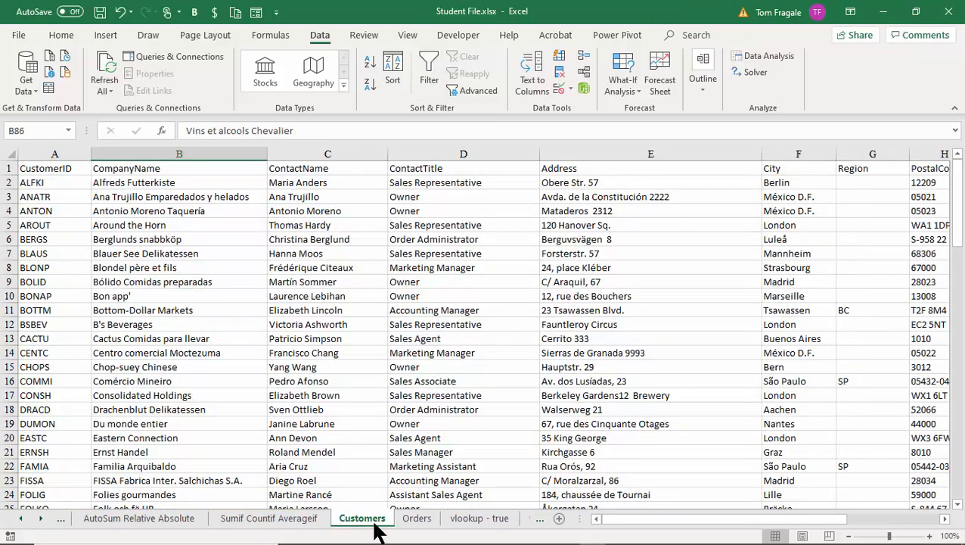
{"action": "left_click", "coordinate": [416, 522]}
{"action": "left_click", "coordinate": [347, 521]}
Step: Format the customer data in A1:K92 as a table with headers, using the light black gridded style
{"action": "left_click", "coordinate": [266, 251]}
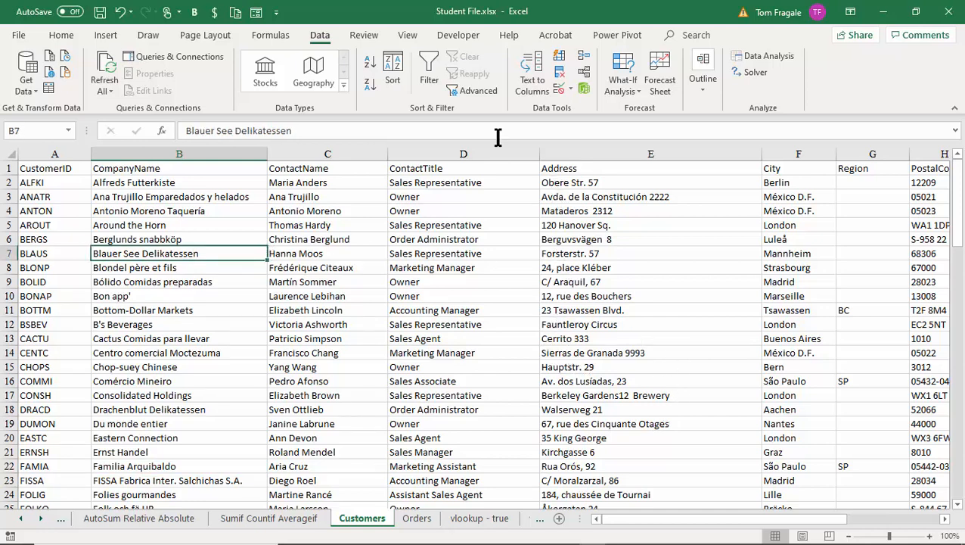
{"action": "left_click", "coordinate": [59, 36]}
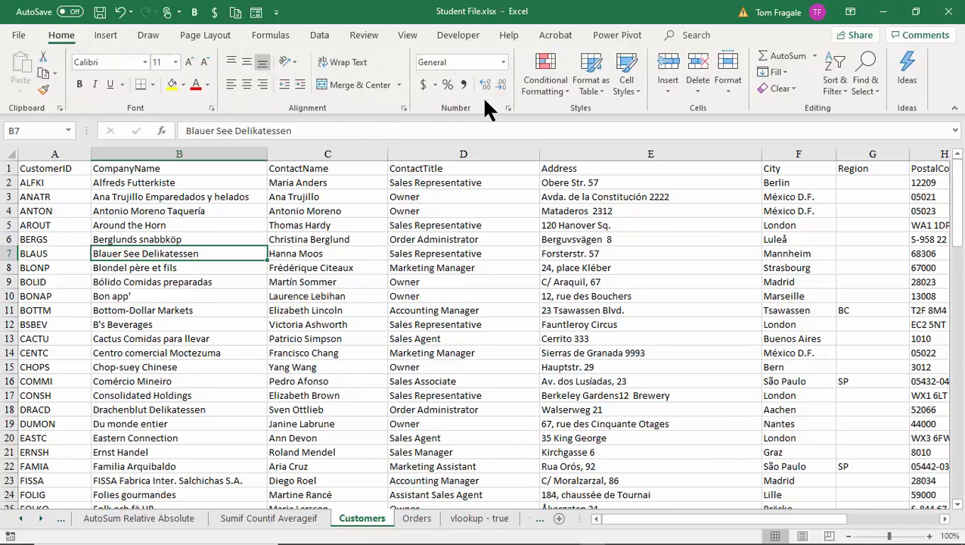
{"action": "left_click", "coordinate": [597, 85]}
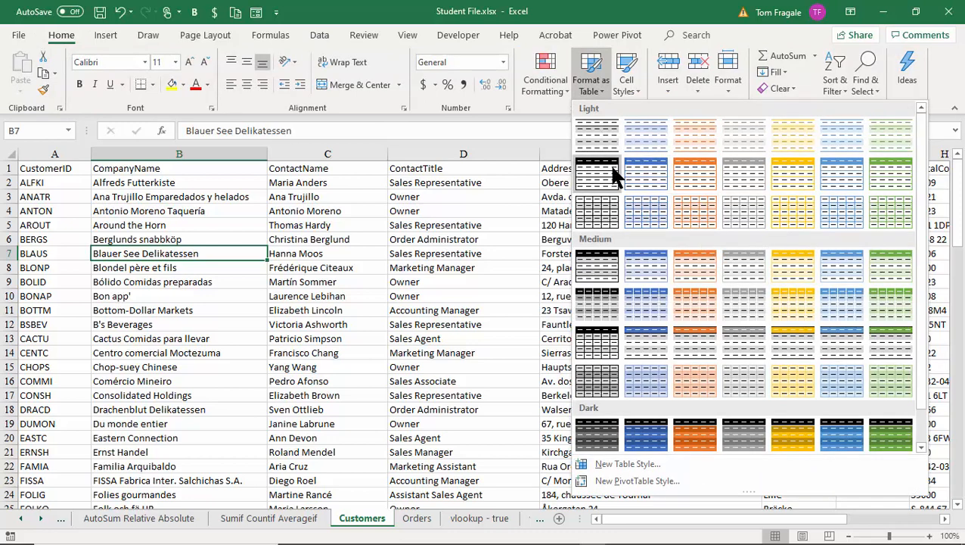
{"action": "left_click", "coordinate": [589, 220]}
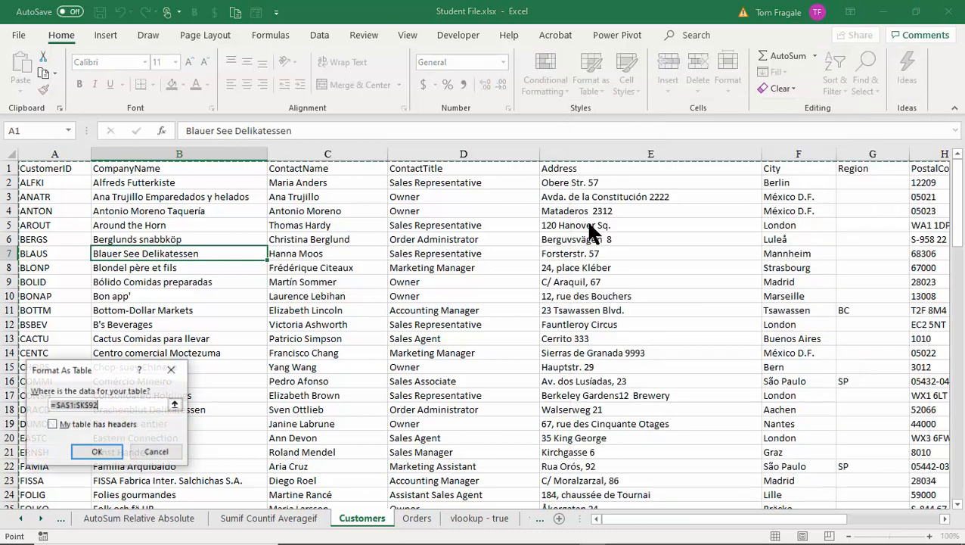
{"action": "left_click_drag", "start_coordinate": [112, 386], "coordinate": [415, 265]}
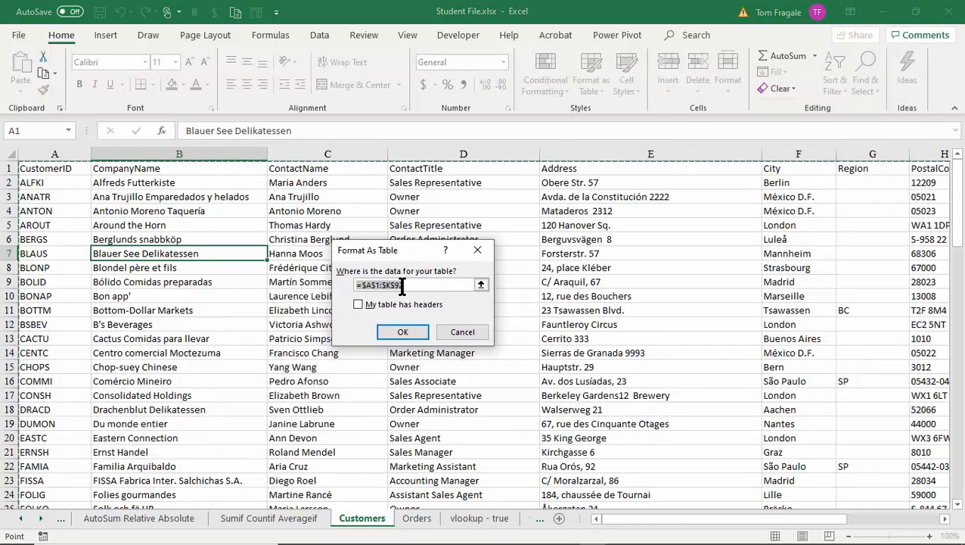
{"action": "left_click", "coordinate": [357, 303]}
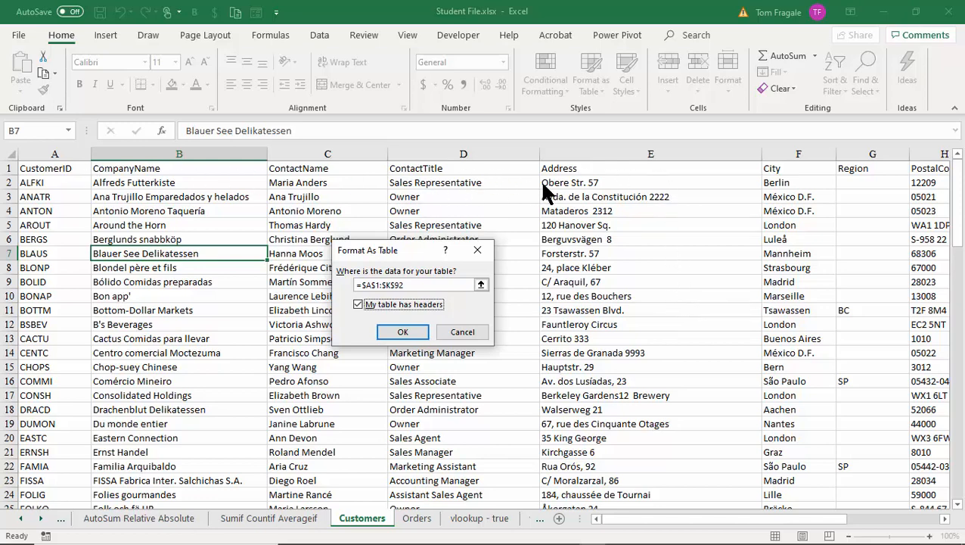
{"action": "left_click", "coordinate": [403, 331]}
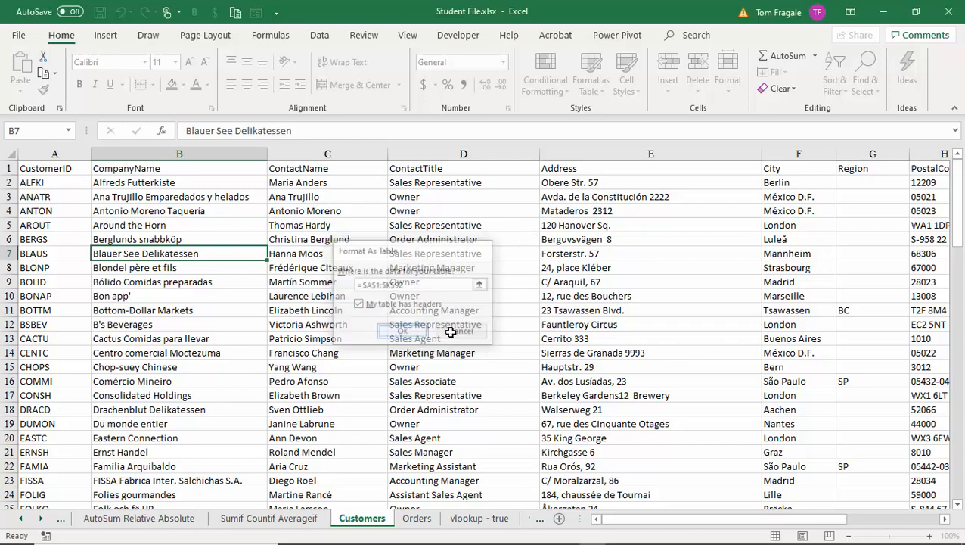
{"action": "left_click", "coordinate": [248, 311]}
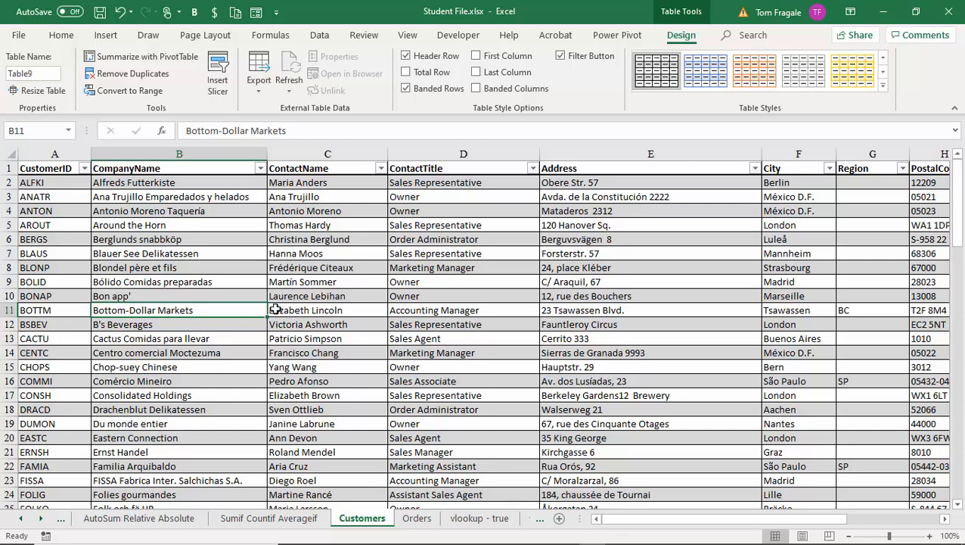
Step: Rename the table on the Customers worksheet to customers
{"action": "left_click", "coordinate": [457, 224]}
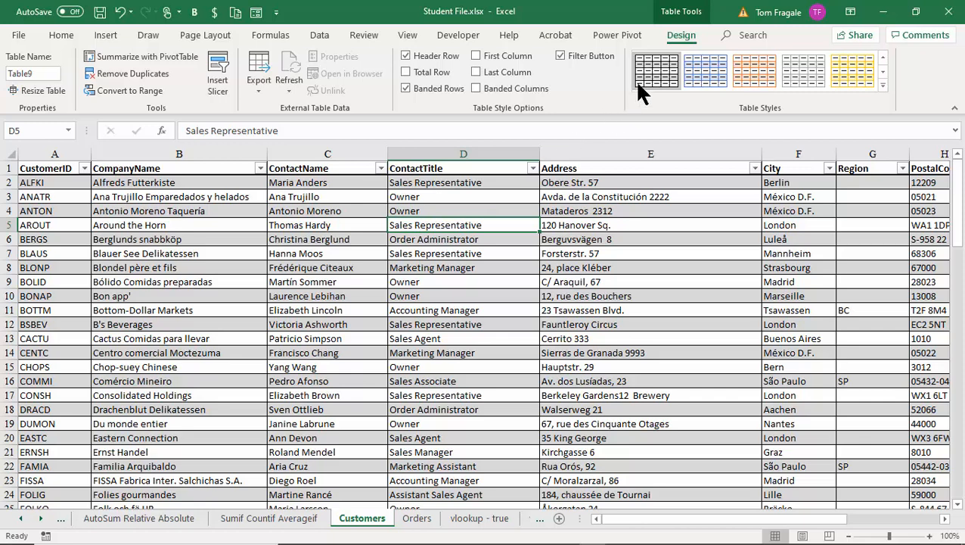
{"action": "left_click", "coordinate": [681, 37]}
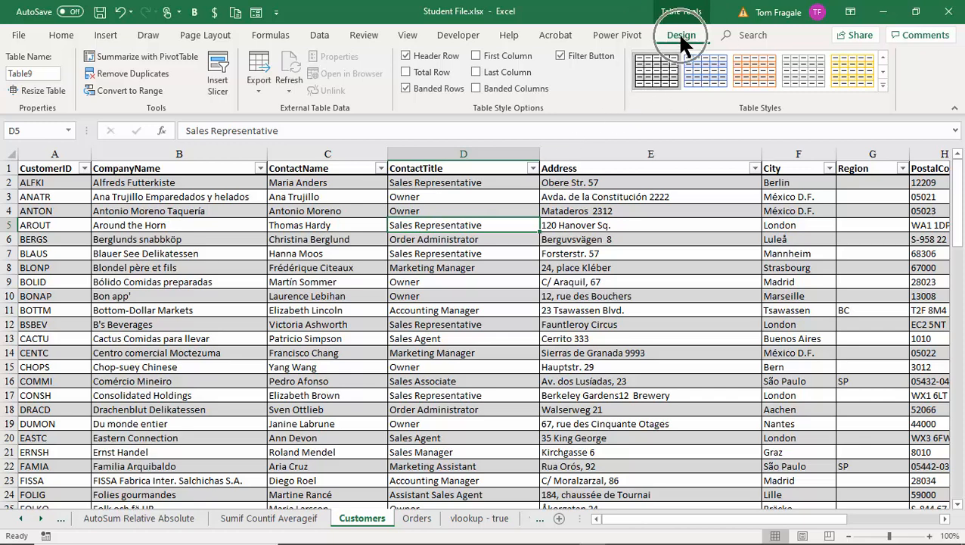
{"action": "left_click", "coordinate": [45, 74]}
{"action": "type", "text": "customer"}
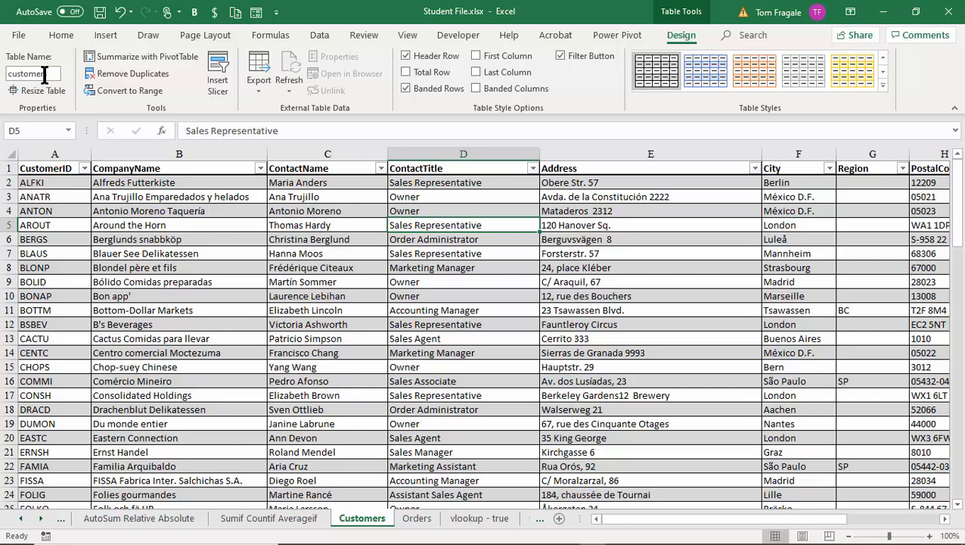
{"action": "type", "text": "s"}
{"action": "key", "text": "Return"}
{"action": "left_click", "coordinate": [204, 279]}
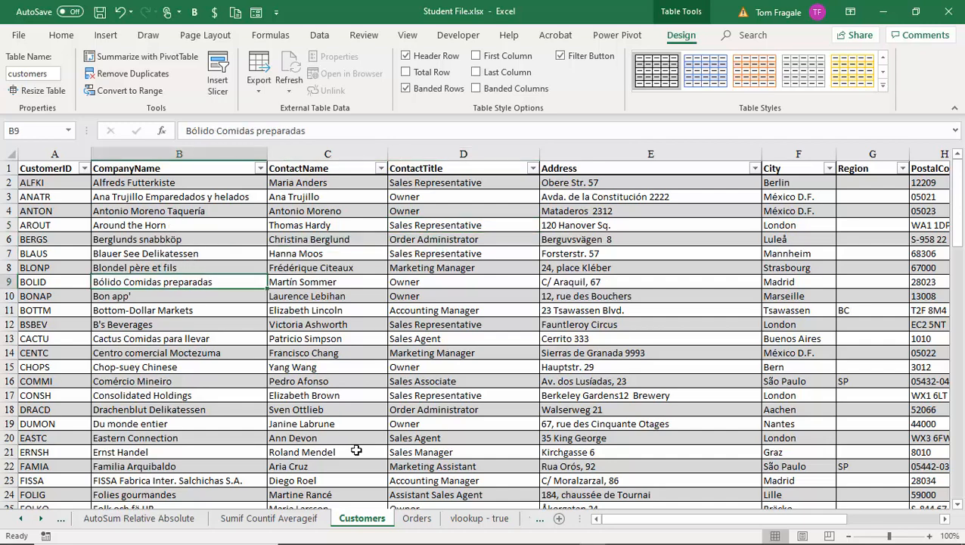
Step: Format the Orders worksheet data in A1:O831 as a table with headers, using the same light black gridded style
{"action": "left_click", "coordinate": [422, 525]}
{"action": "left_click", "coordinate": [364, 366]}
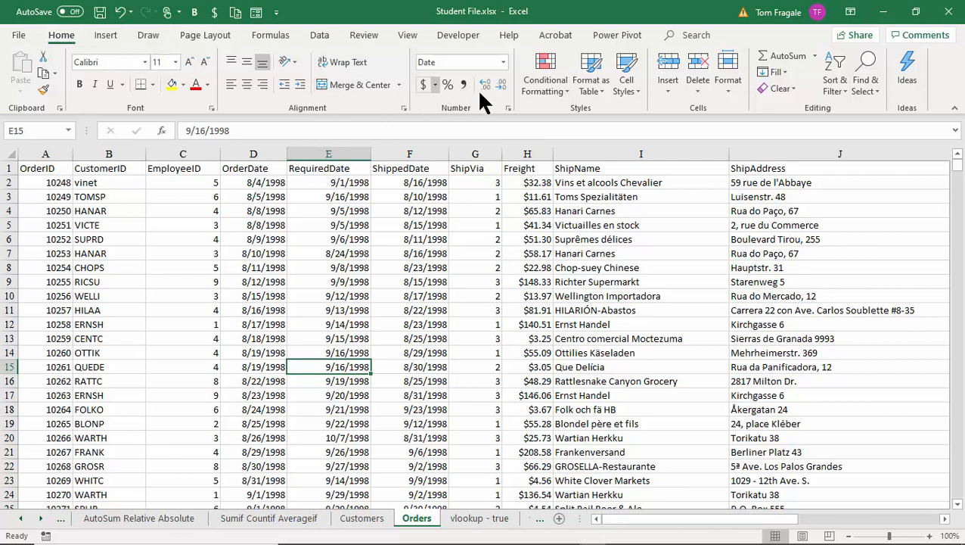
{"action": "left_click", "coordinate": [589, 89]}
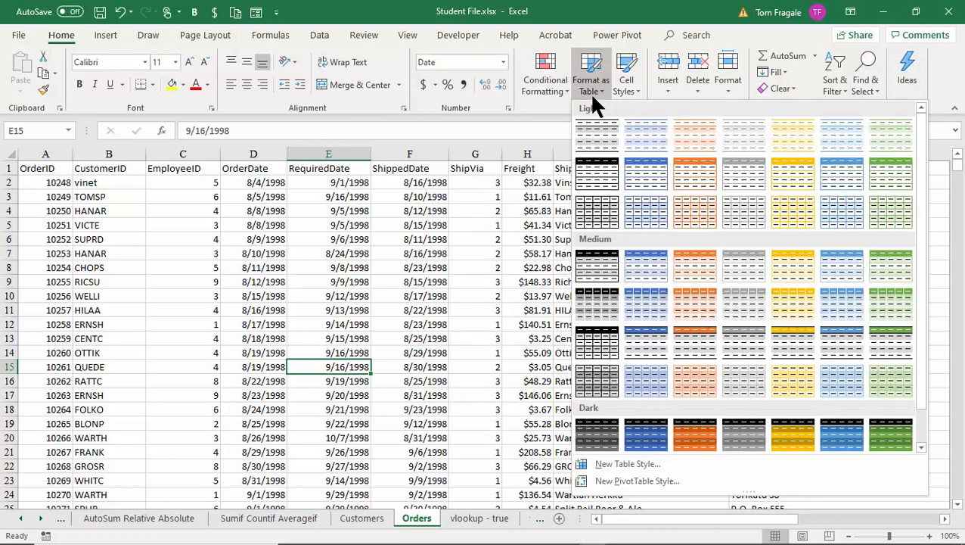
{"action": "left_click", "coordinate": [601, 212]}
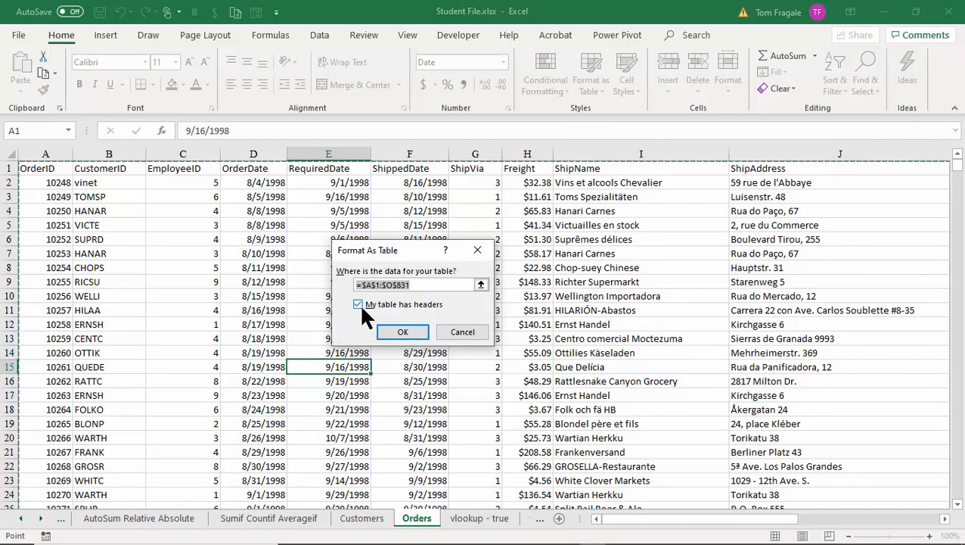
{"action": "left_click", "coordinate": [396, 334]}
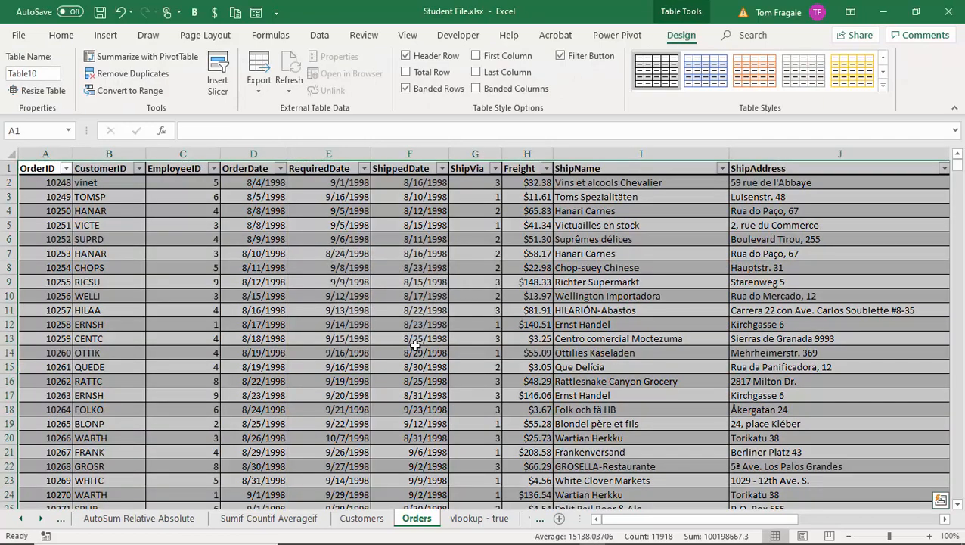
{"action": "left_click", "coordinate": [409, 303]}
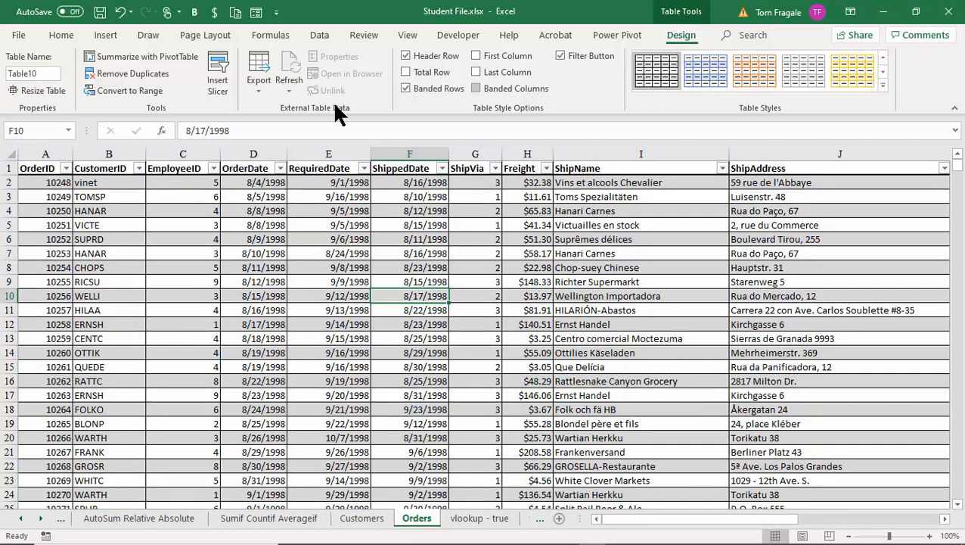
Step: Rename the table on the Orders worksheet to Orders
{"action": "left_click", "coordinate": [35, 74]}
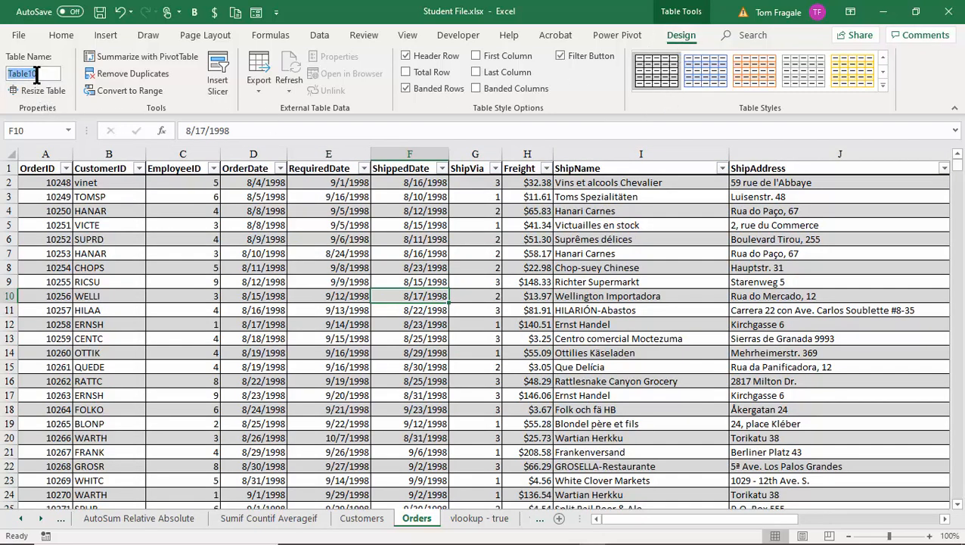
{"action": "type", "text": "Orders"}
{"action": "key", "text": "Return"}
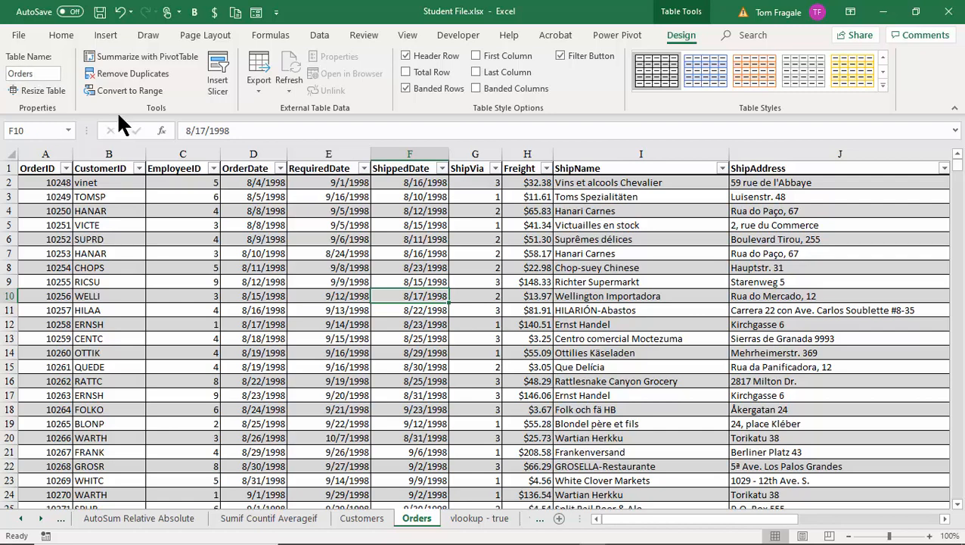
Step: Compare the CustomerID column of the Orders table with the CustomerID column of the customers table
{"action": "left_click", "coordinate": [112, 211]}
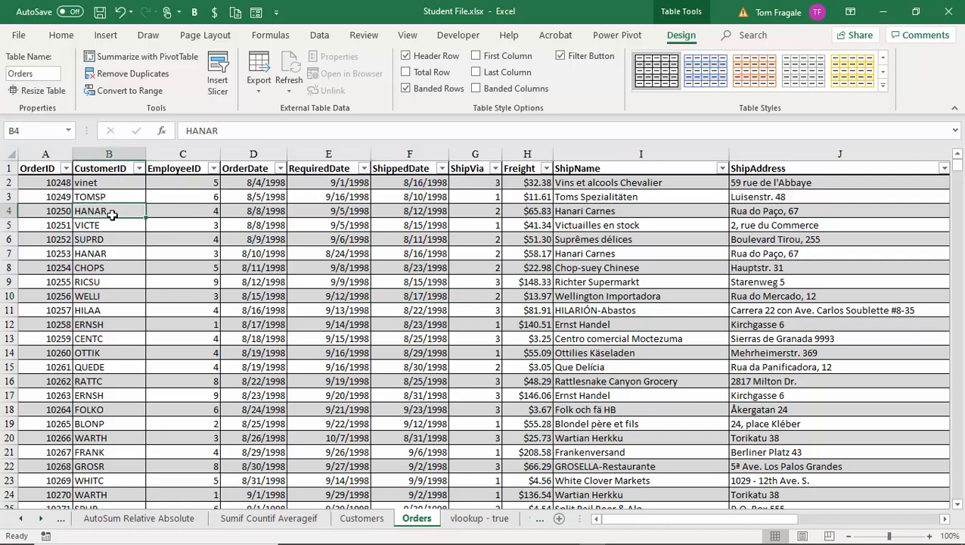
{"action": "left_click", "coordinate": [367, 520]}
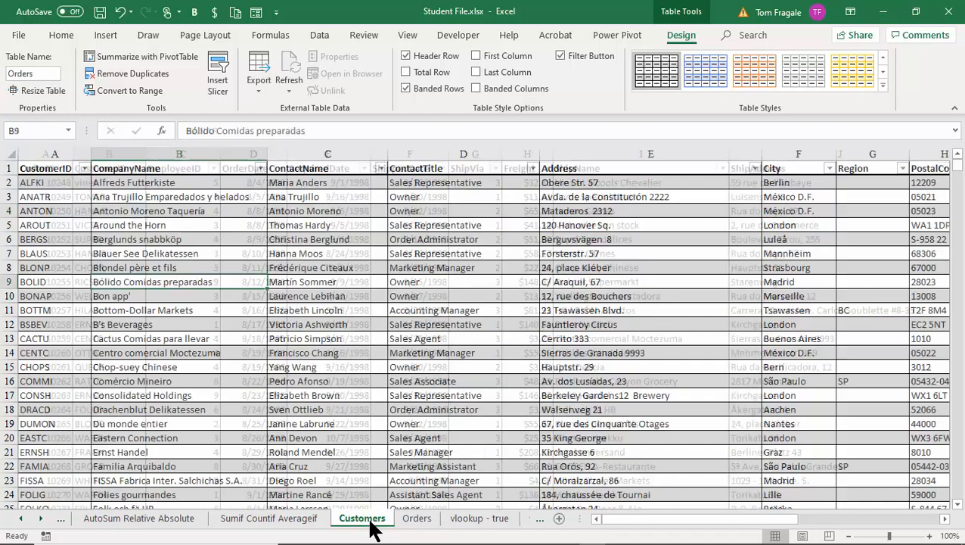
{"action": "left_click", "coordinate": [89, 220]}
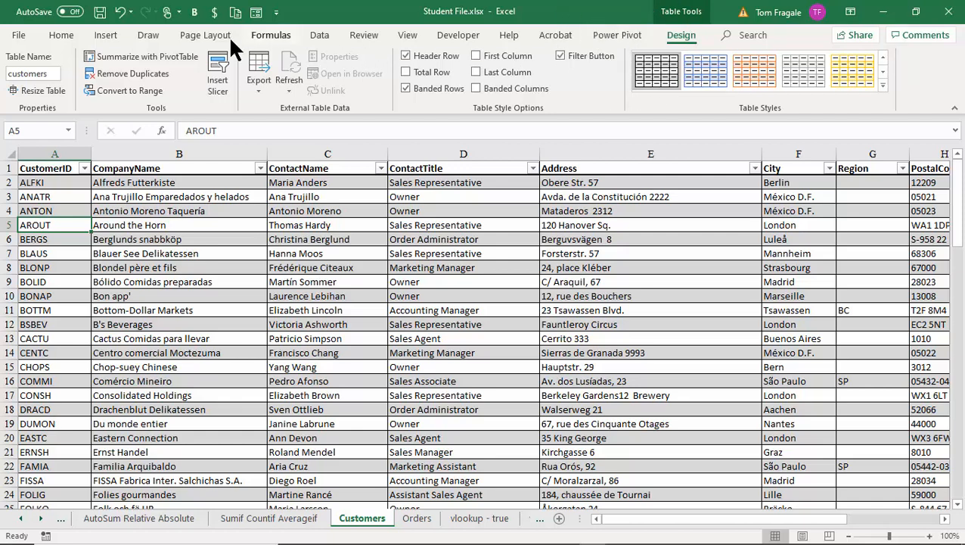
Step: Check in the COM add-ins settings that Microsoft Power Map, Power Pivot and Power View are enabled, and accept the settings
{"action": "left_click", "coordinate": [15, 38]}
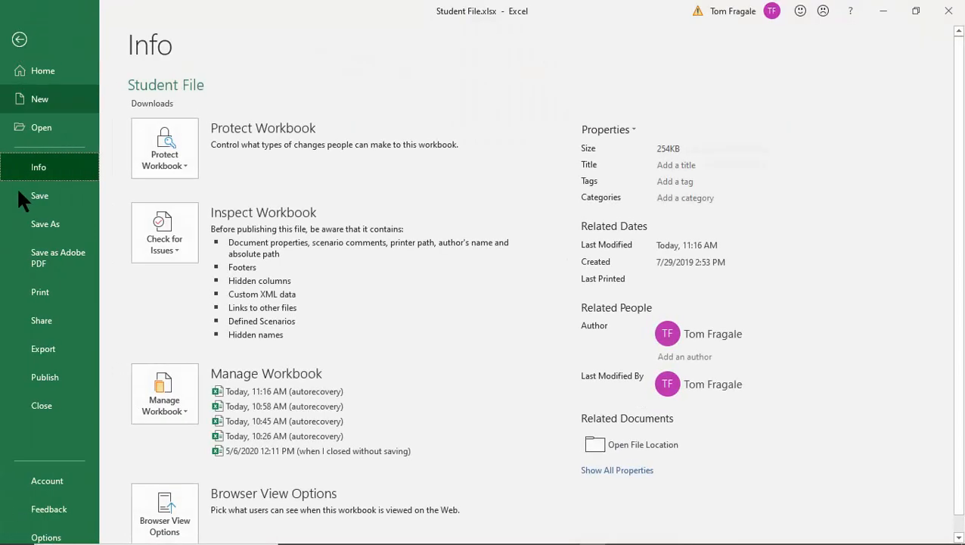
{"action": "left_click", "coordinate": [44, 537]}
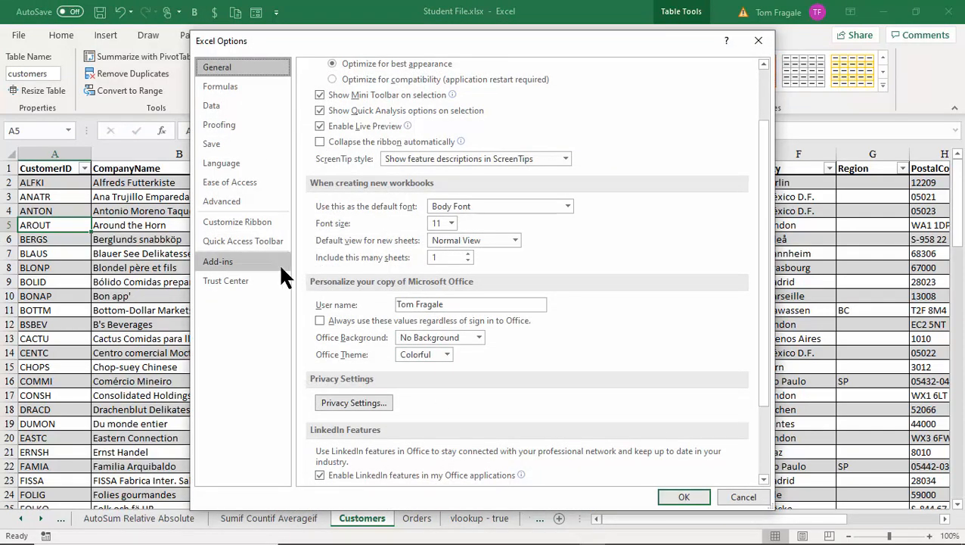
{"action": "key", "text": "ctrl"}
{"action": "key", "text": "ctrl"}
{"action": "key", "text": "ctrl"}
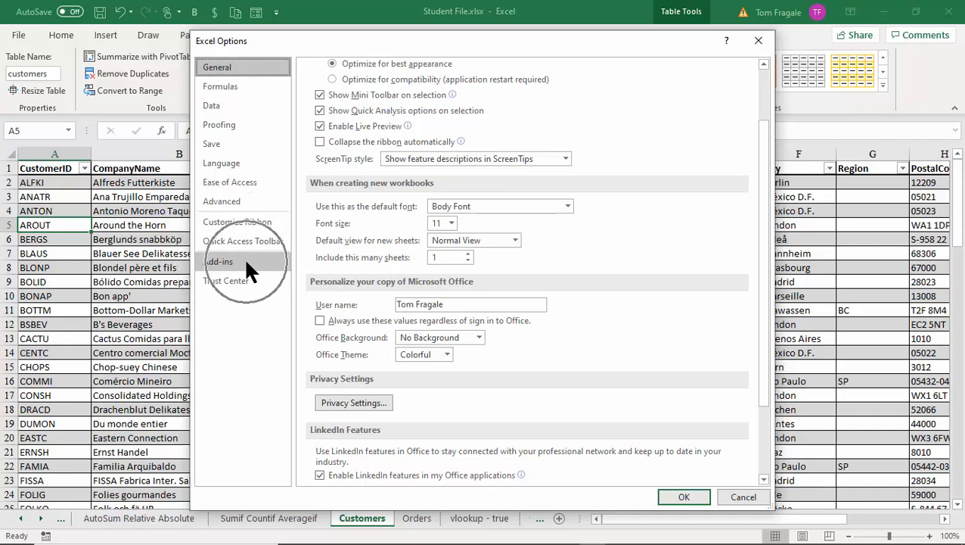
{"action": "left_click", "coordinate": [219, 262]}
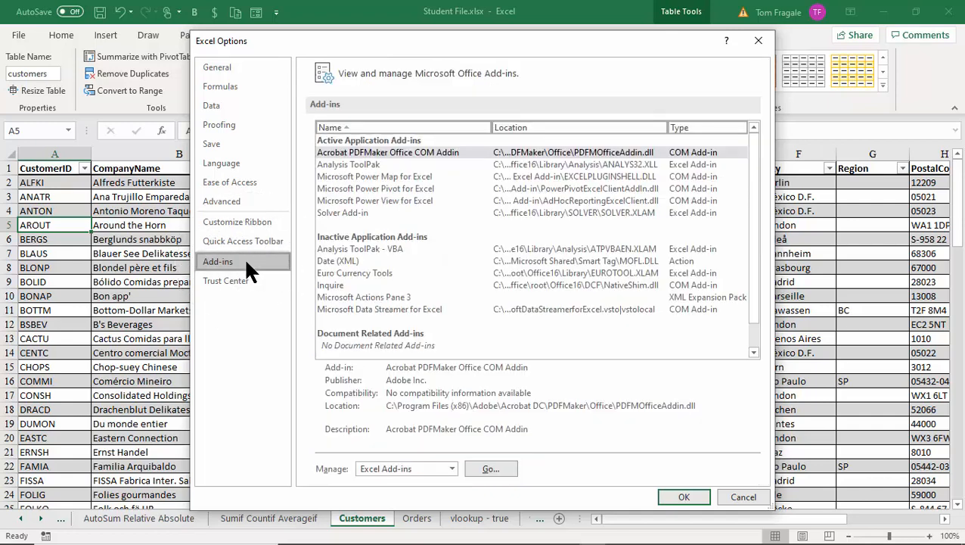
{"action": "left_click", "coordinate": [452, 468]}
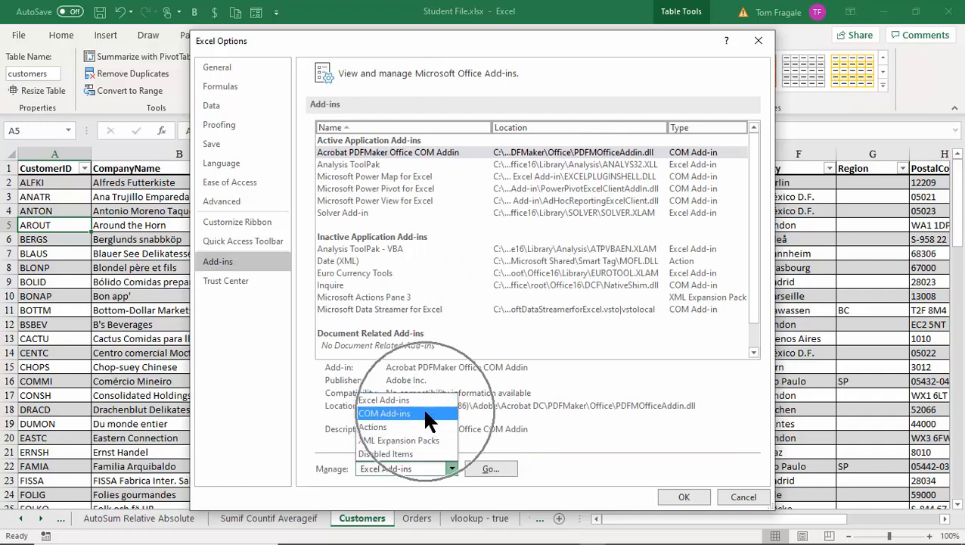
{"action": "left_click", "coordinate": [424, 413]}
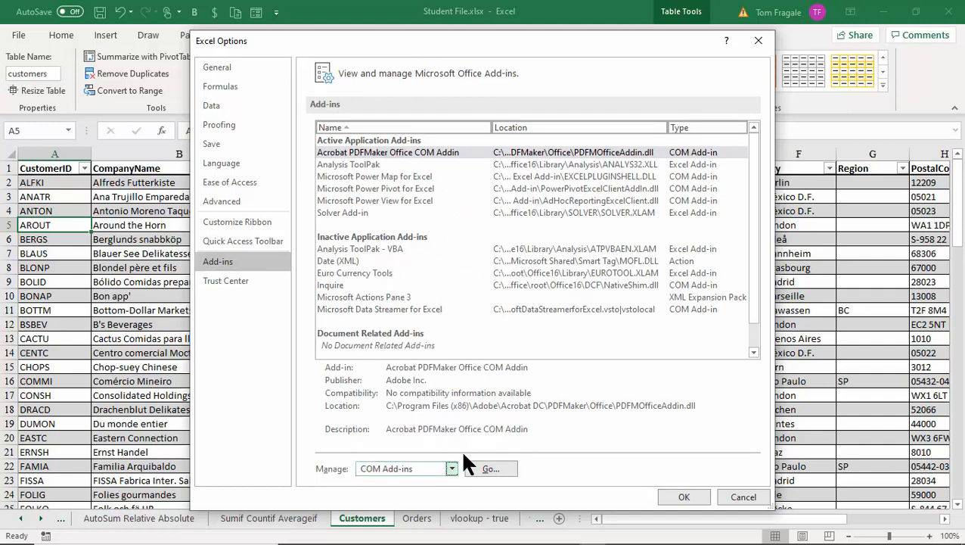
{"action": "left_click", "coordinate": [488, 470]}
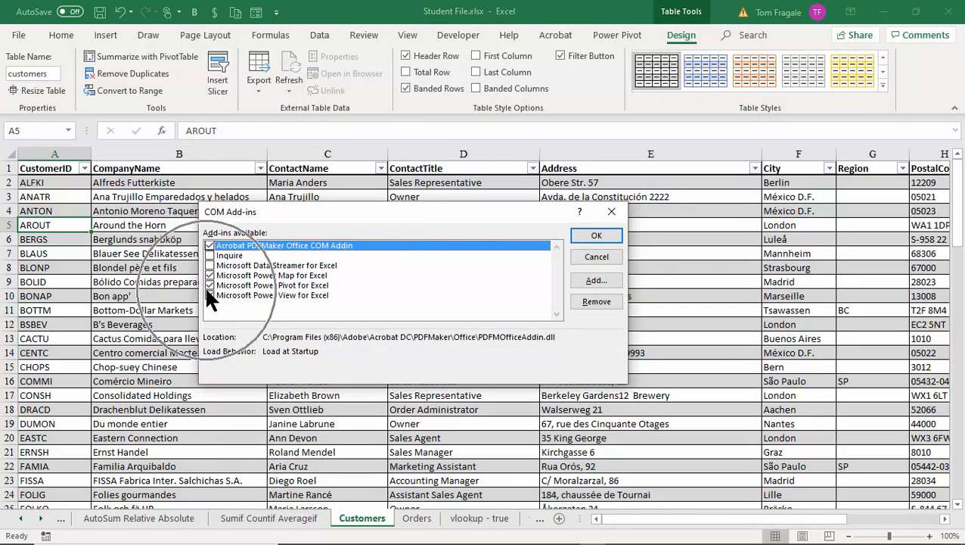
{"action": "left_click", "coordinate": [591, 236]}
{"action": "left_click", "coordinate": [522, 315]}
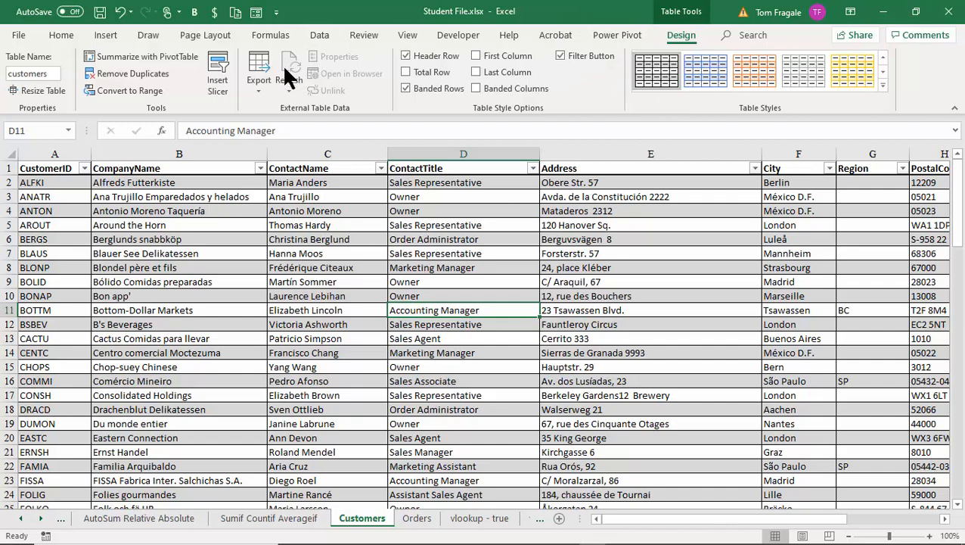
Step: Check in the ribbon customization options that the Power Pivot main tab is enabled, and accept the settings
{"action": "left_click", "coordinate": [17, 38]}
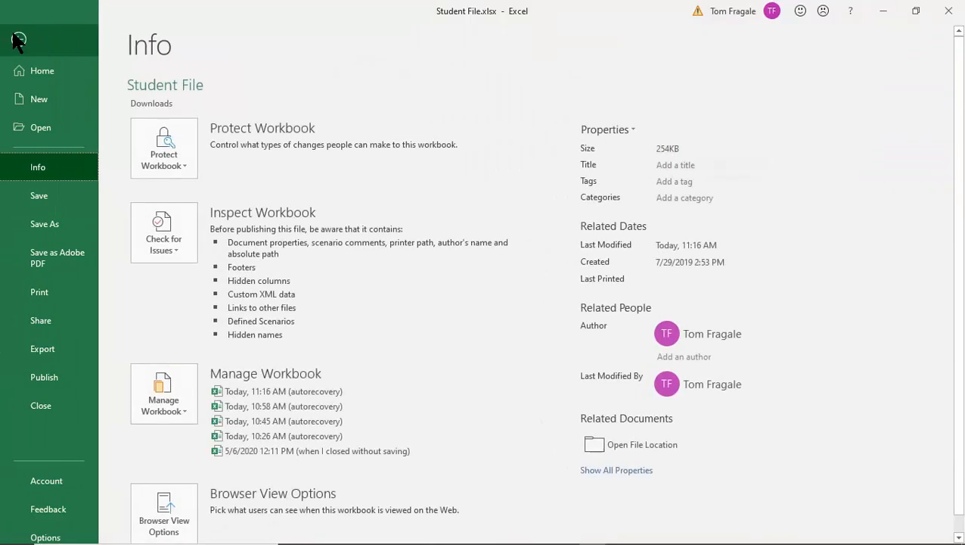
{"action": "left_click", "coordinate": [58, 538]}
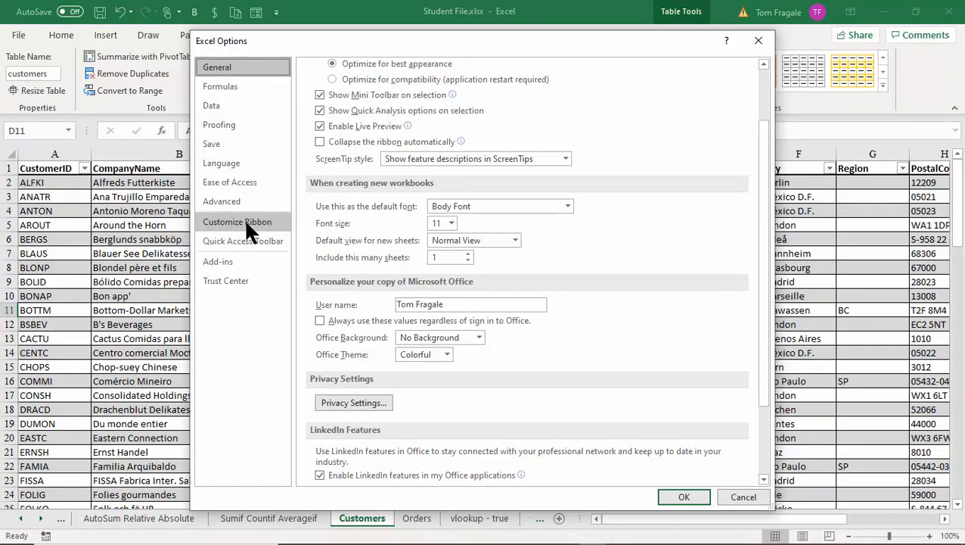
{"action": "left_click", "coordinate": [250, 227]}
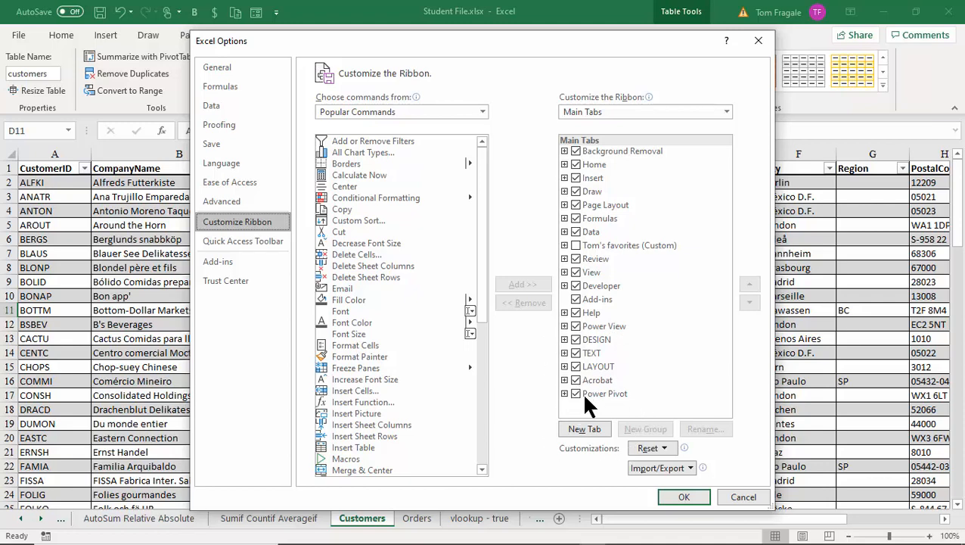
{"action": "left_click", "coordinate": [675, 495]}
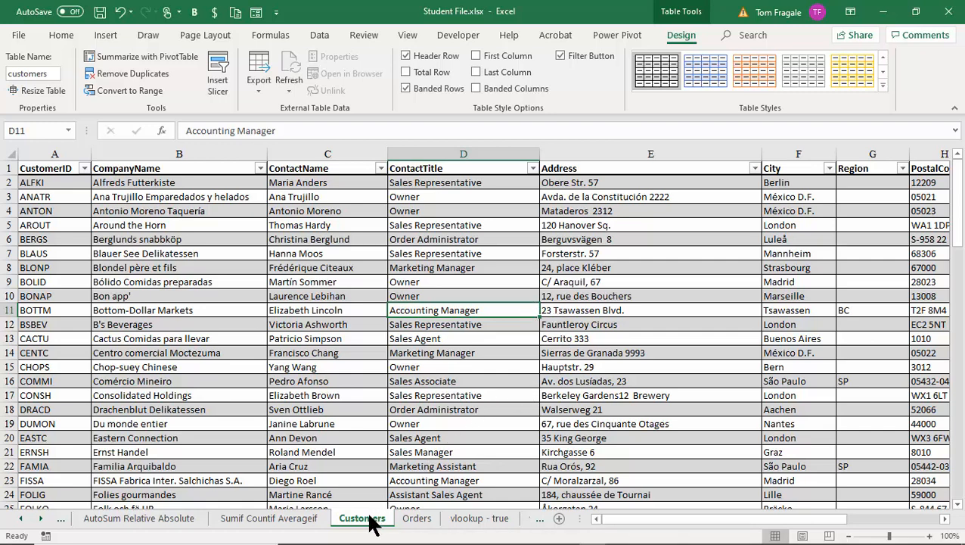
Step: Create a PivotTable from the customers table on a new worksheet, adding its data to the Data Model
{"action": "left_click", "coordinate": [379, 384]}
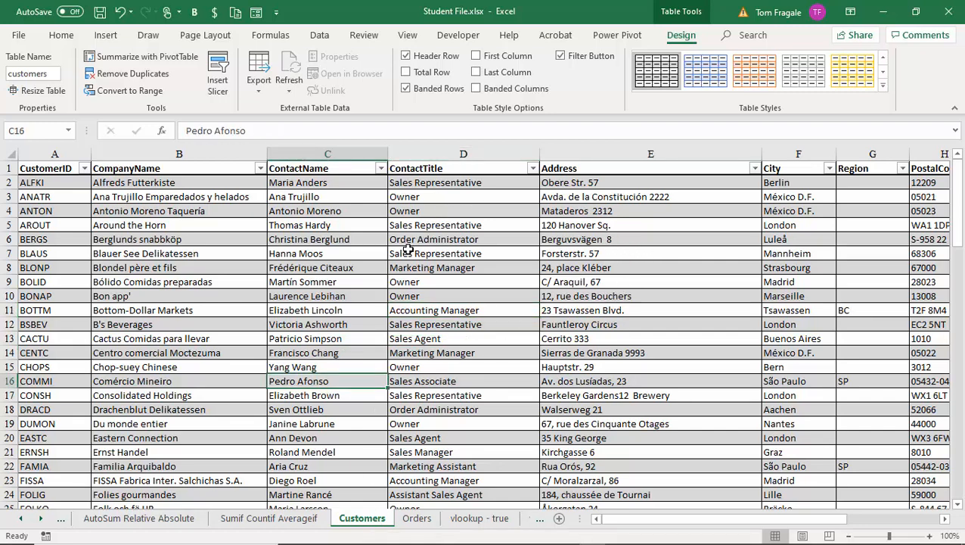
{"action": "left_click", "coordinate": [107, 37]}
{"action": "key", "text": "ctrl"}
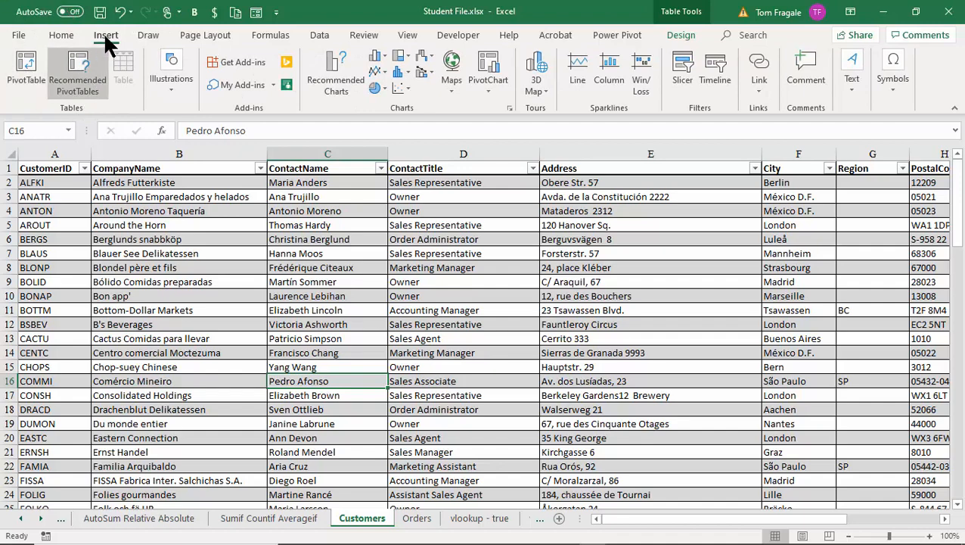
{"action": "left_click", "coordinate": [33, 68]}
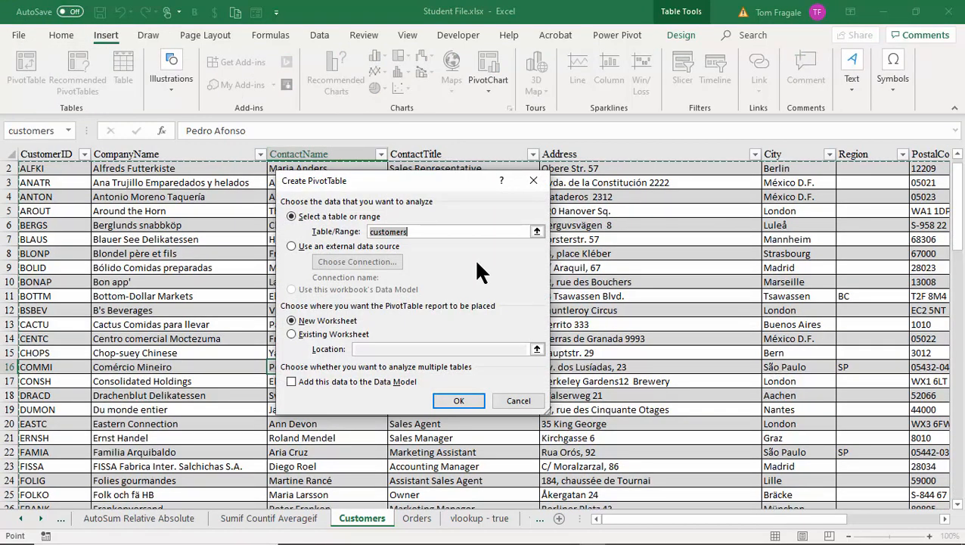
{"action": "key", "text": "ctrl"}
{"action": "left_click", "coordinate": [291, 382]}
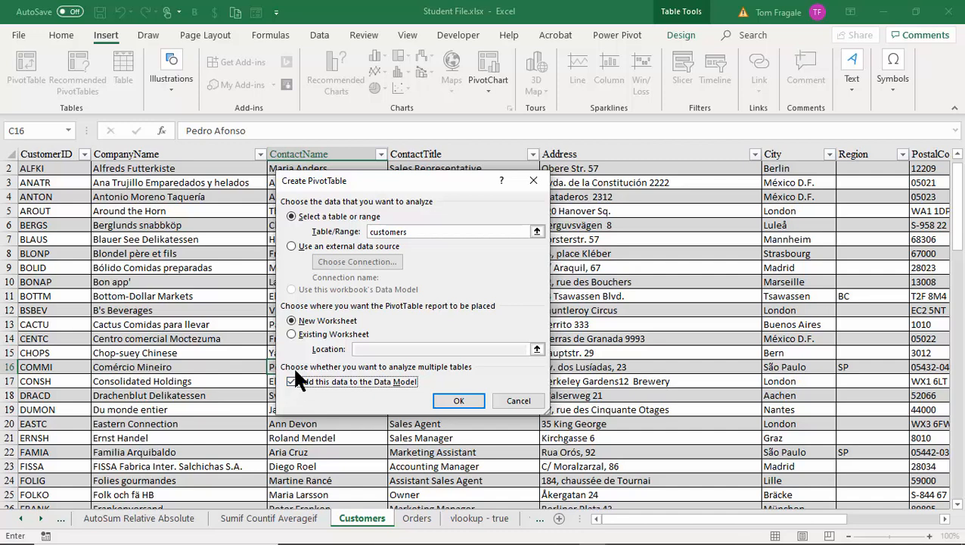
{"action": "left_click", "coordinate": [458, 400]}
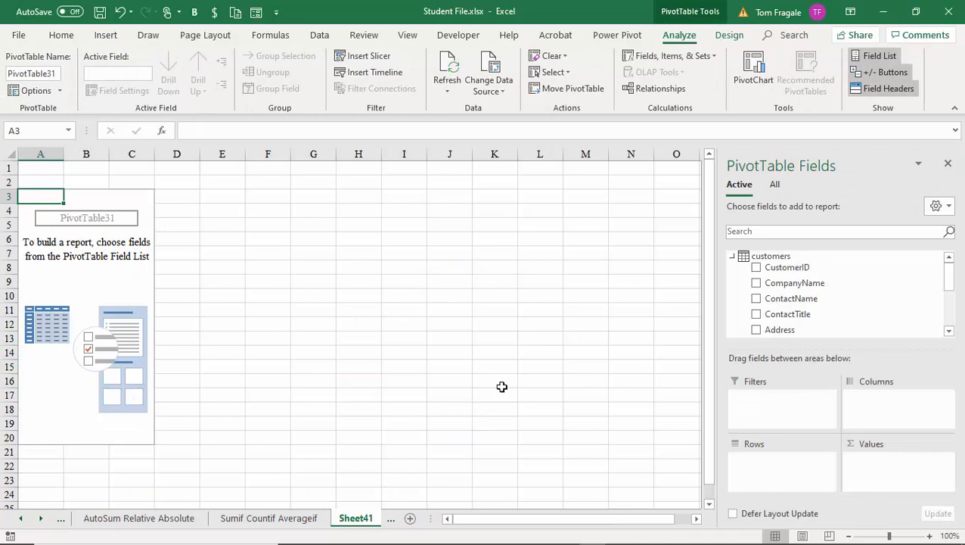
Step: List all workbook tables in the PivotTable fields and add CompanyName from the customers table to the rows
{"action": "left_click", "coordinate": [776, 186]}
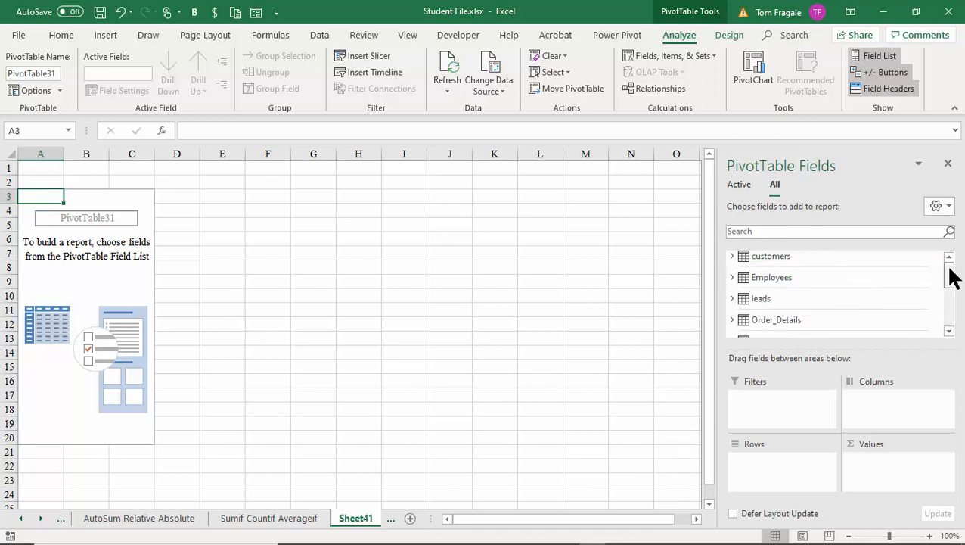
{"action": "mouse_move", "coordinate": [952, 278]}
{"action": "left_mouse_down"}
{"action": "mouse_move", "coordinate": [951, 312]}
{"action": "mouse_move", "coordinate": [957, 266]}
{"action": "left_mouse_up"}
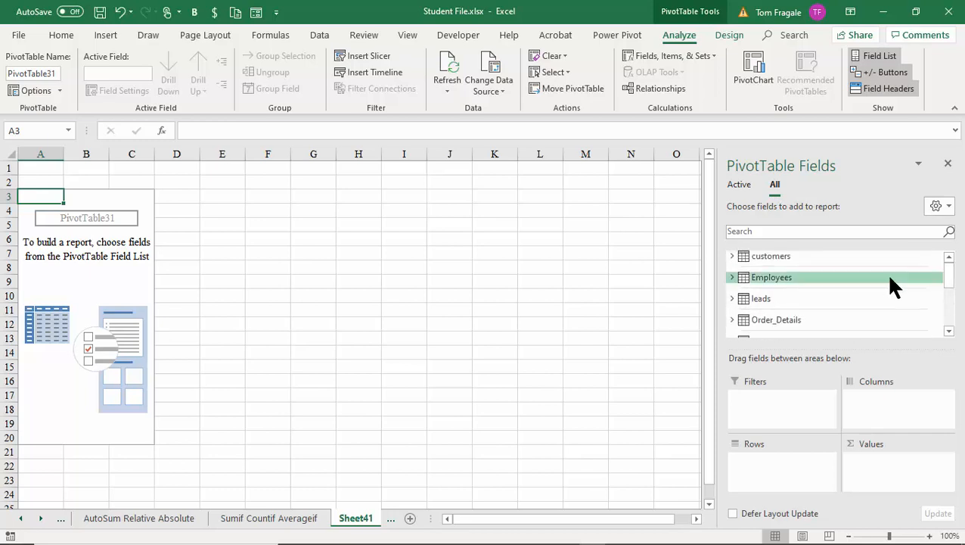
{"action": "mouse_move", "coordinate": [951, 278]}
{"action": "left_mouse_down"}
{"action": "mouse_move", "coordinate": [951, 327]}
{"action": "mouse_move", "coordinate": [955, 271]}
{"action": "left_mouse_up"}
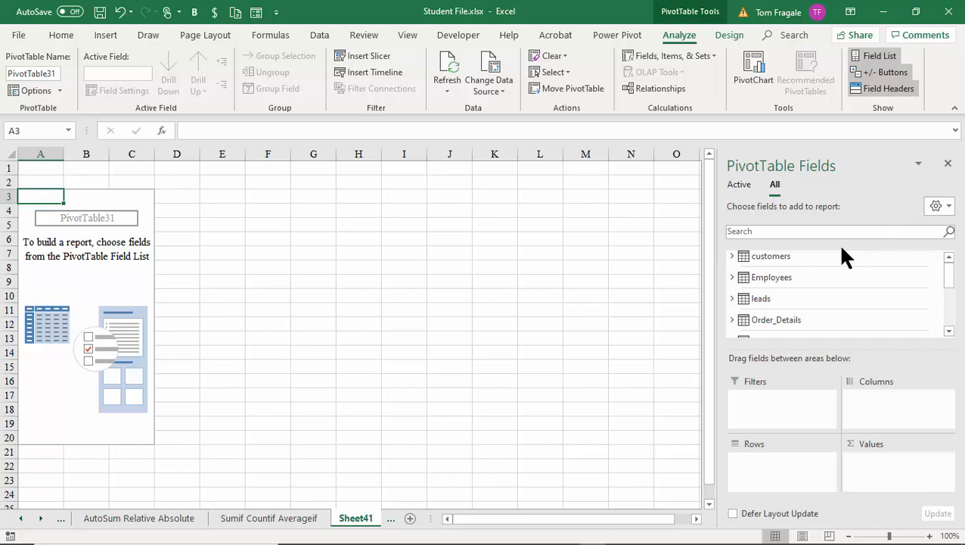
{"action": "left_click", "coordinate": [732, 256]}
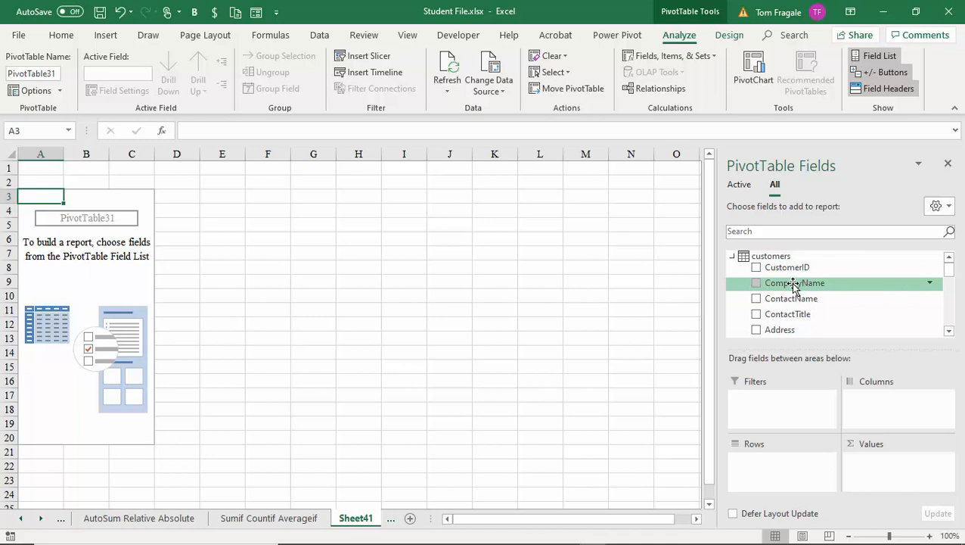
{"action": "left_click_drag", "start_coordinate": [793, 286], "coordinate": [790, 477]}
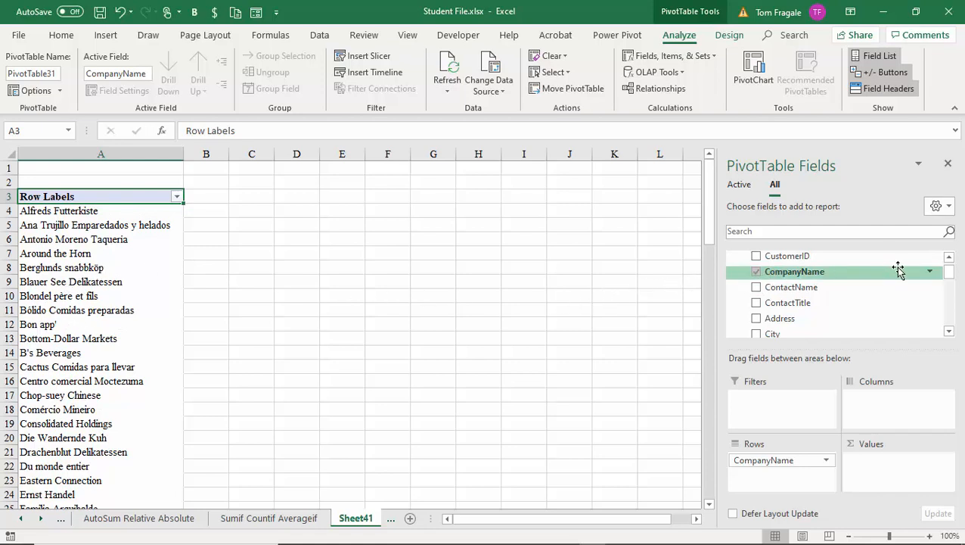
Step: Add orderamount from the Orders table to the PivotTable values as a sum
{"action": "left_click_drag", "start_coordinate": [950, 277], "coordinate": [953, 303]}
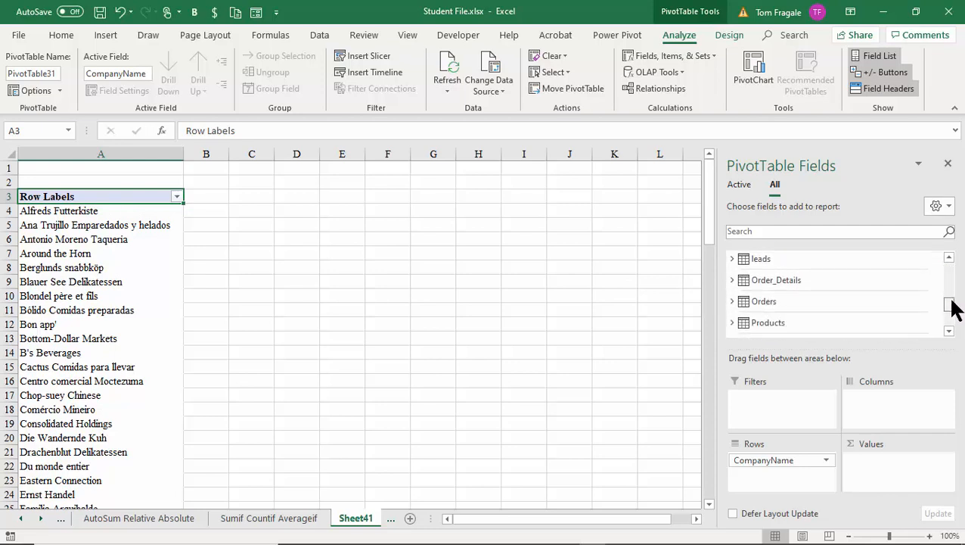
{"action": "left_click", "coordinate": [731, 301]}
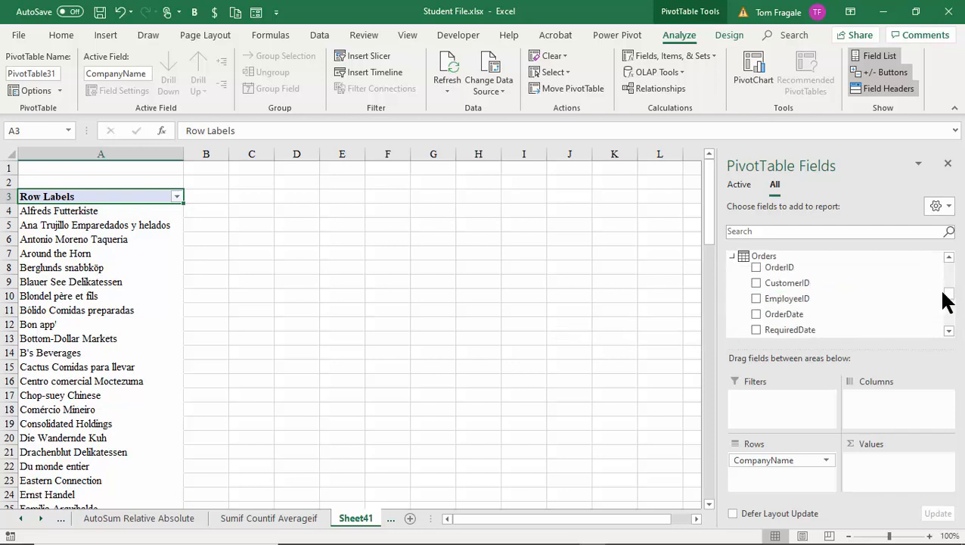
{"action": "left_click_drag", "start_coordinate": [943, 292], "coordinate": [931, 310]}
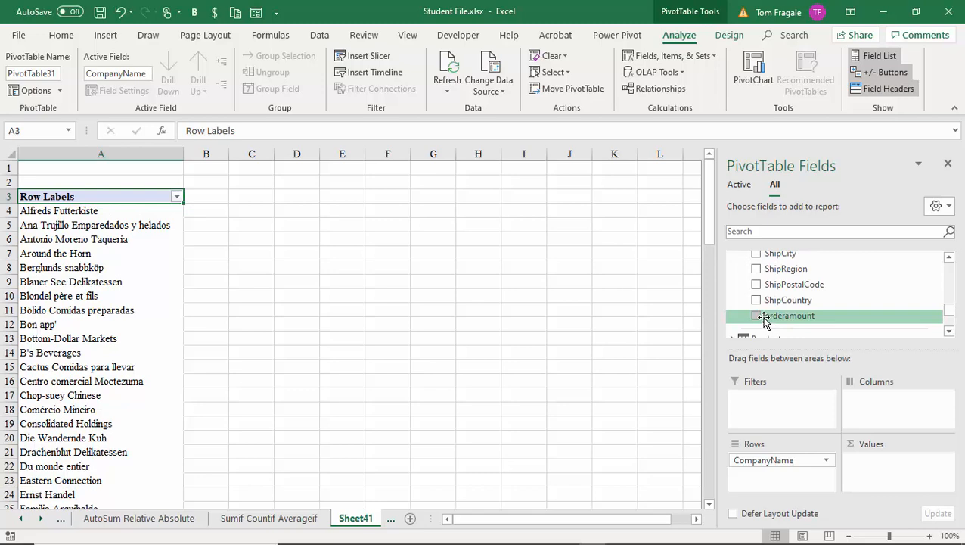
{"action": "left_click_drag", "start_coordinate": [765, 318], "coordinate": [891, 477]}
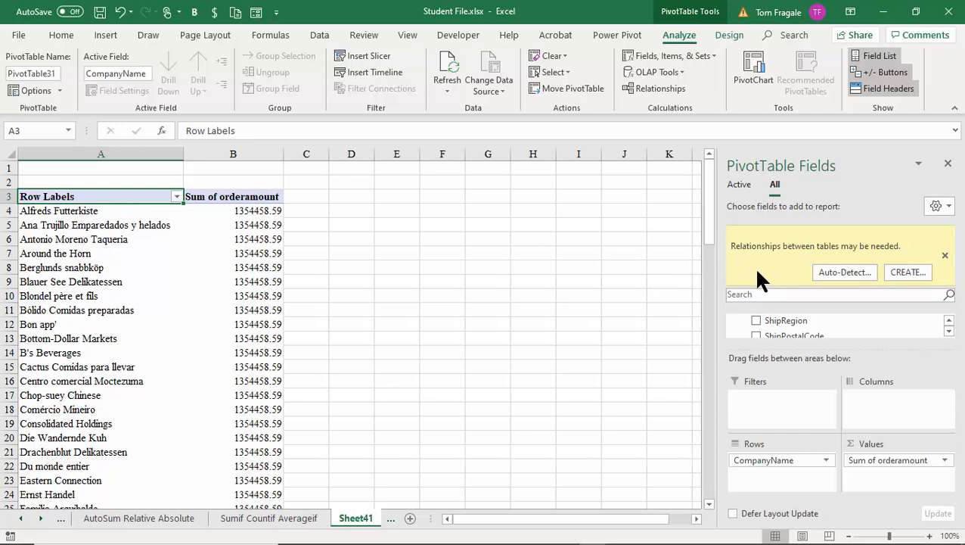
Step: Create a relationship from the Orders table's foreign CustomerID column to the primary CustomerID column of the customers table
{"action": "left_click", "coordinate": [907, 273]}
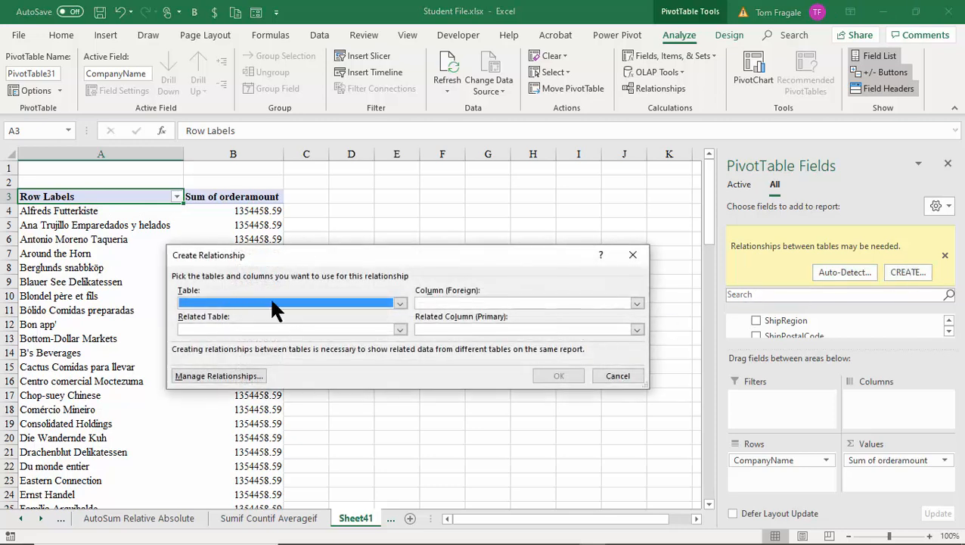
{"action": "left_click", "coordinate": [399, 302]}
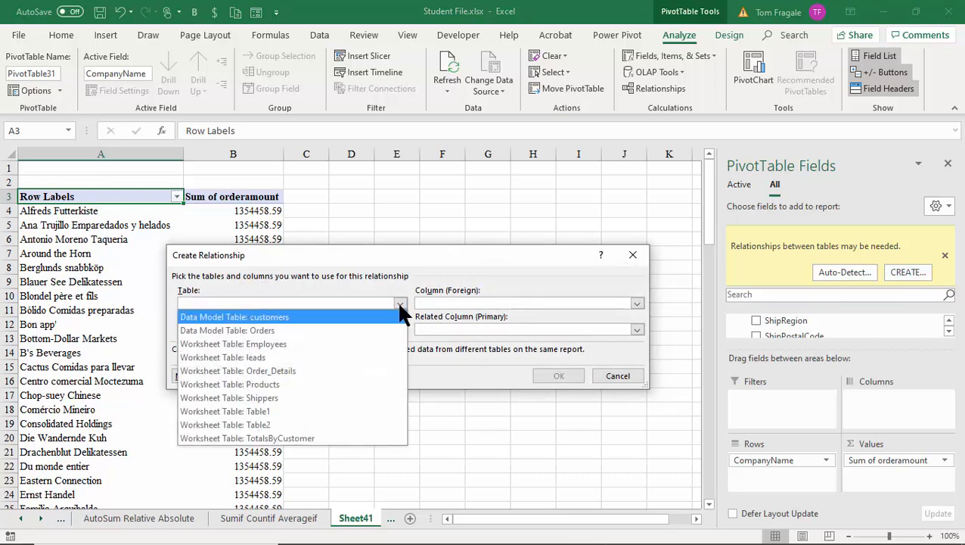
{"action": "left_click", "coordinate": [333, 330]}
{"action": "left_click", "coordinate": [637, 303]}
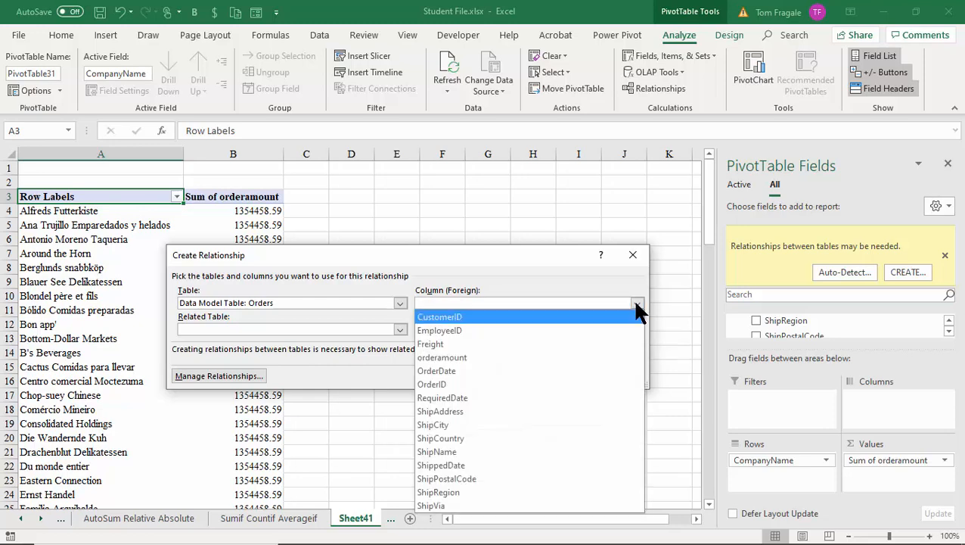
{"action": "left_click", "coordinate": [477, 319]}
{"action": "left_click", "coordinate": [401, 331]}
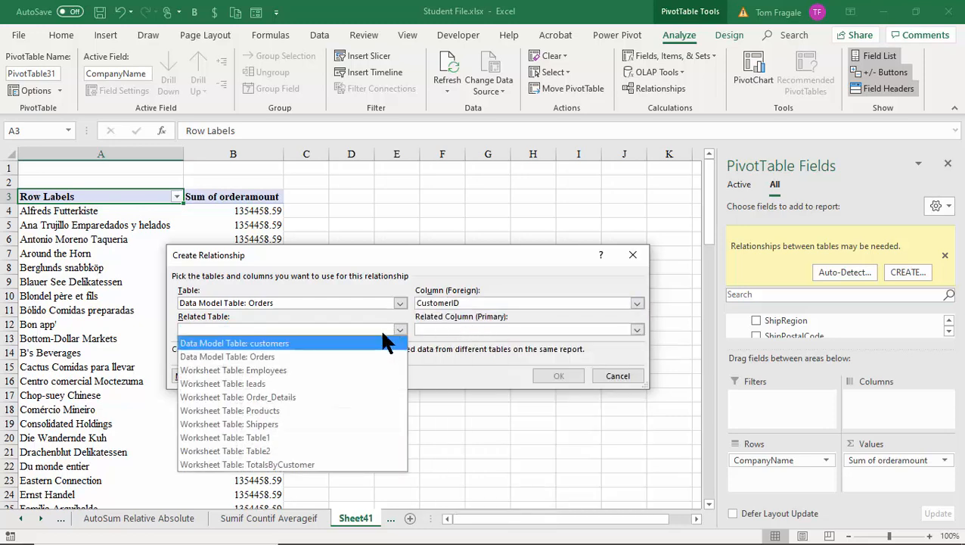
{"action": "left_click", "coordinate": [270, 335]}
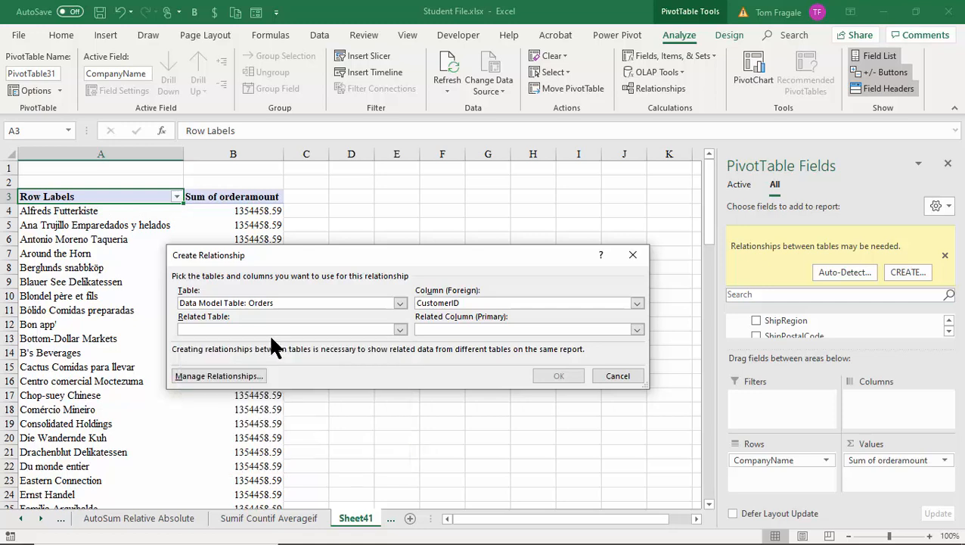
{"action": "left_click", "coordinate": [637, 329]}
{"action": "left_click", "coordinate": [455, 424]}
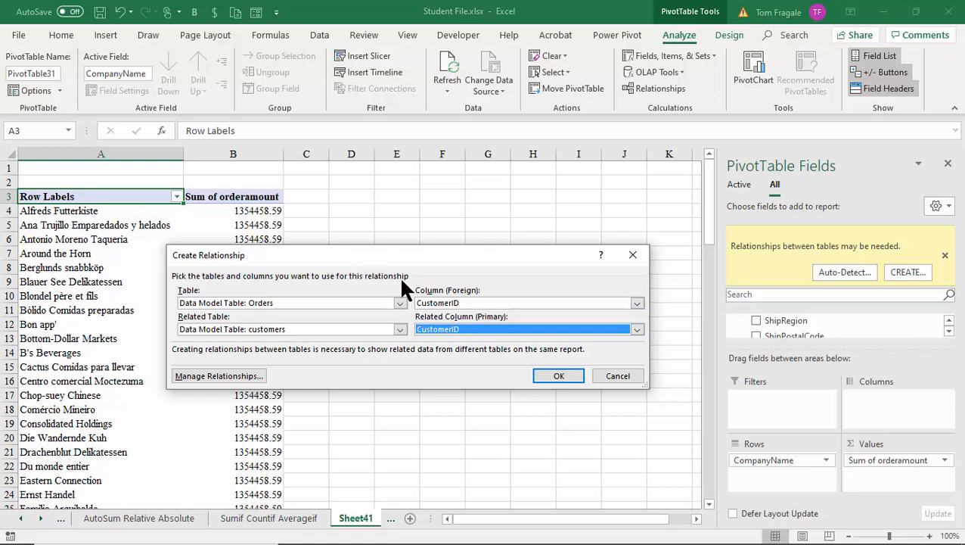
{"action": "left_click", "coordinate": [551, 372]}
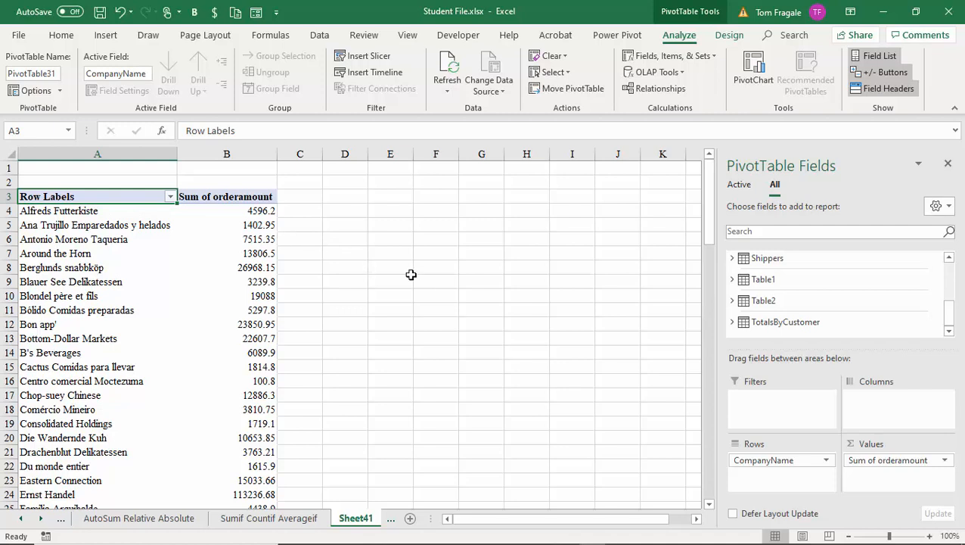
{"action": "left_click", "coordinate": [105, 212]}
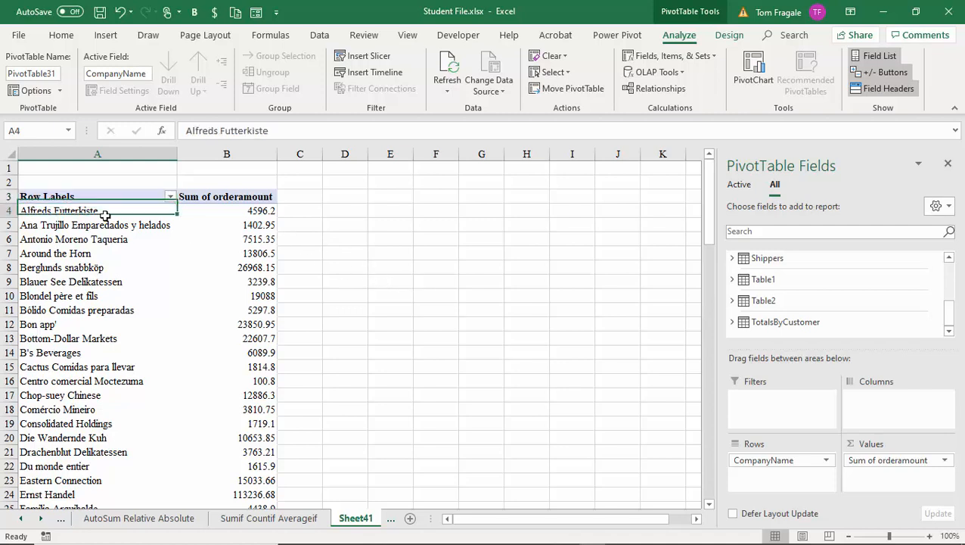
{"action": "left_click", "coordinate": [228, 213]}
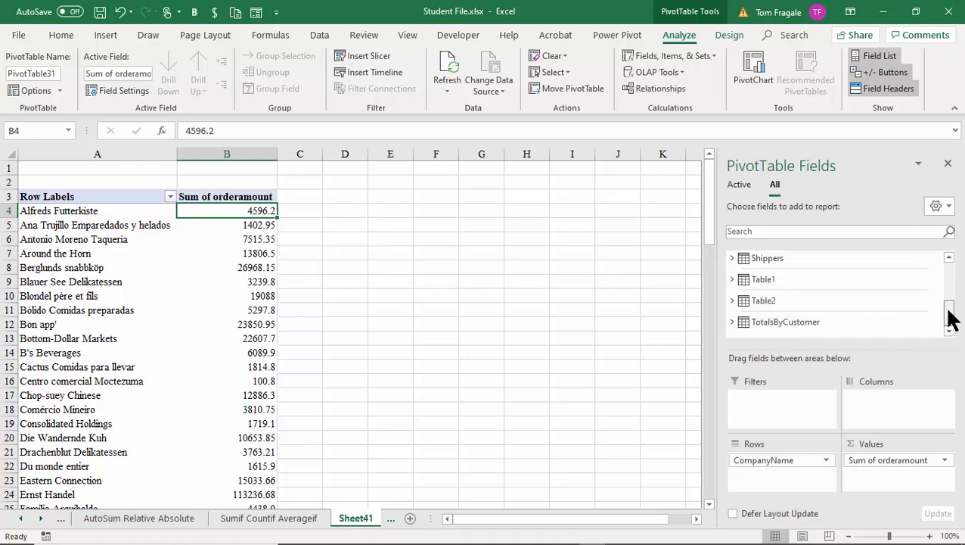
Step: Insert a slicer for LastName from the Employees table and place it around columns E to H beside the PivotTable
{"action": "left_click_drag", "start_coordinate": [950, 317], "coordinate": [950, 278]}
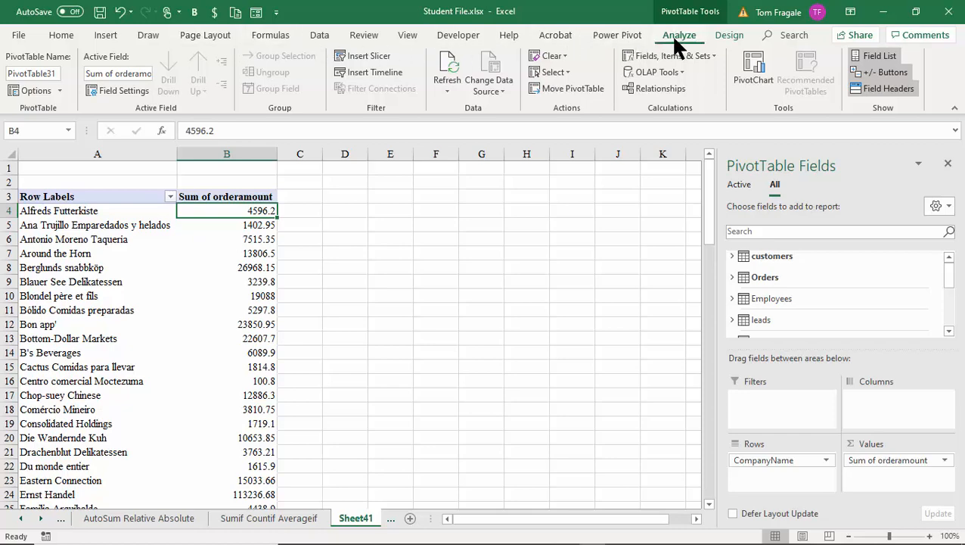
{"action": "left_click", "coordinate": [373, 58]}
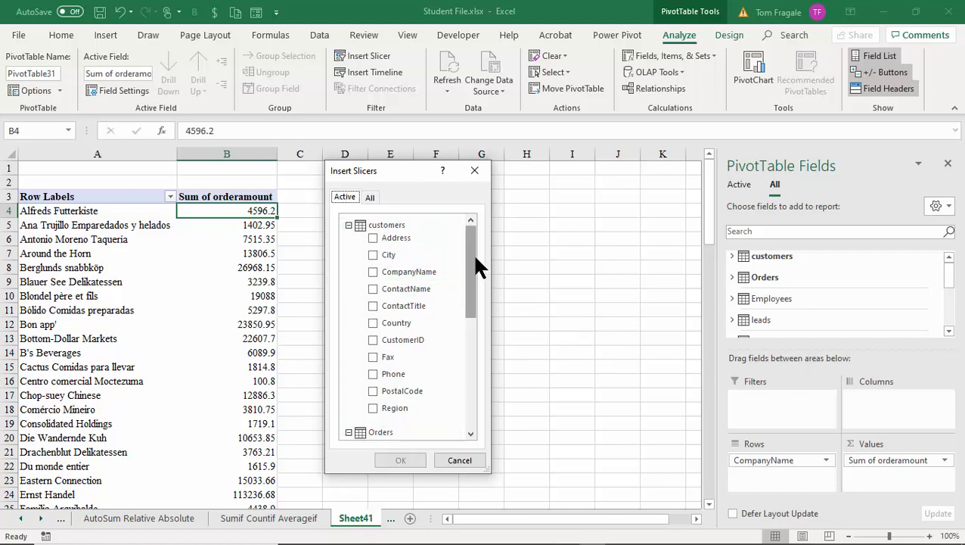
{"action": "left_click_drag", "start_coordinate": [476, 258], "coordinate": [522, 257]}
{"action": "left_click", "coordinate": [371, 195]}
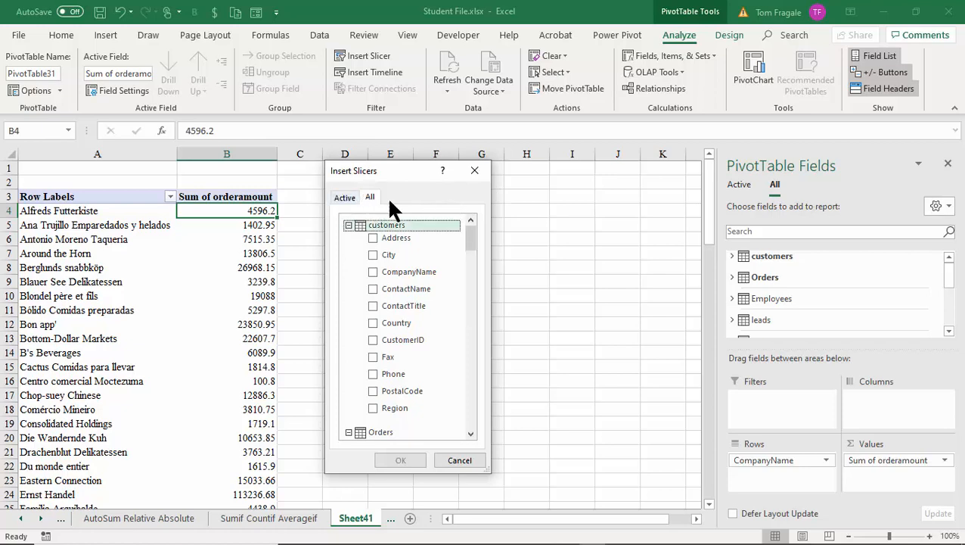
{"action": "left_click_drag", "start_coordinate": [469, 232], "coordinate": [468, 282]}
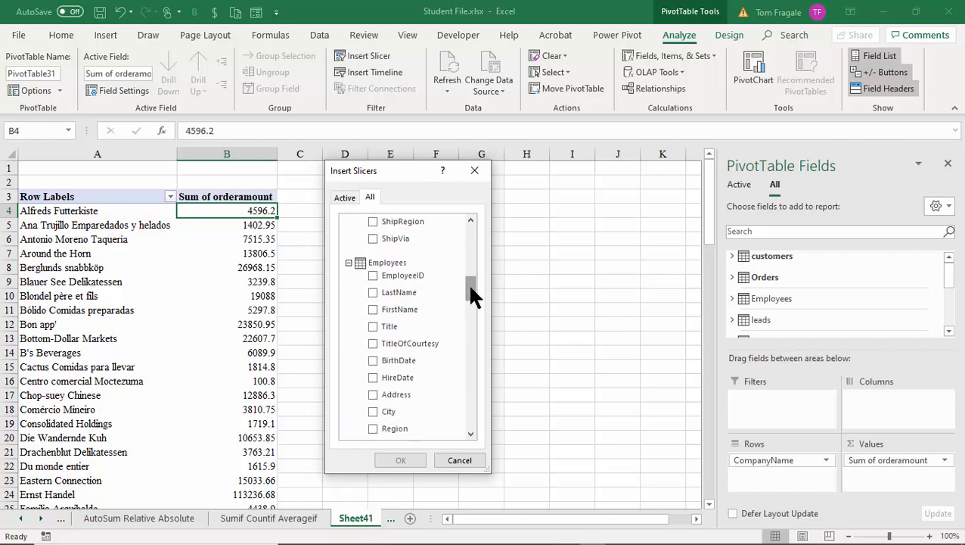
{"action": "left_click", "coordinate": [373, 292]}
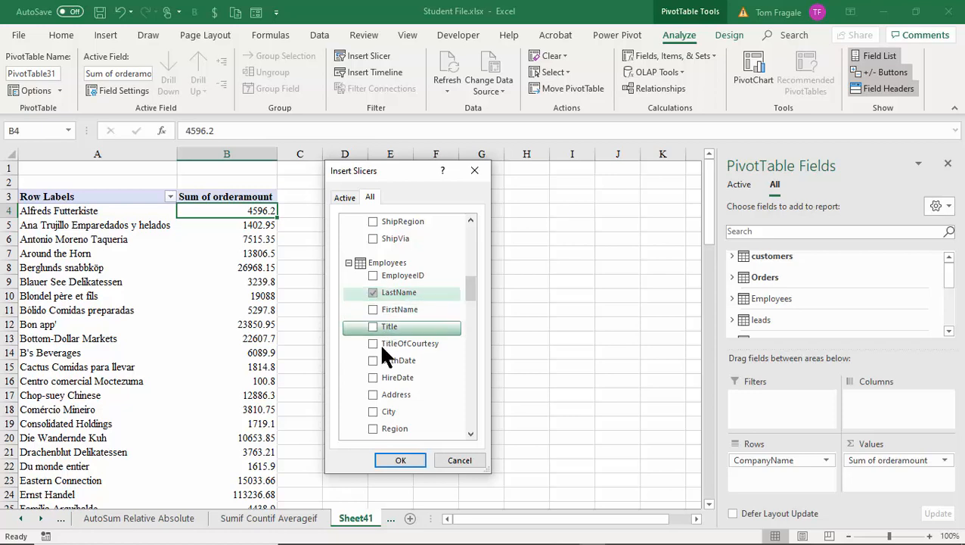
{"action": "left_click", "coordinate": [397, 459]}
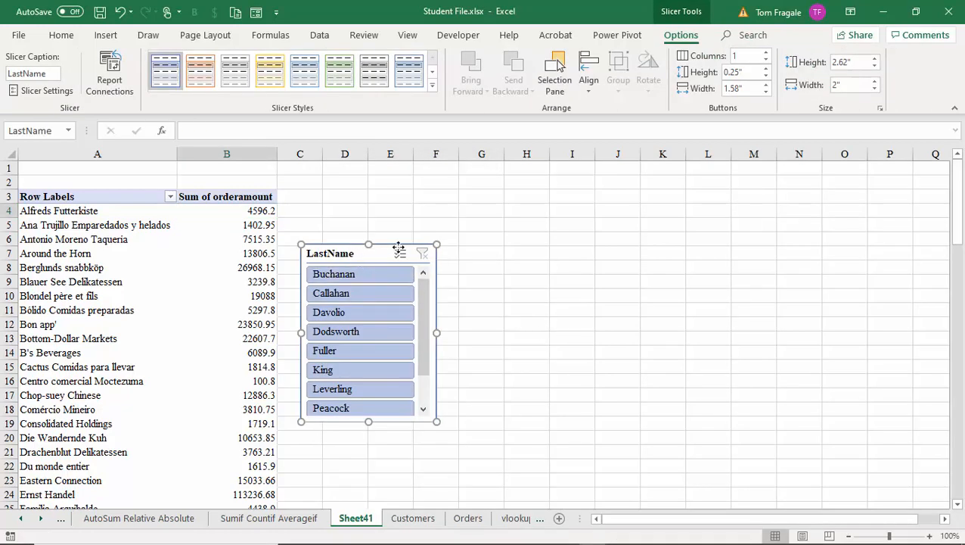
{"action": "left_click_drag", "start_coordinate": [399, 248], "coordinate": [494, 222]}
Step: Try to filter the PivotTable by individual employees in the LastName slicer and clear the slicer's filter
{"action": "left_click", "coordinate": [437, 266]}
{"action": "left_click", "coordinate": [436, 288]}
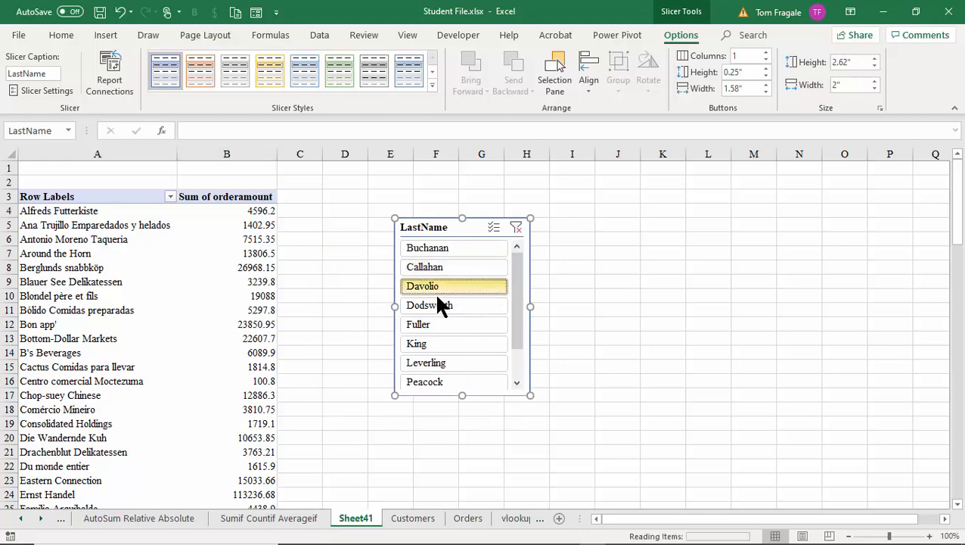
{"action": "left_click", "coordinate": [440, 323]}
{"action": "left_click", "coordinate": [436, 286]}
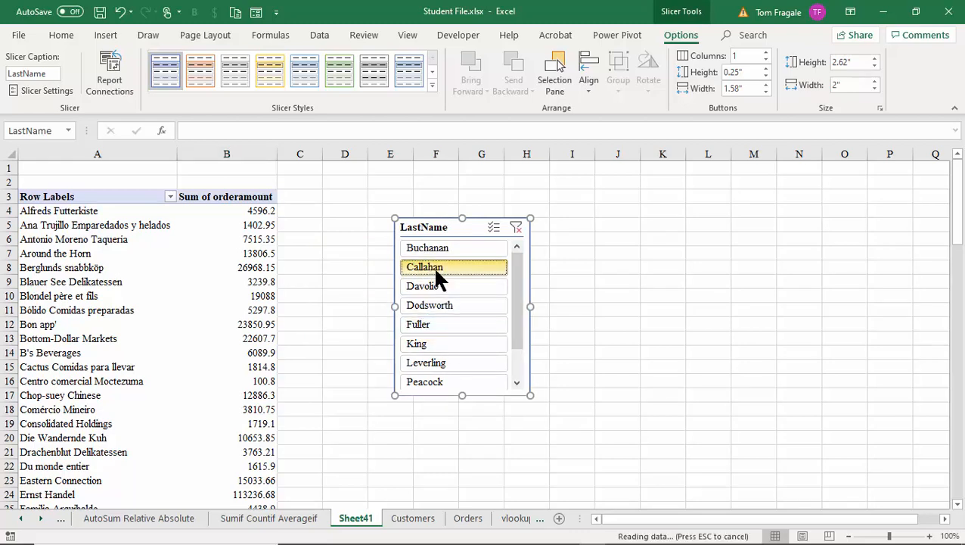
{"action": "left_click", "coordinate": [412, 246]}
{"action": "left_click", "coordinate": [228, 240]}
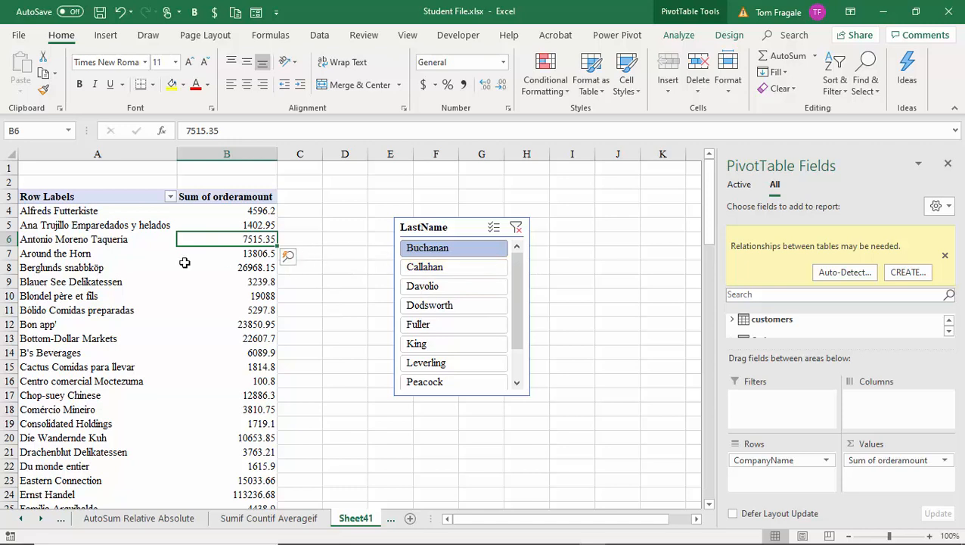
{"action": "left_click", "coordinate": [517, 227]}
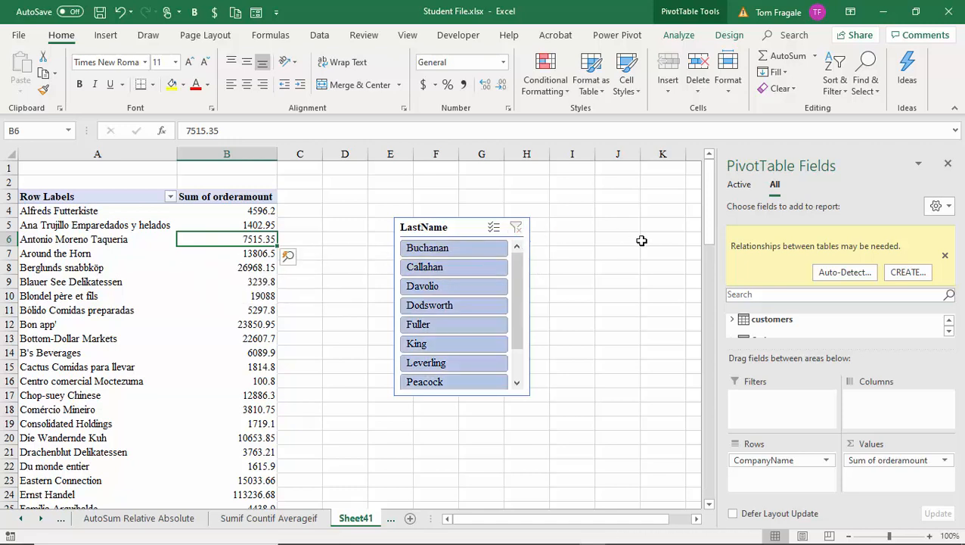
Step: Create a relationship from the Orders table's foreign EmployeeID column to the primary EmployeeID column of the Employees table
{"action": "left_click", "coordinate": [913, 276]}
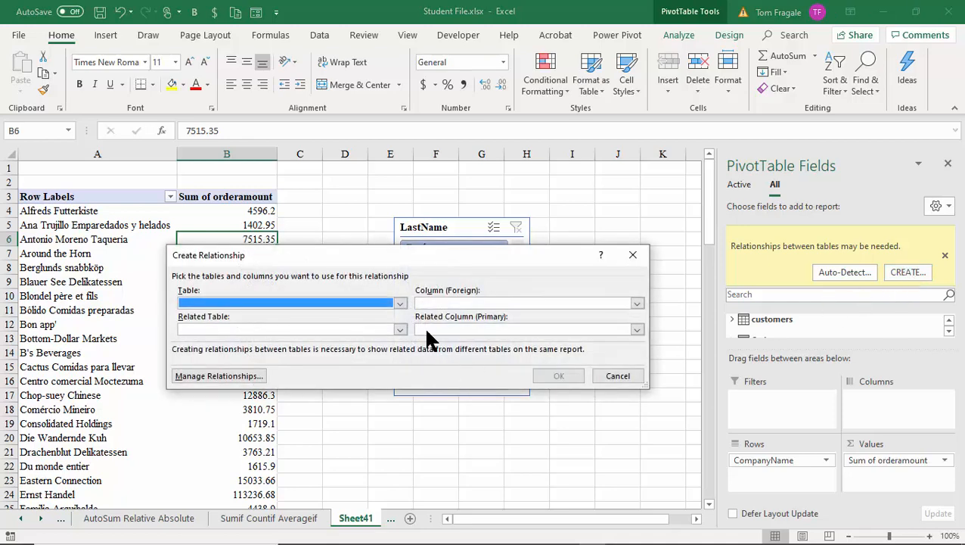
{"action": "left_click", "coordinate": [400, 304]}
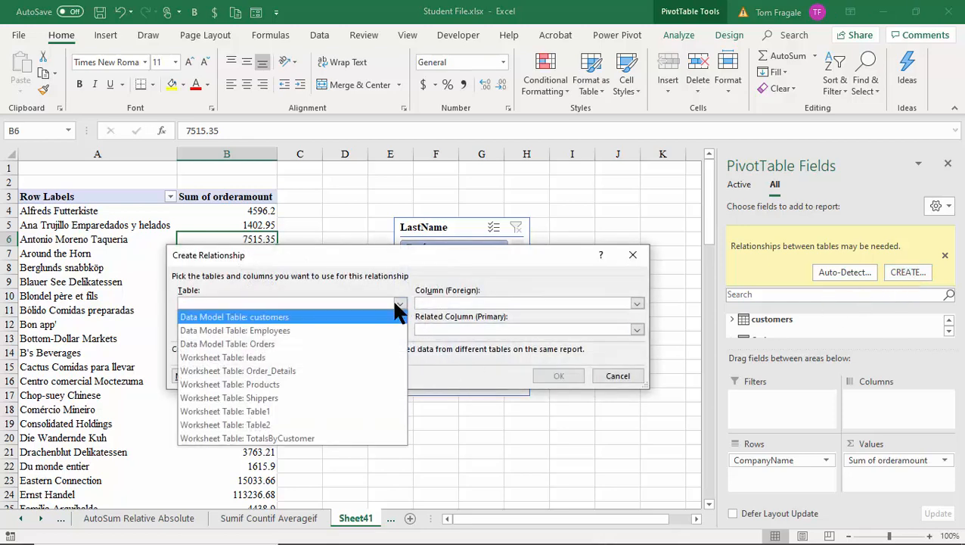
{"action": "left_click", "coordinate": [301, 343]}
{"action": "left_click", "coordinate": [637, 303]}
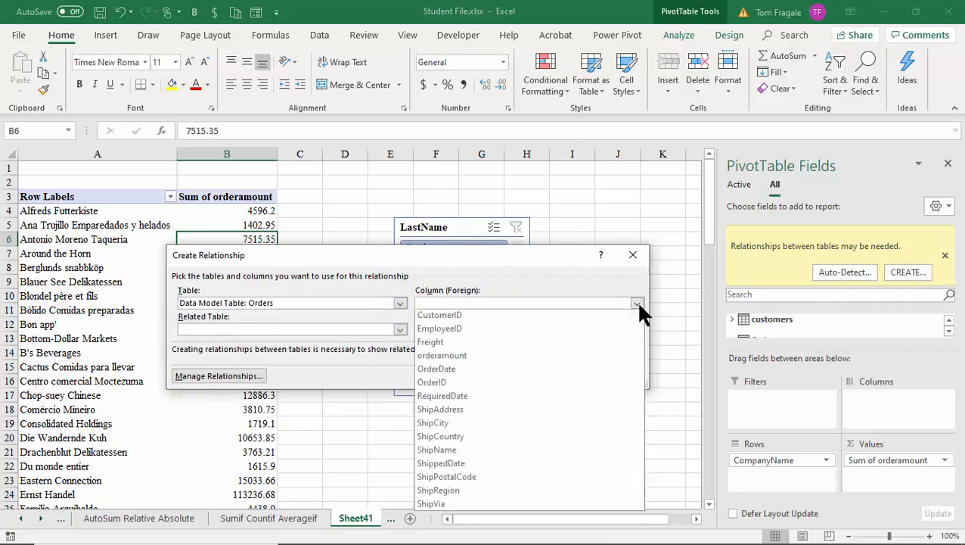
{"action": "left_click", "coordinate": [460, 331]}
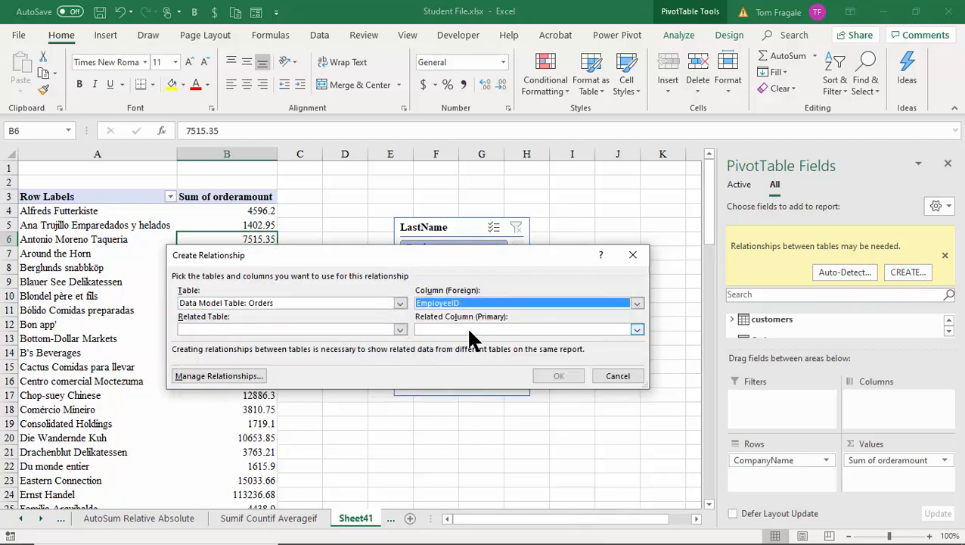
{"action": "left_click", "coordinate": [400, 330]}
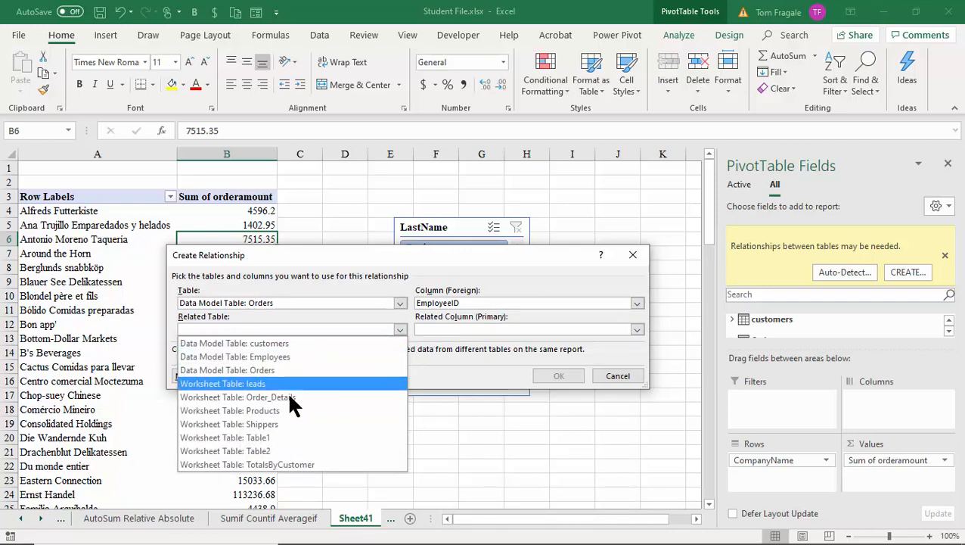
{"action": "left_click", "coordinate": [282, 358]}
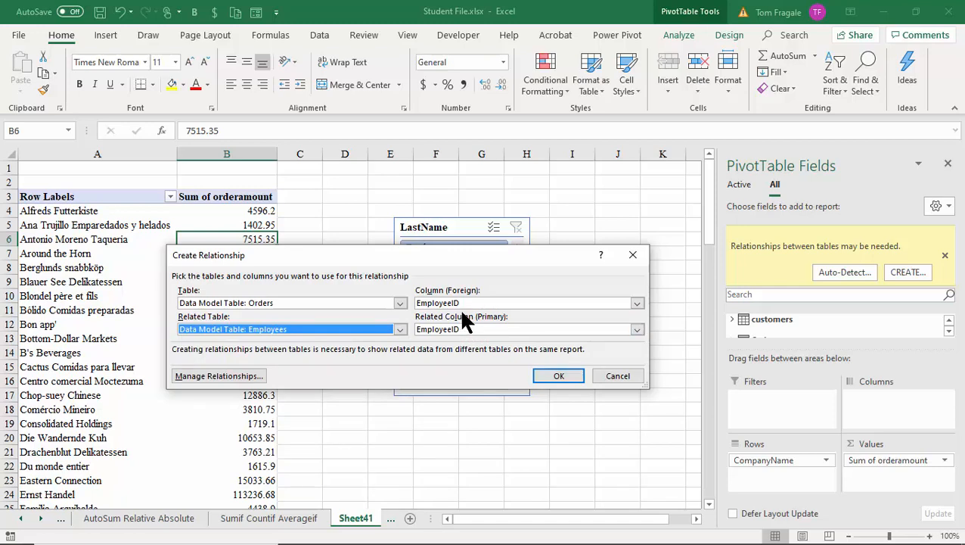
{"action": "left_click", "coordinate": [569, 372]}
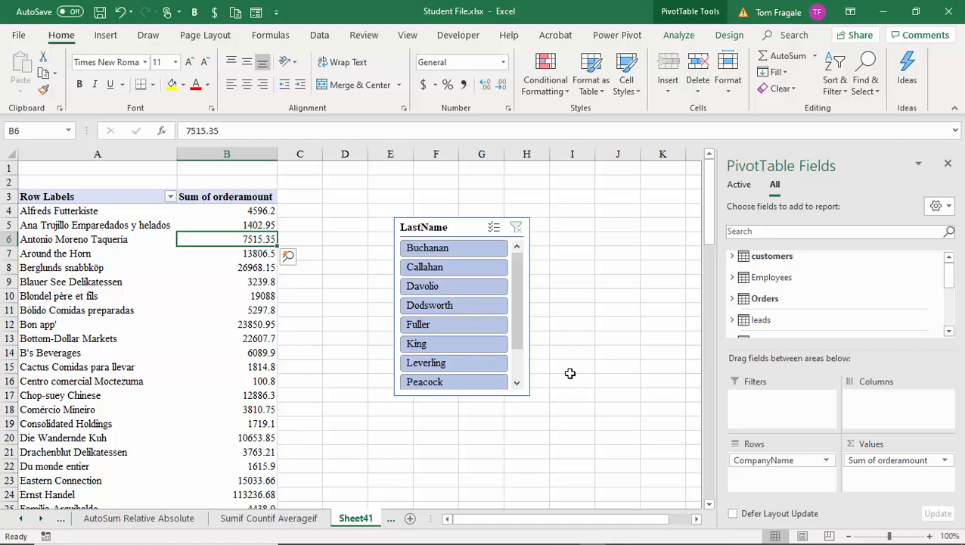
Step: Move the LastName slicer up beside the PivotTable's header and filter the order totals by one employee after another
{"action": "left_click_drag", "start_coordinate": [437, 229], "coordinate": [392, 184]}
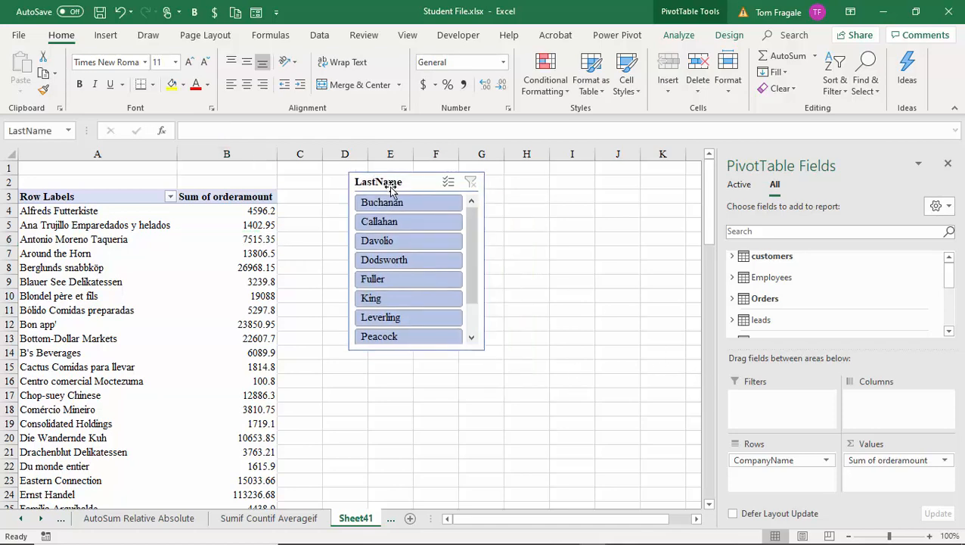
{"action": "left_click", "coordinate": [398, 243]}
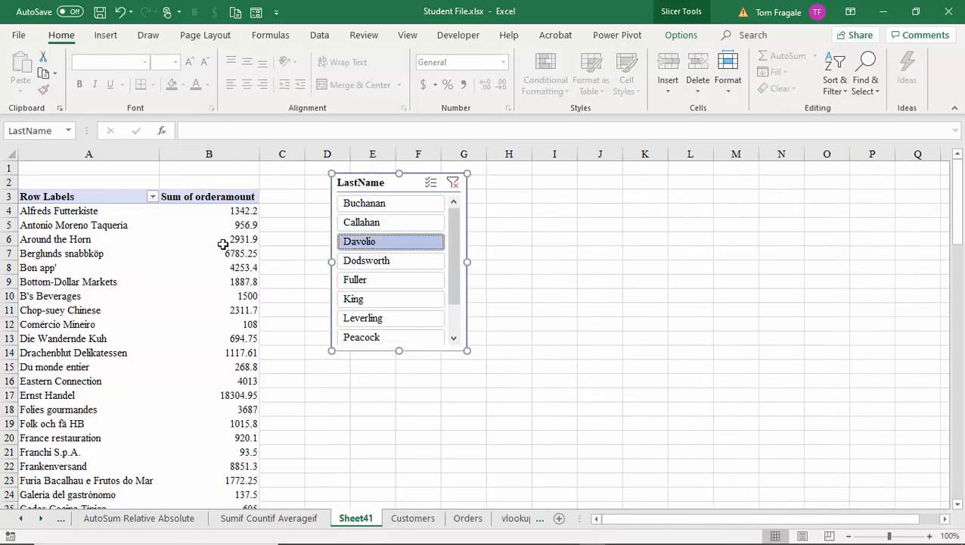
{"action": "left_click", "coordinate": [371, 262]}
{"action": "left_click", "coordinate": [378, 280]}
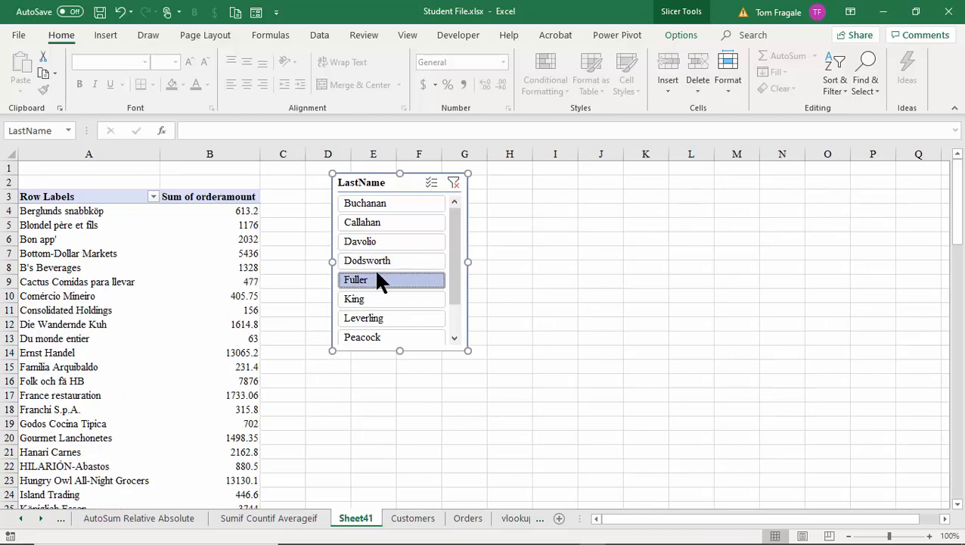
{"action": "left_click", "coordinate": [373, 220]}
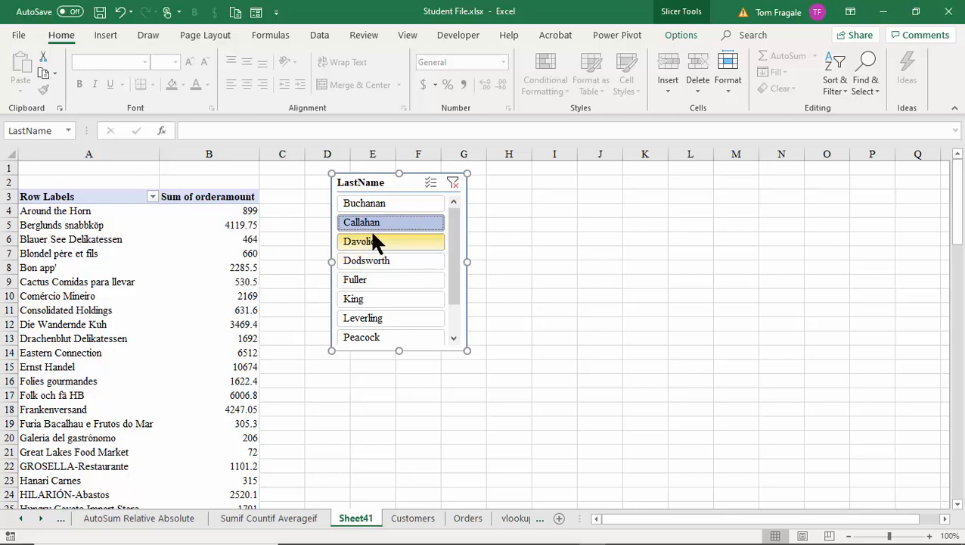
{"action": "left_click", "coordinate": [367, 262]}
{"action": "left_click", "coordinate": [363, 280]}
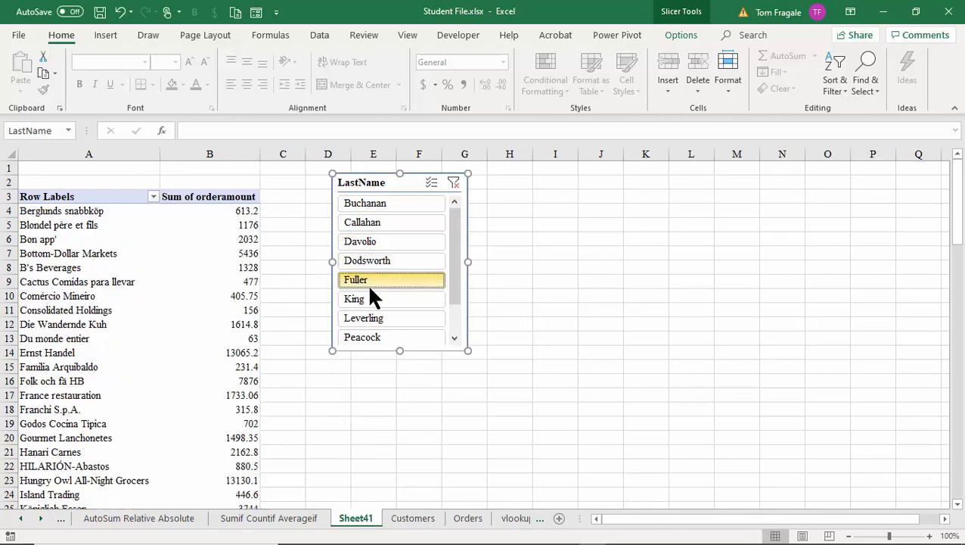
{"action": "left_click", "coordinate": [369, 295]}
{"action": "left_click", "coordinate": [373, 314]}
{"action": "left_click", "coordinate": [380, 278]}
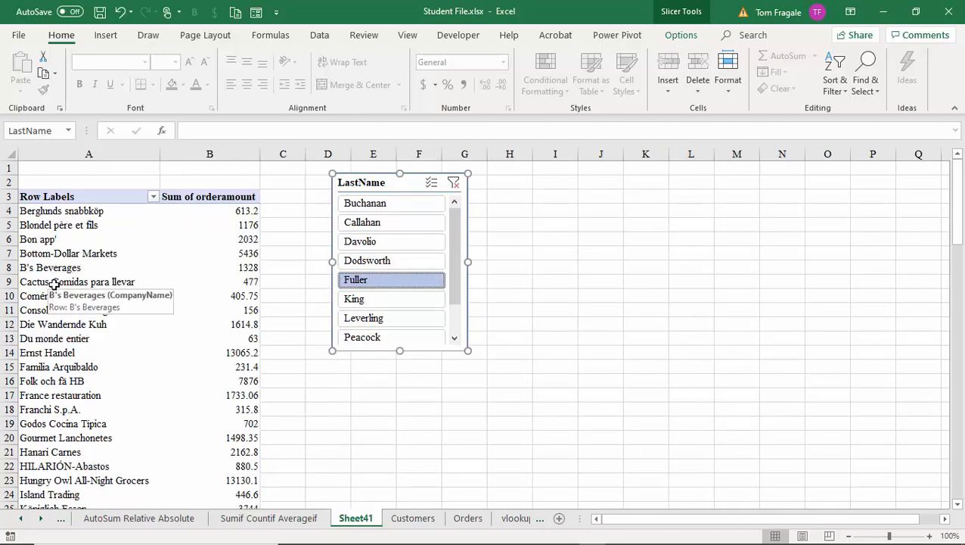
Step: Filter the order totals by two employees together in the LastName slicer and clear the slicer's filter
{"action": "left_click", "coordinate": [213, 234]}
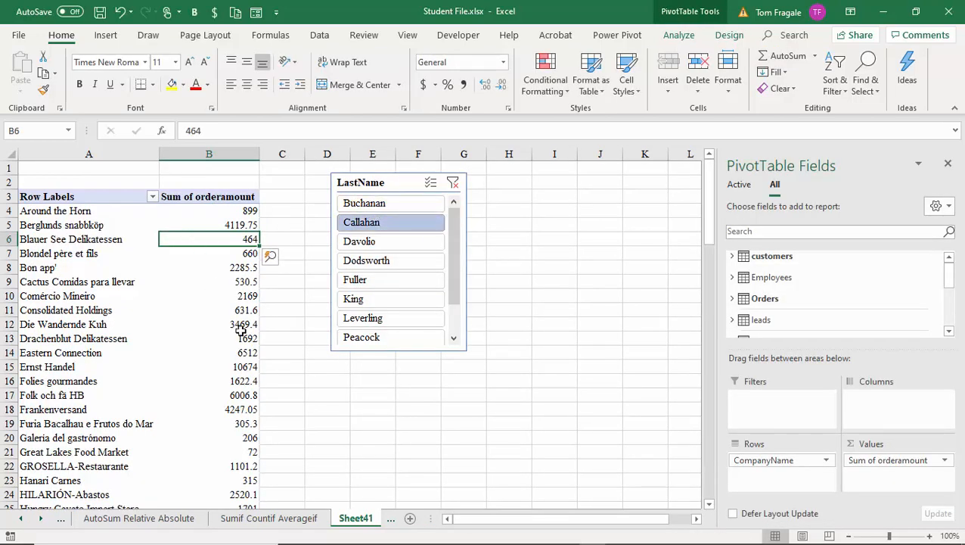
{"action": "left_click", "coordinate": [463, 229]}
{"action": "left_click", "coordinate": [403, 298]}
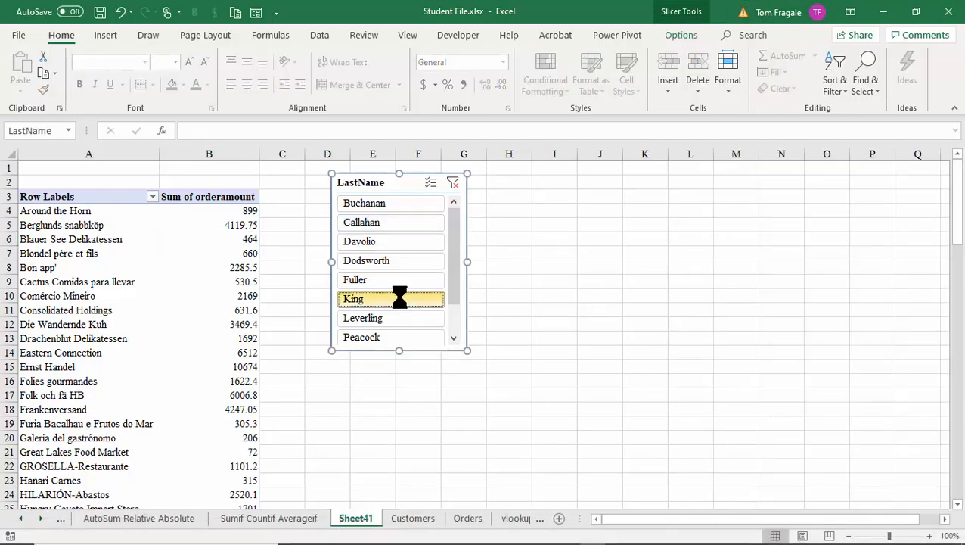
{"action": "left_click", "coordinate": [414, 260]}
{"action": "left_click", "coordinate": [404, 279]}
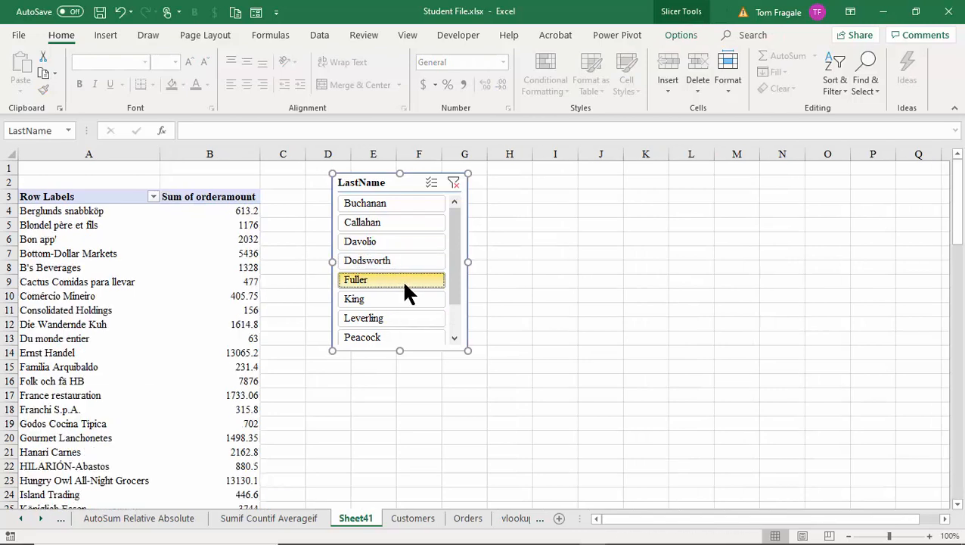
{"action": "left_click", "coordinate": [402, 260], "text": "ctrl"}
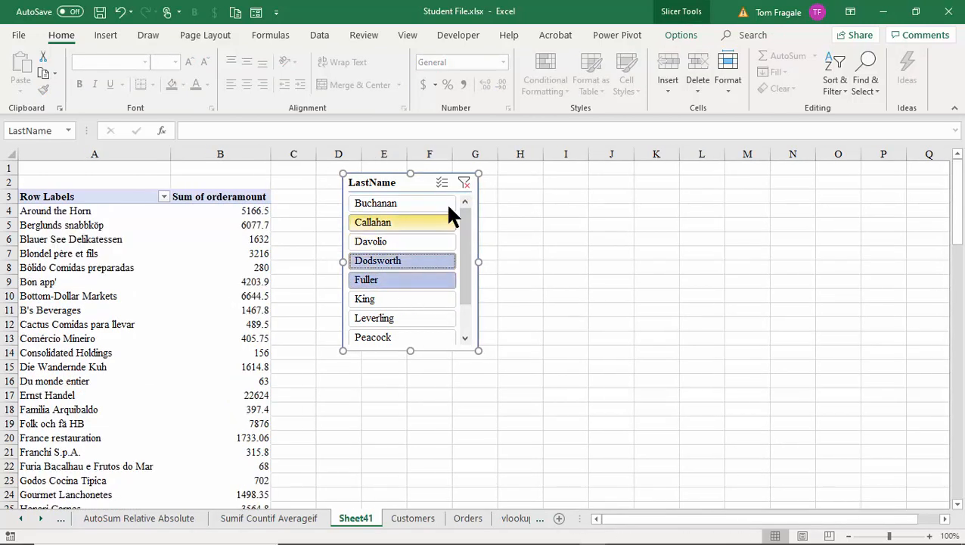
{"action": "left_click", "coordinate": [464, 184]}
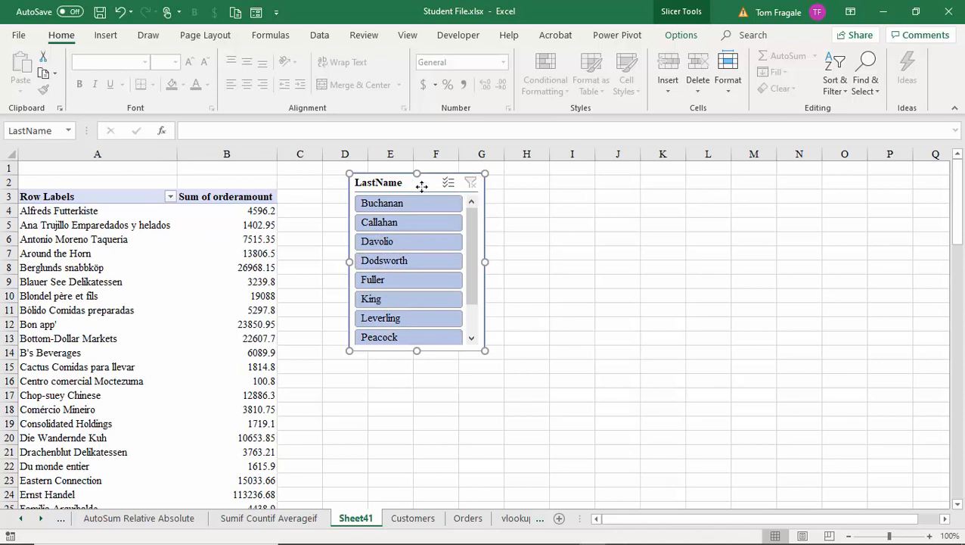
Step: Move the LastName slicer farther from the PivotTable and insert a slicer for the CompanyName field of the Shippers table
{"action": "left_click_drag", "start_coordinate": [405, 184], "coordinate": [615, 193]}
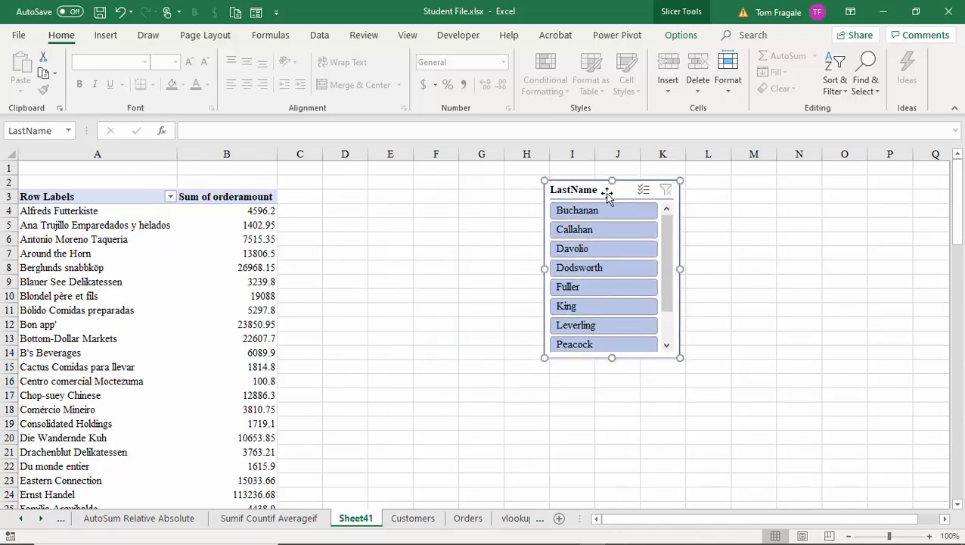
{"action": "left_click", "coordinate": [145, 345]}
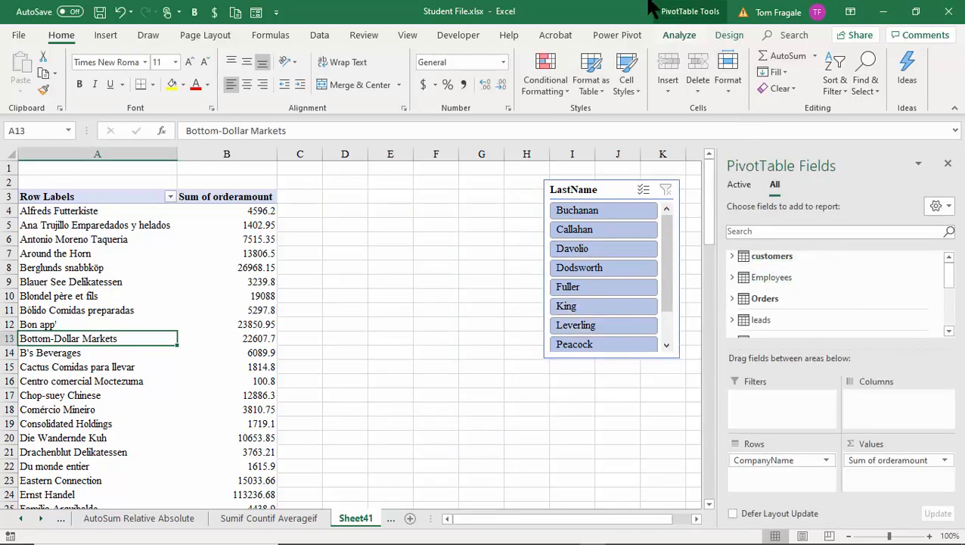
{"action": "left_click", "coordinate": [676, 34]}
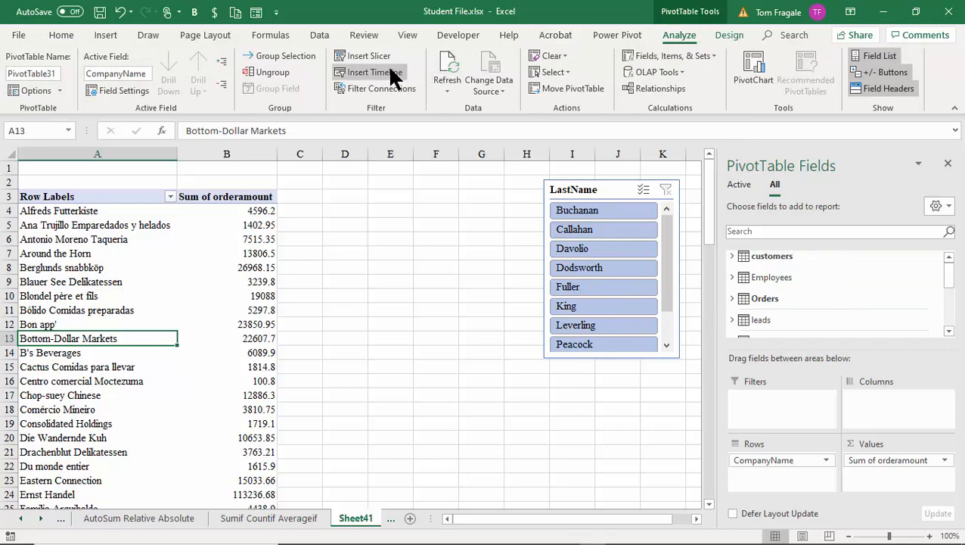
{"action": "left_click", "coordinate": [366, 59]}
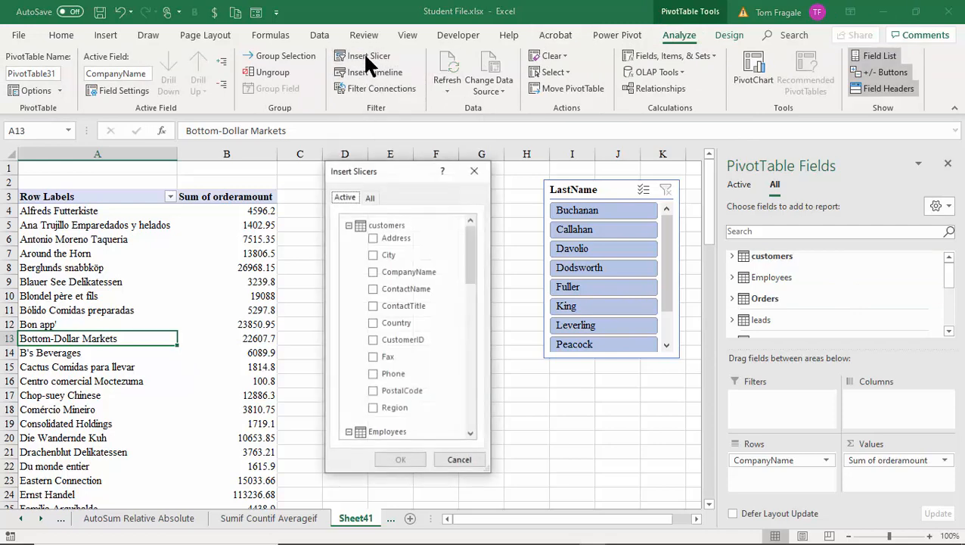
{"action": "left_click", "coordinate": [370, 199]}
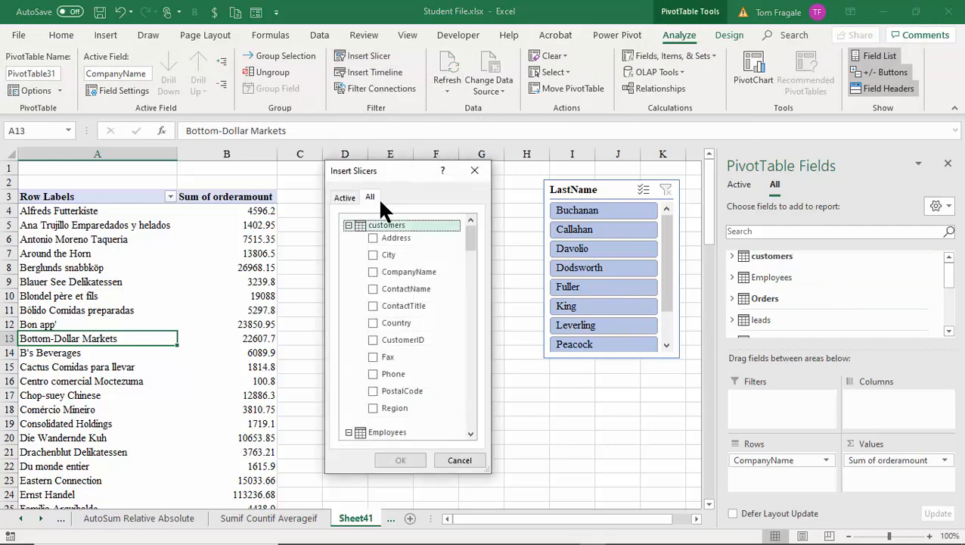
{"action": "left_click_drag", "start_coordinate": [471, 237], "coordinate": [480, 368]}
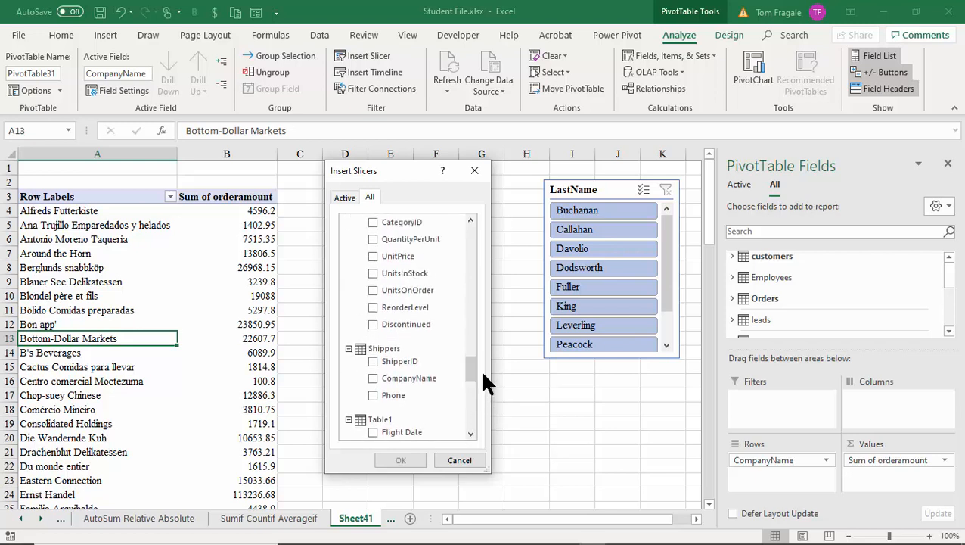
{"action": "left_click", "coordinate": [373, 379]}
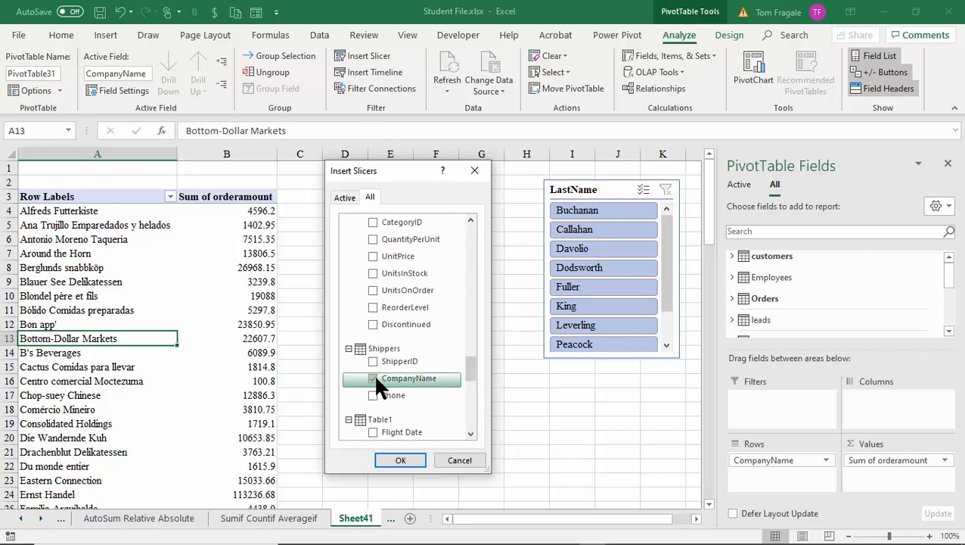
{"action": "left_click", "coordinate": [397, 459]}
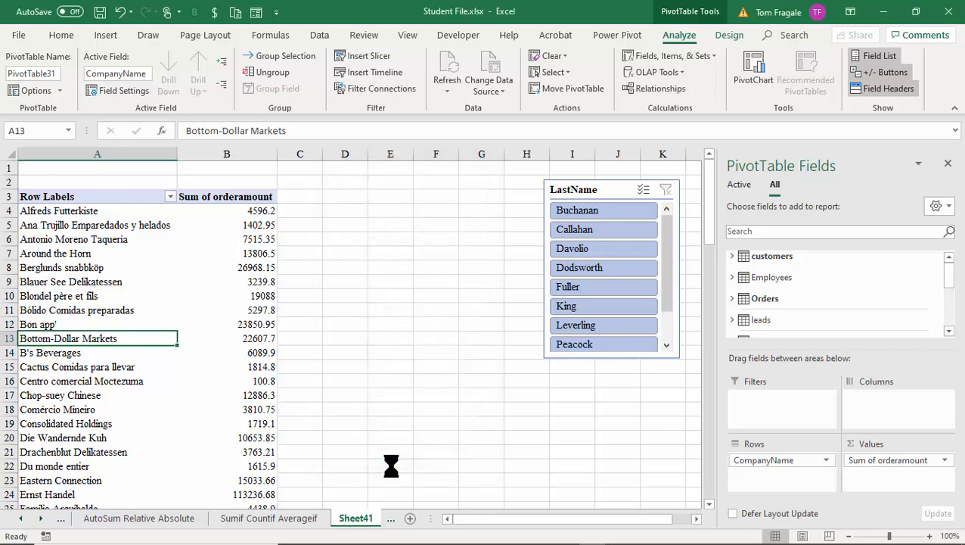
Step: Create a relationship from the Orders table's foreign ShipVia column to the primary ShipperID column of the Shippers table
{"action": "left_click", "coordinate": [236, 294]}
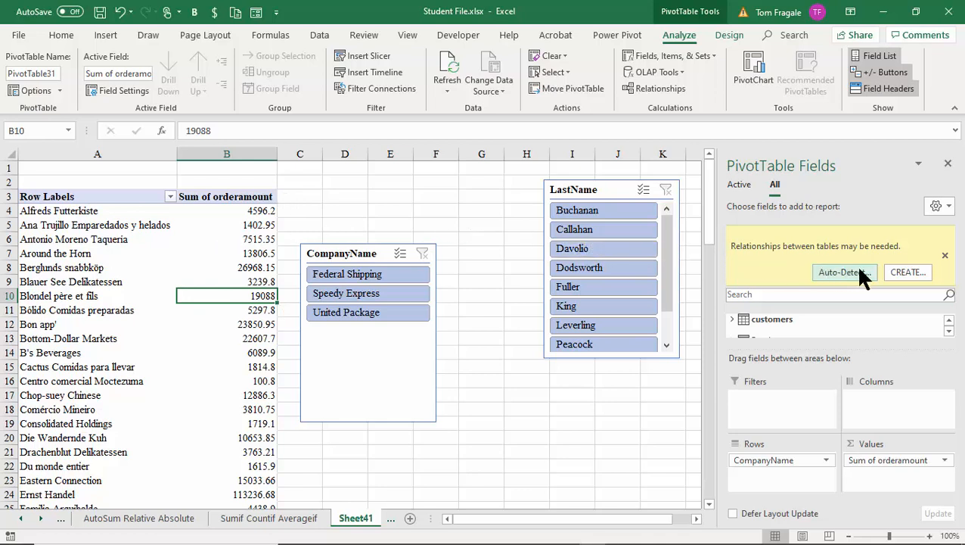
{"action": "left_click", "coordinate": [910, 274]}
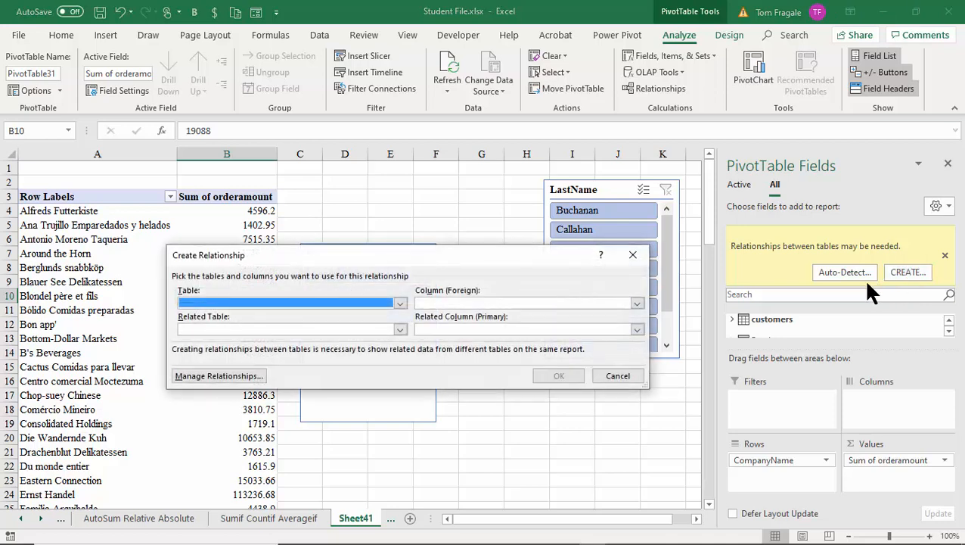
{"action": "left_click", "coordinate": [400, 304]}
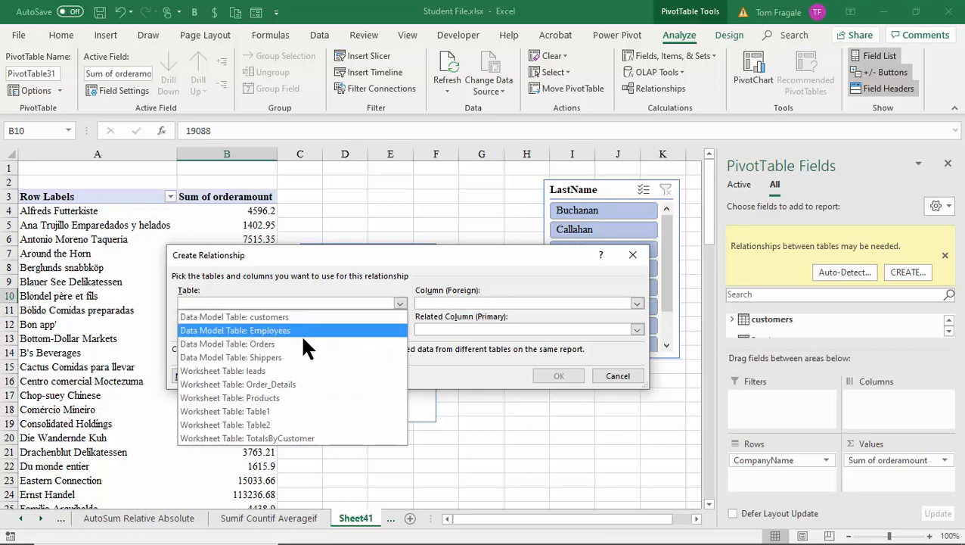
{"action": "left_click", "coordinate": [325, 338]}
{"action": "left_click", "coordinate": [637, 304]}
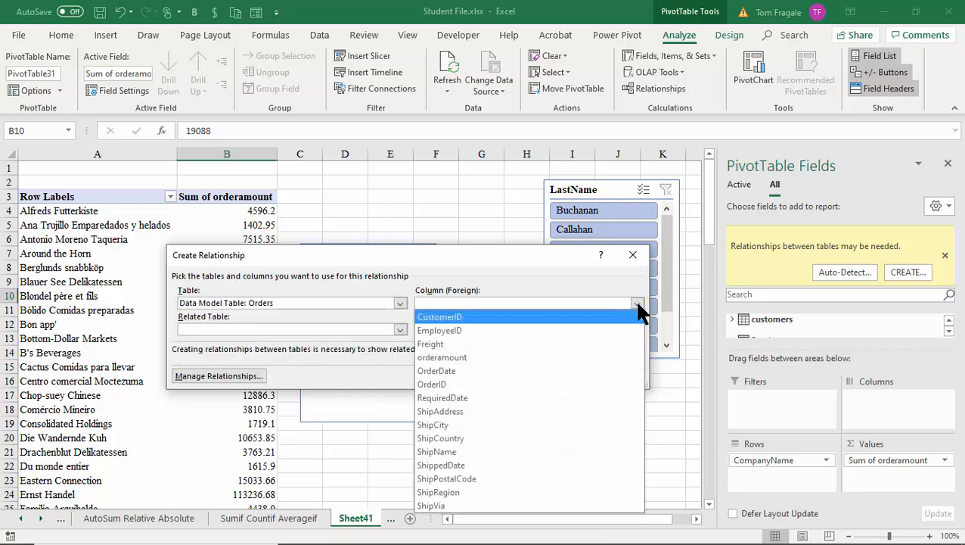
{"action": "left_click", "coordinate": [488, 505]}
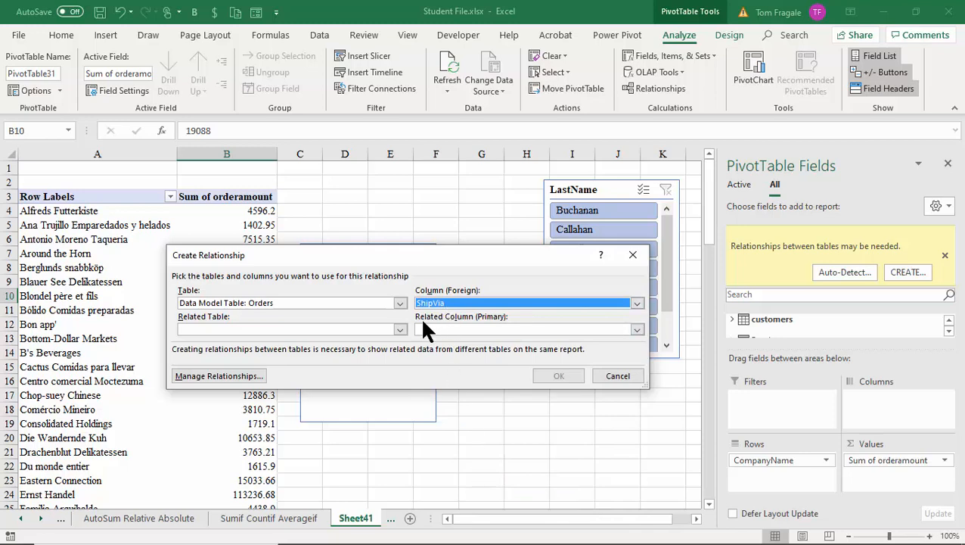
{"action": "left_click", "coordinate": [403, 330]}
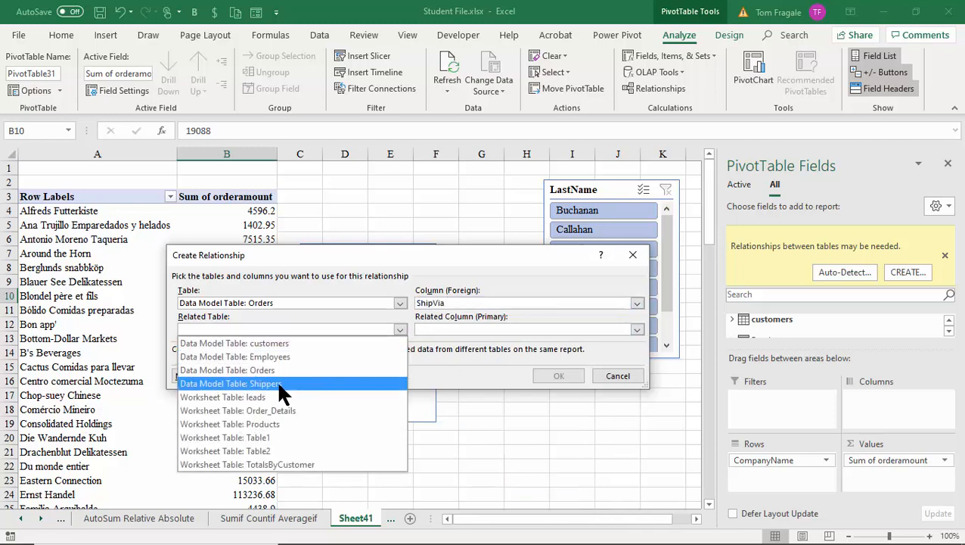
{"action": "left_click", "coordinate": [277, 379]}
{"action": "left_click", "coordinate": [629, 330]}
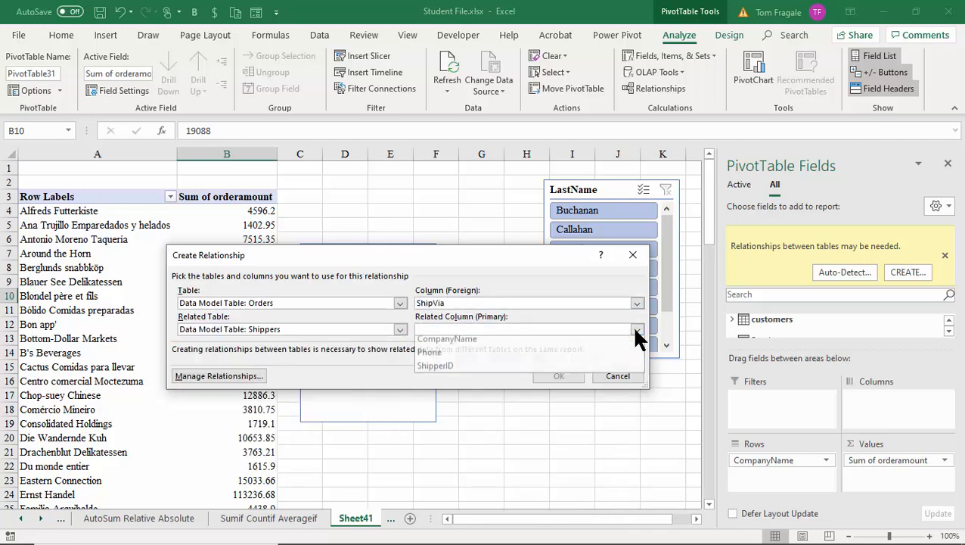
{"action": "left_click", "coordinate": [442, 369]}
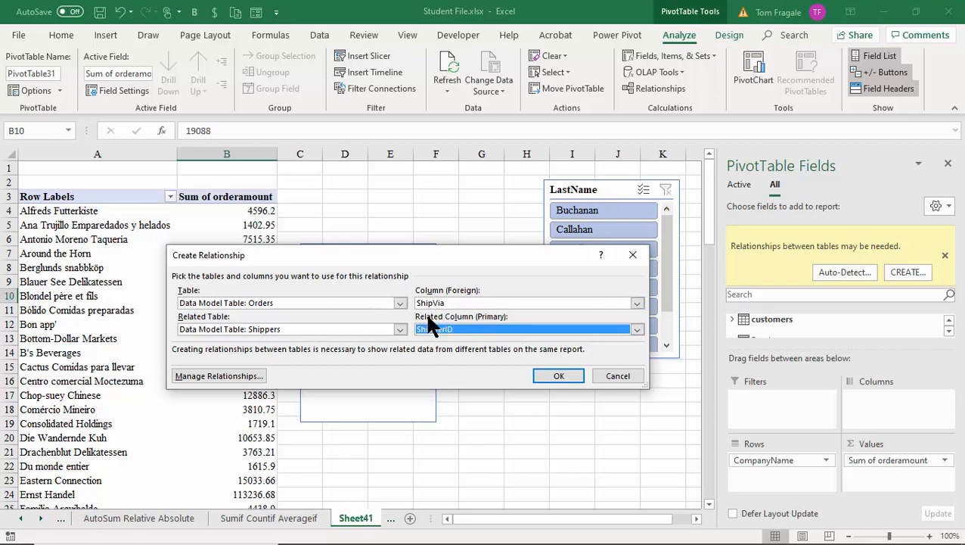
{"action": "left_click", "coordinate": [556, 375]}
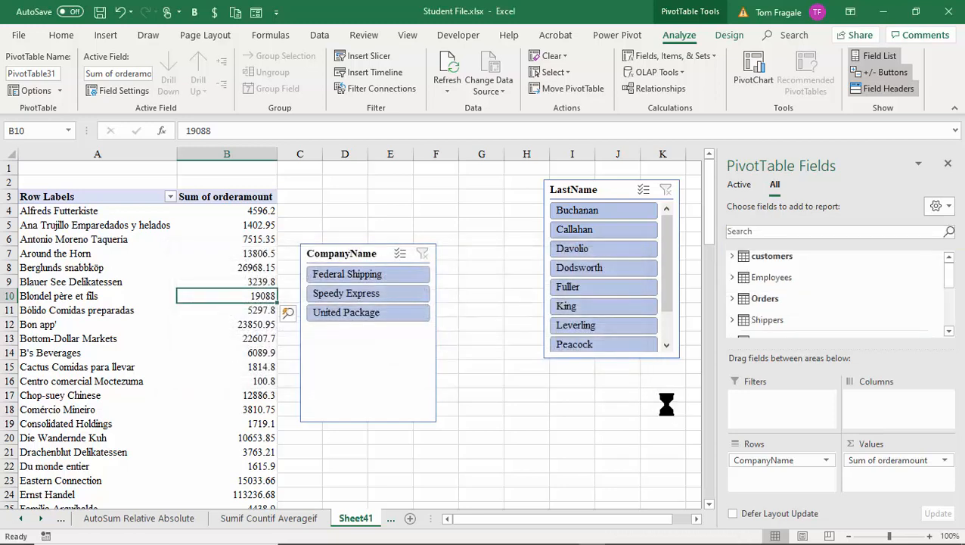
Step: Move the CompanyName and LastName slicers closer together and filter the order totals by Federal Shipping combined with different employees
{"action": "left_click_drag", "start_coordinate": [368, 253], "coordinate": [418, 225]}
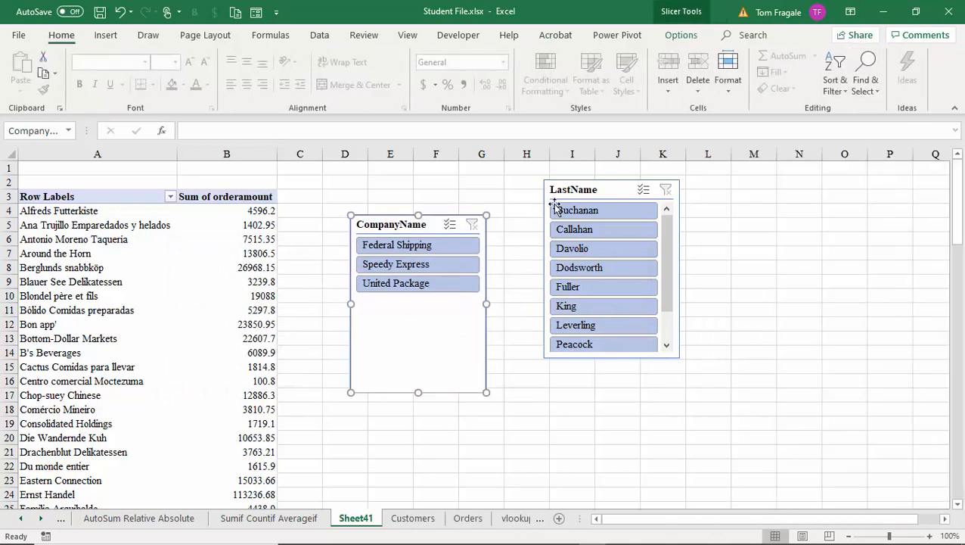
{"action": "left_click_drag", "start_coordinate": [575, 189], "coordinate": [541, 209]}
{"action": "left_click", "coordinate": [572, 249]}
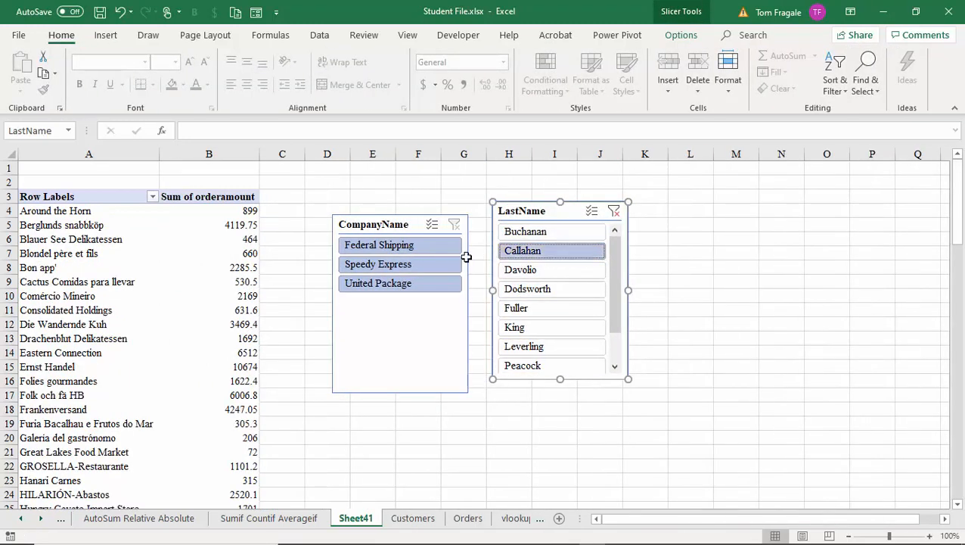
{"action": "left_click", "coordinate": [401, 265]}
{"action": "left_click", "coordinate": [387, 245]}
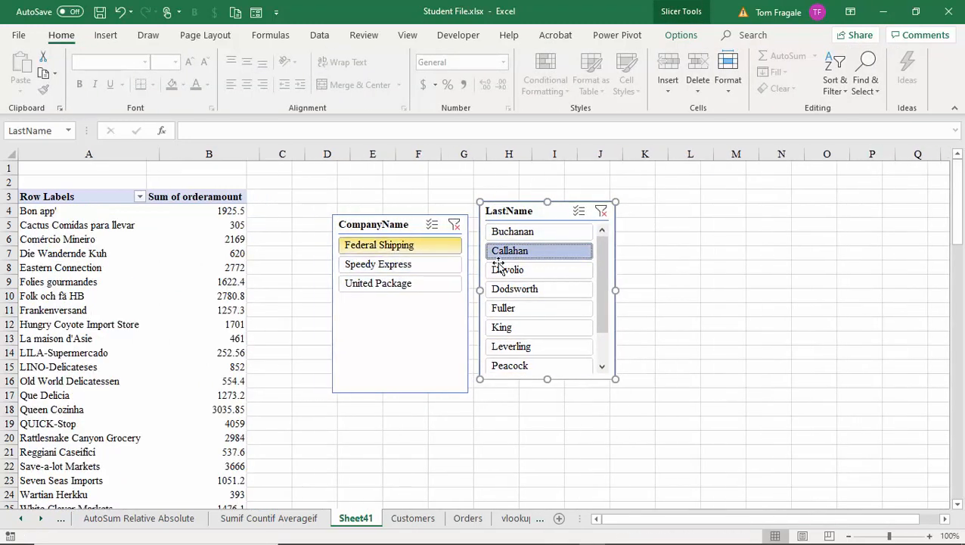
{"action": "left_click", "coordinate": [542, 271]}
{"action": "left_click", "coordinate": [544, 307]}
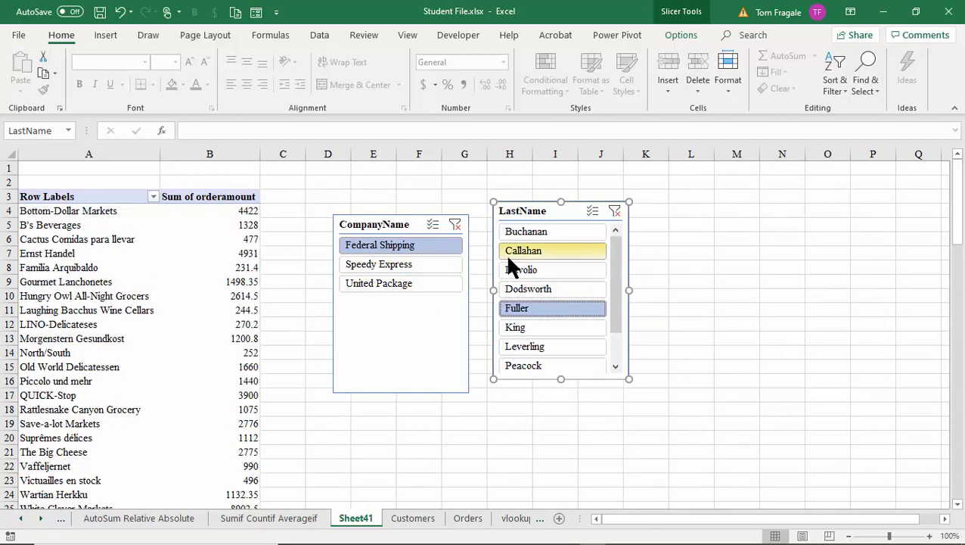
Step: Place the CompanyName and LastName slicers side by side, farther away from the PivotTable, and clear the filters of both
{"action": "left_click_drag", "start_coordinate": [536, 218], "coordinate": [567, 218]}
{"action": "left_click_drag", "start_coordinate": [405, 221], "coordinate": [439, 212]}
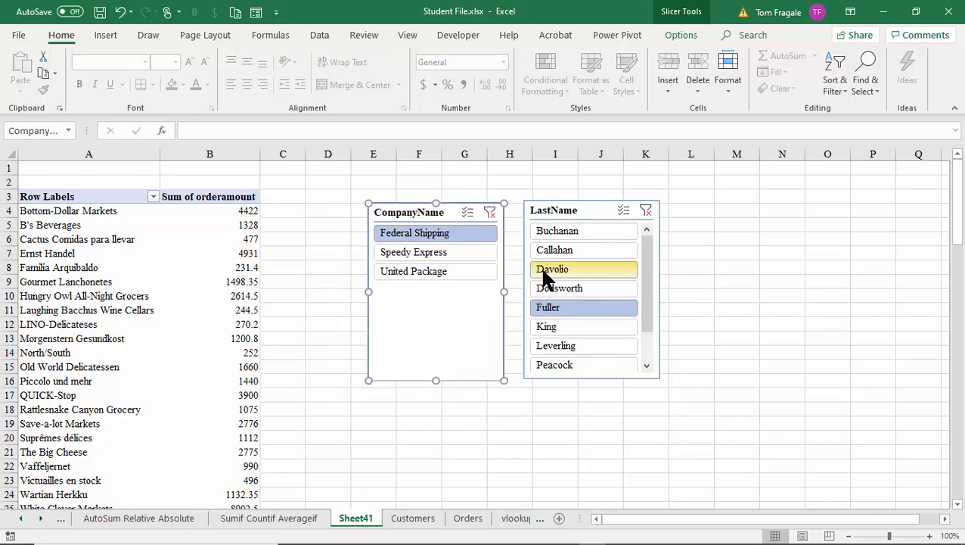
{"action": "left_click_drag", "start_coordinate": [579, 209], "coordinate": [662, 181]}
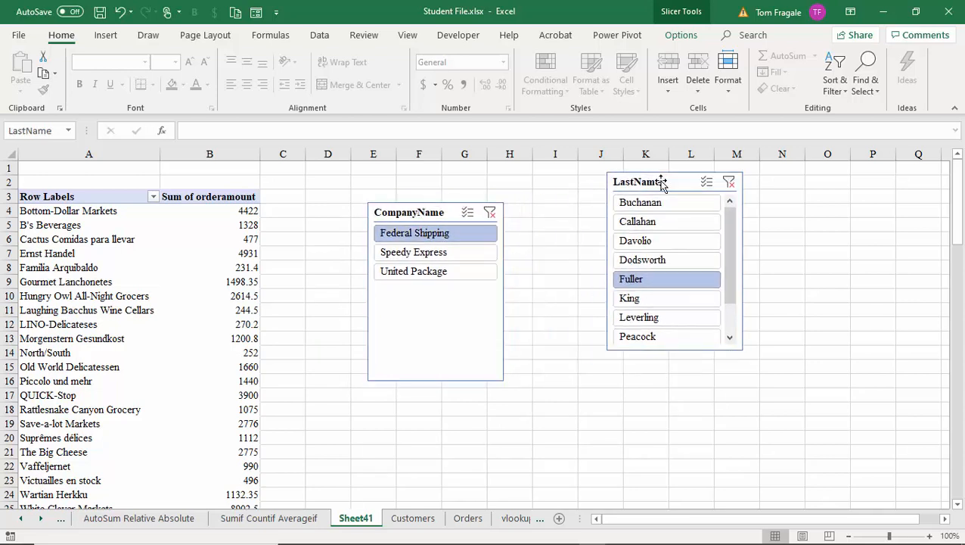
{"action": "left_click_drag", "start_coordinate": [429, 213], "coordinate": [525, 187]}
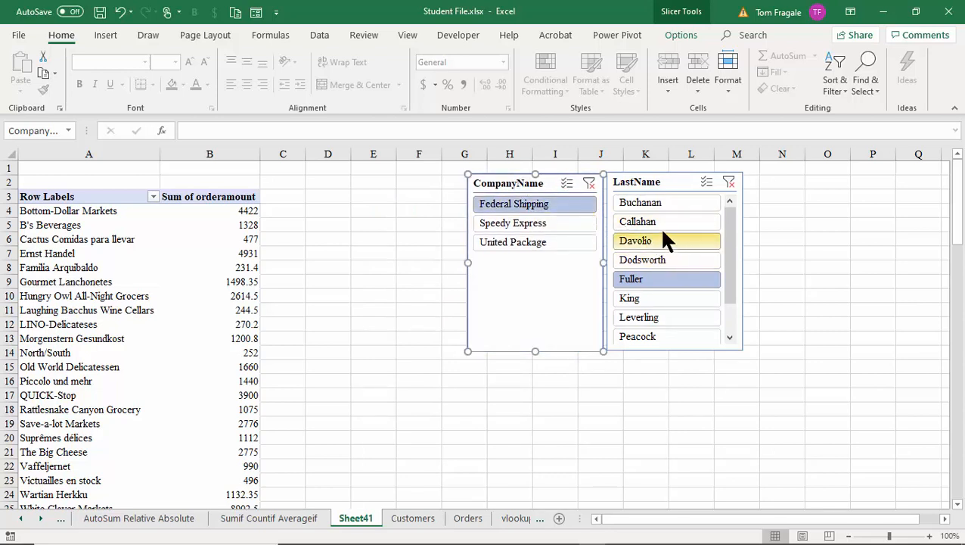
{"action": "left_click", "coordinate": [587, 182]}
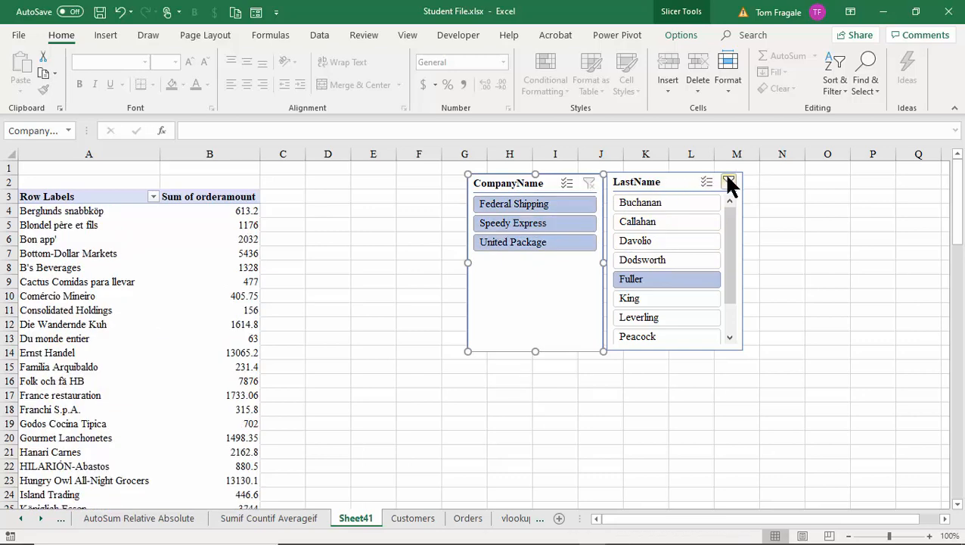
{"action": "left_click", "coordinate": [729, 182]}
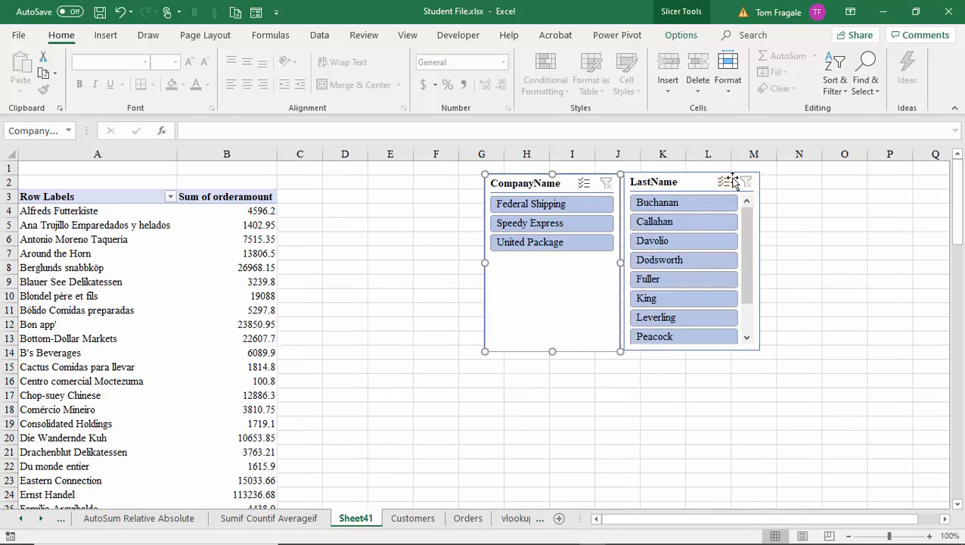
Step: Examine the Power Pivot commands for measures and KPIs with the PivotTable selected
{"action": "left_click", "coordinate": [219, 310]}
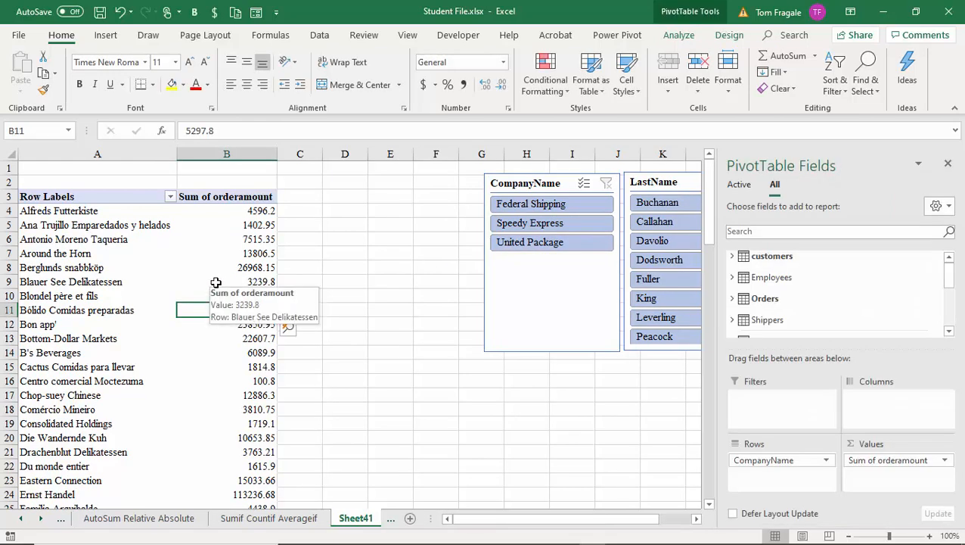
{"action": "left_click", "coordinate": [617, 38]}
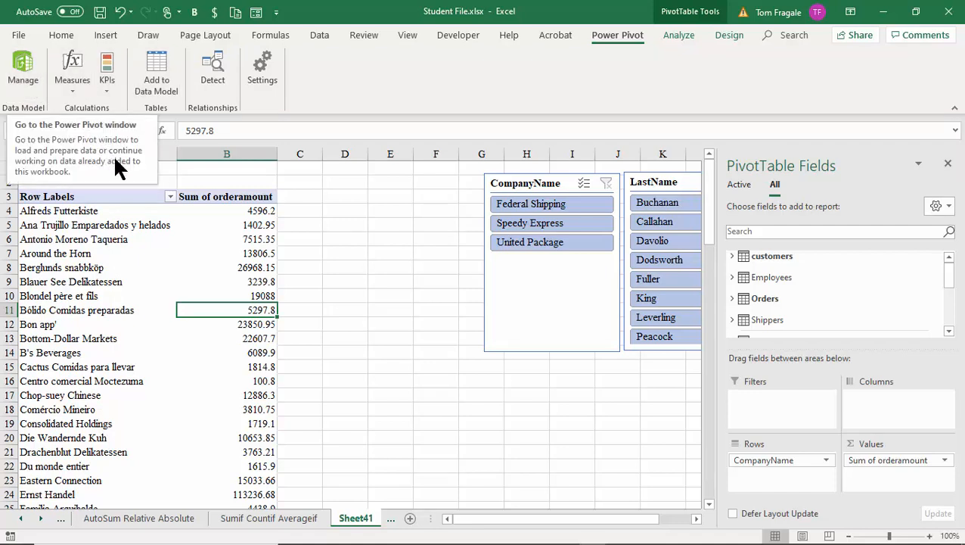
{"action": "left_click", "coordinate": [72, 89]}
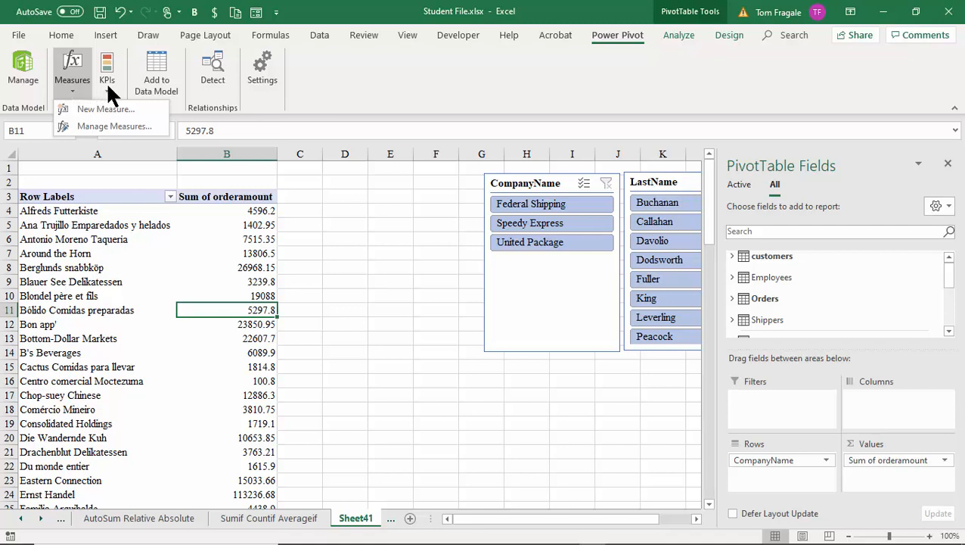
{"action": "left_click", "coordinate": [106, 82]}
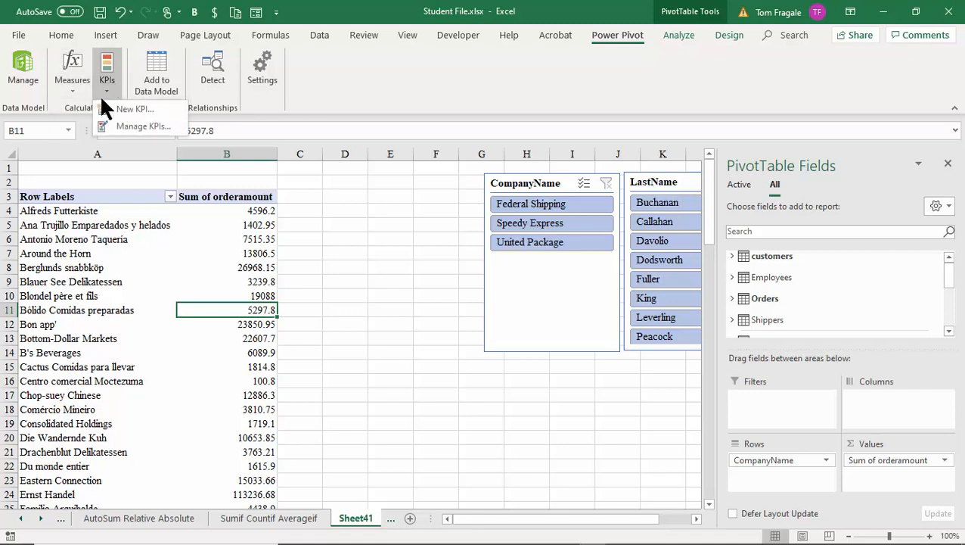
{"action": "left_click", "coordinate": [151, 231]}
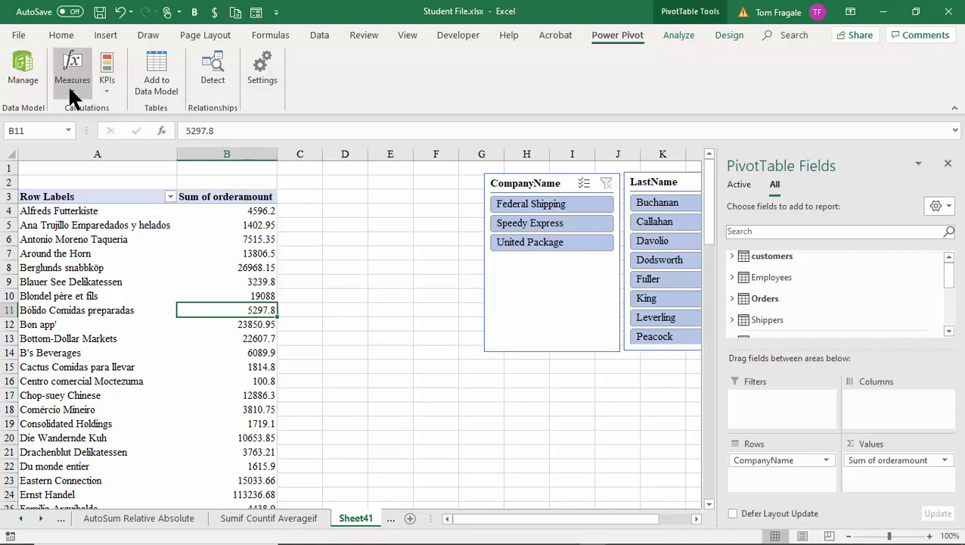
{"action": "left_click", "coordinate": [130, 280]}
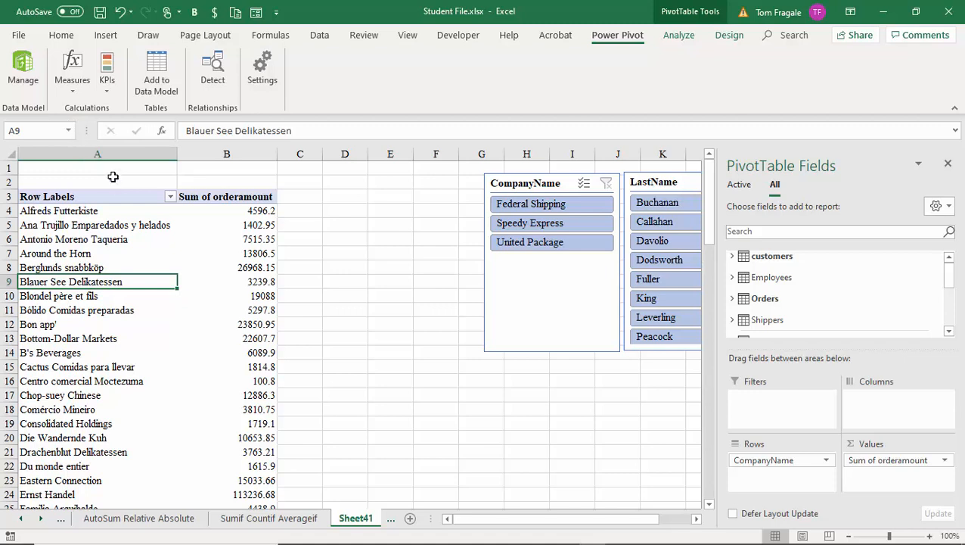
Step: Start a new Power Pivot measure in the Orders table and name it New Sum
{"action": "left_click", "coordinate": [72, 89]}
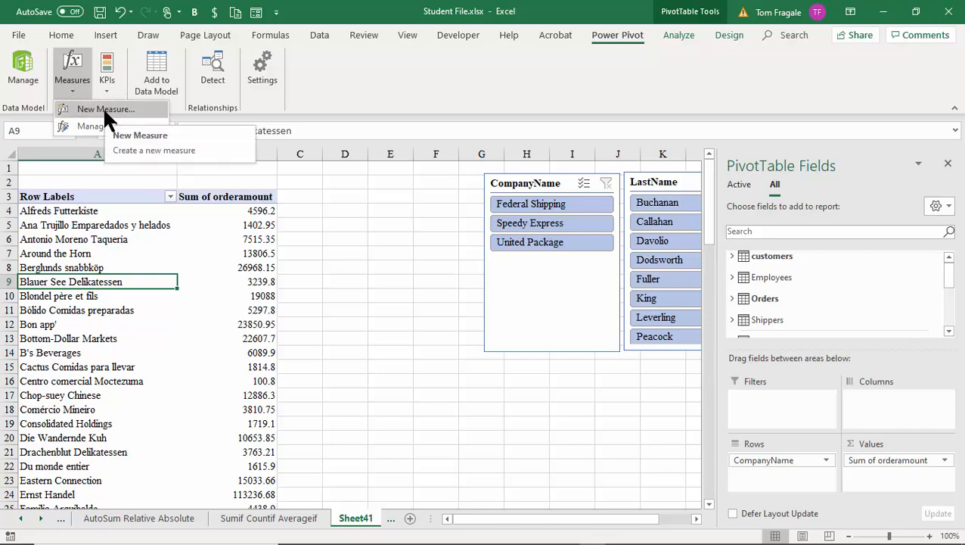
{"action": "left_click", "coordinate": [105, 109]}
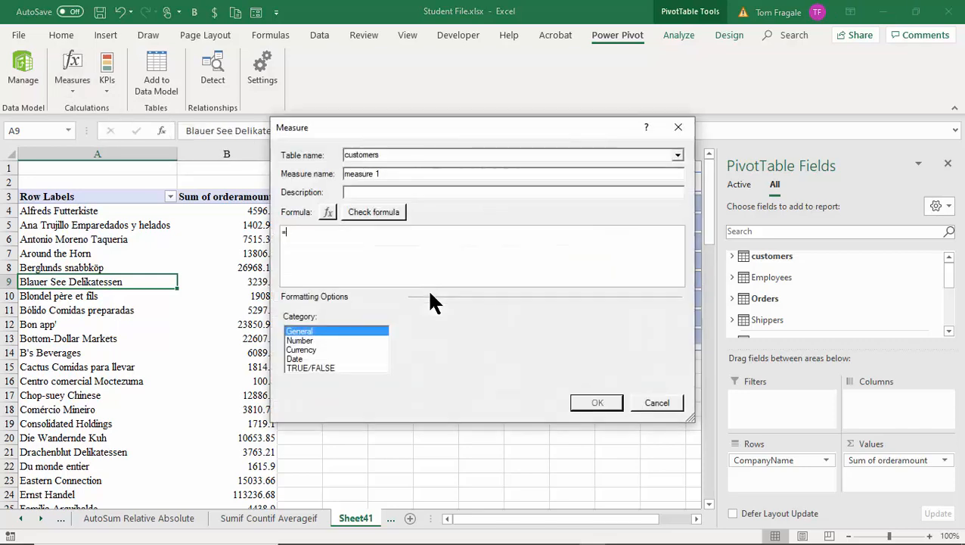
{"action": "left_click", "coordinate": [677, 155]}
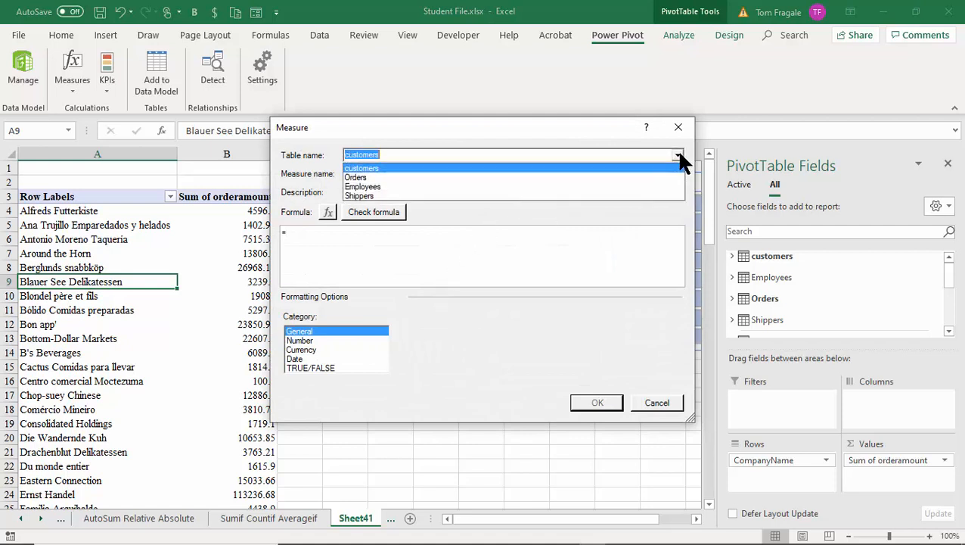
{"action": "left_click", "coordinate": [412, 177]}
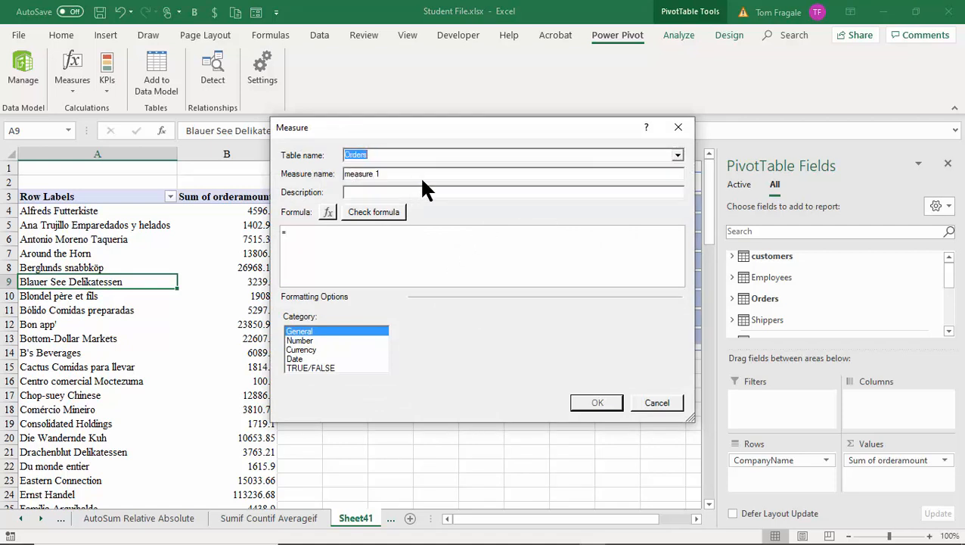
{"action": "key", "text": "Tab"}
{"action": "type", "text": "New S"}
Step: Browse the functions available for the measure's formula, then leave the function list without choosing one
{"action": "left_click", "coordinate": [327, 212]}
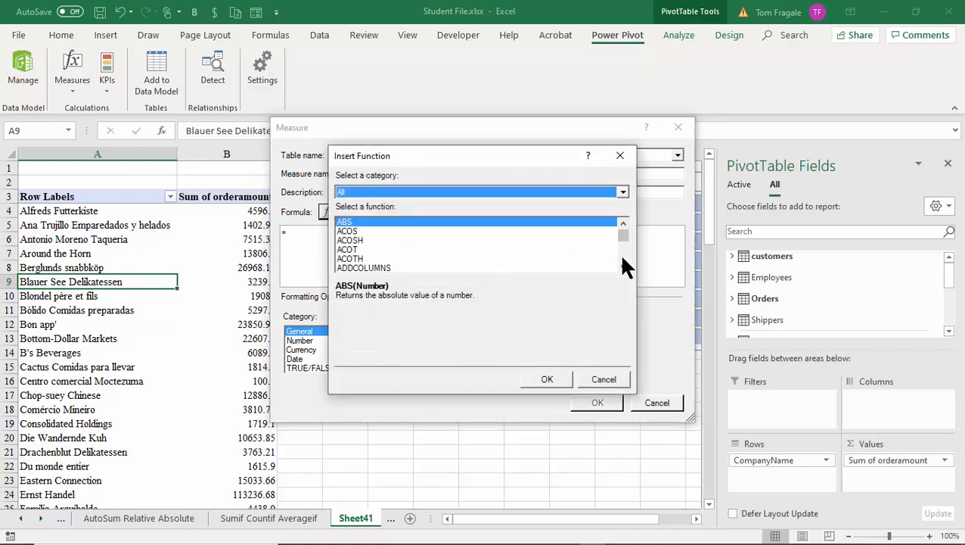
{"action": "left_click", "coordinate": [623, 267]}
{"action": "left_click", "coordinate": [623, 267]}
{"action": "left_click", "coordinate": [622, 267]}
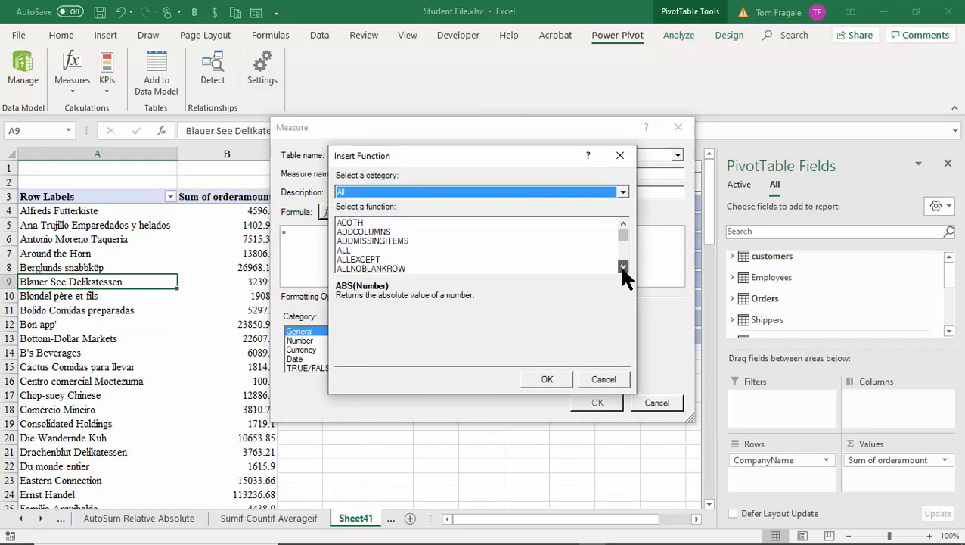
{"action": "left_click", "coordinate": [622, 267]}
{"action": "left_click", "coordinate": [623, 268]}
{"action": "left_click", "coordinate": [623, 267]}
{"action": "left_click", "coordinate": [622, 268]}
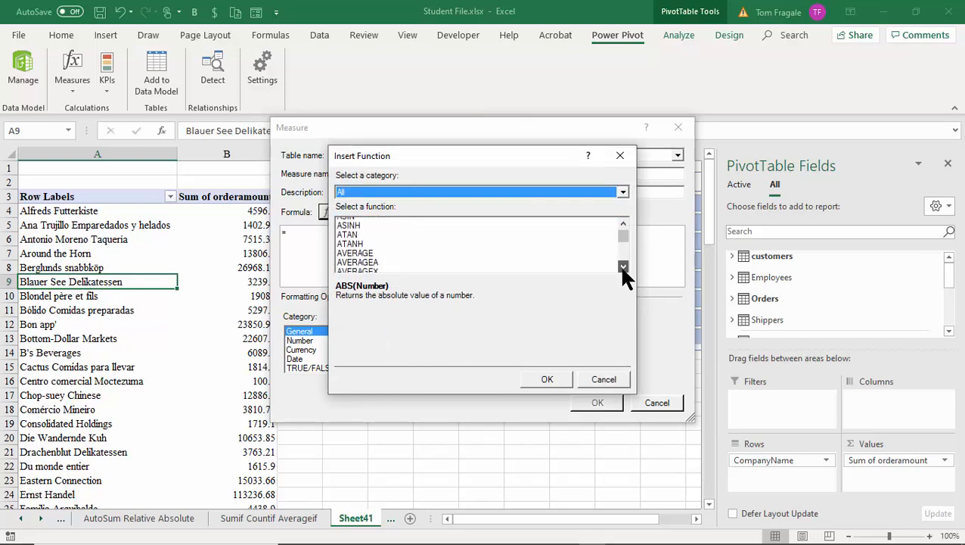
{"action": "left_click", "coordinate": [604, 379]}
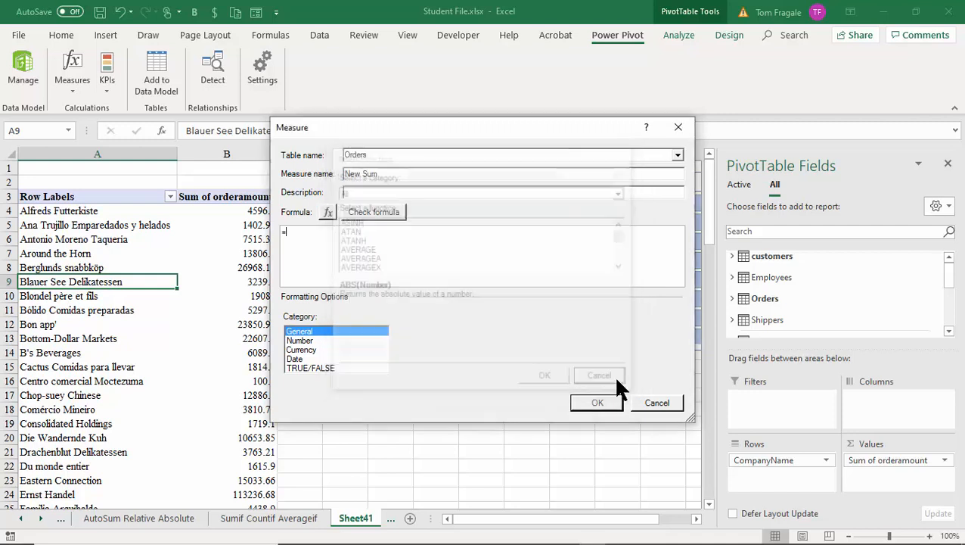
Step: Rename the measure as First Order Date
{"action": "left_click", "coordinate": [389, 154]}
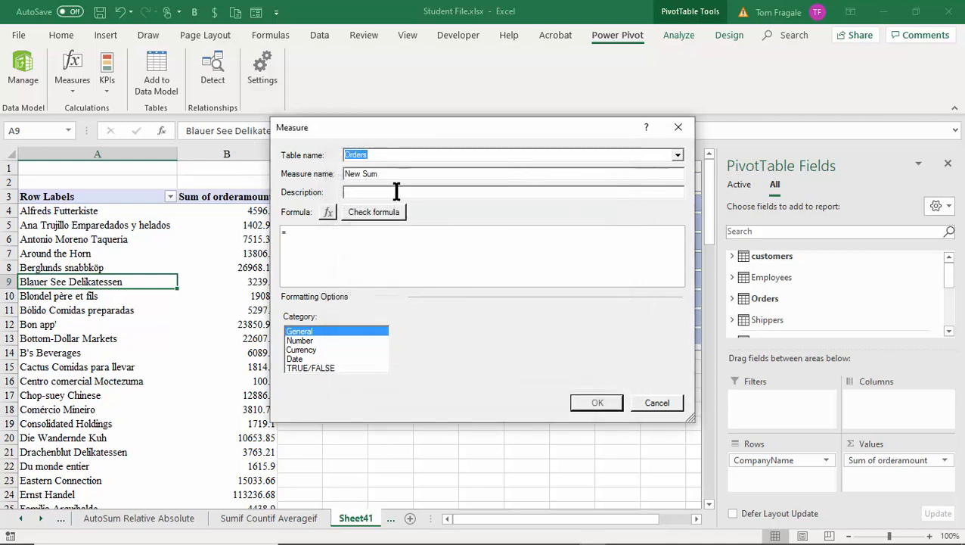
{"action": "key", "text": "Tab"}
{"action": "type", "text": "First Order Dat"}
{"action": "key", "text": "BackSpace"}
Step: Insert the FIRSTDATE function from the full function list into the measure's formula
{"action": "left_click", "coordinate": [329, 212]}
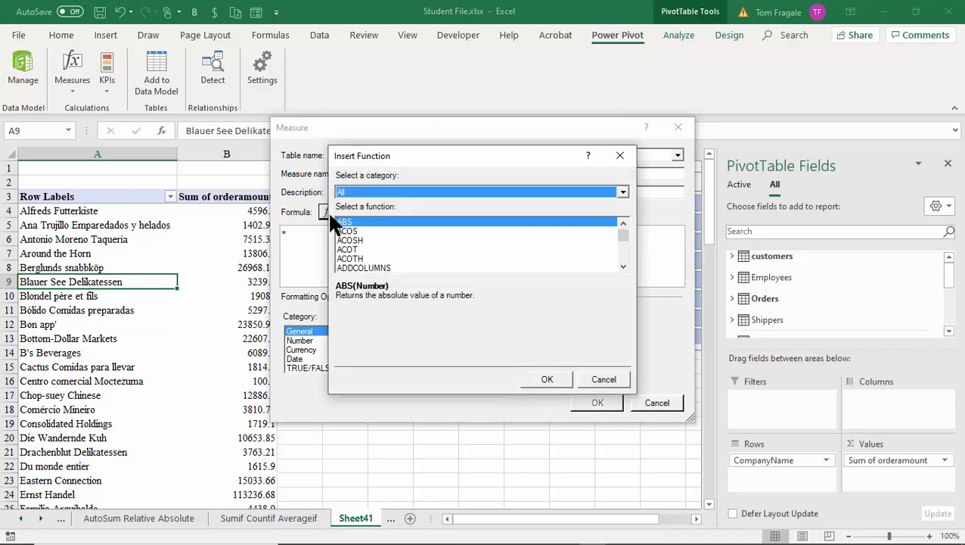
{"action": "left_click", "coordinate": [623, 267]}
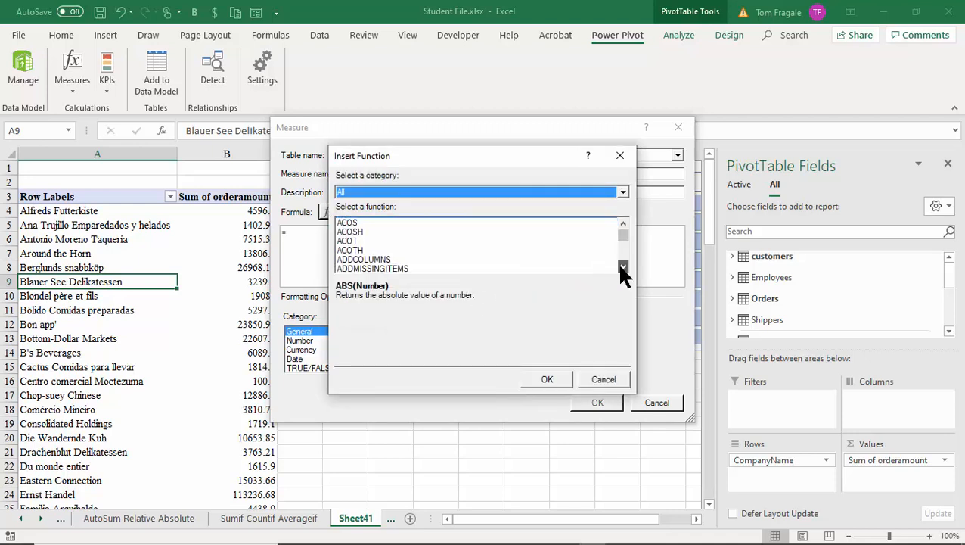
{"action": "left_click_drag", "start_coordinate": [621, 265], "coordinate": [620, 265]}
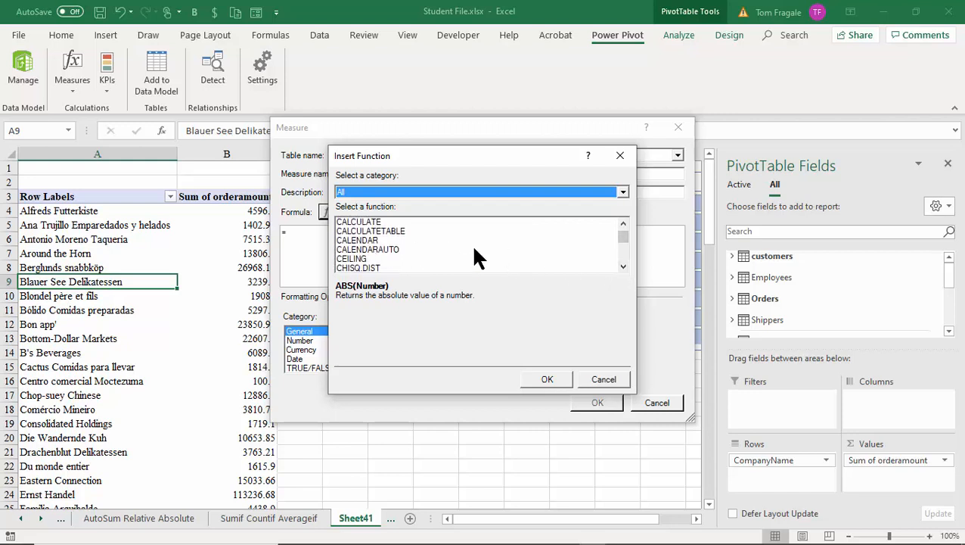
{"action": "left_click", "coordinate": [624, 266]}
{"action": "left_click", "coordinate": [623, 266]}
{"action": "left_click", "coordinate": [623, 266]}
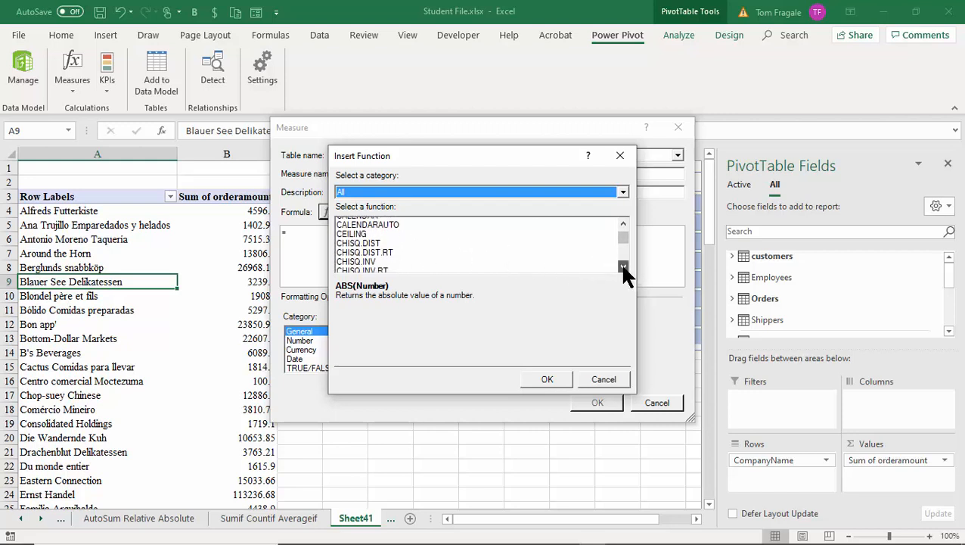
{"action": "left_click", "coordinate": [623, 266]}
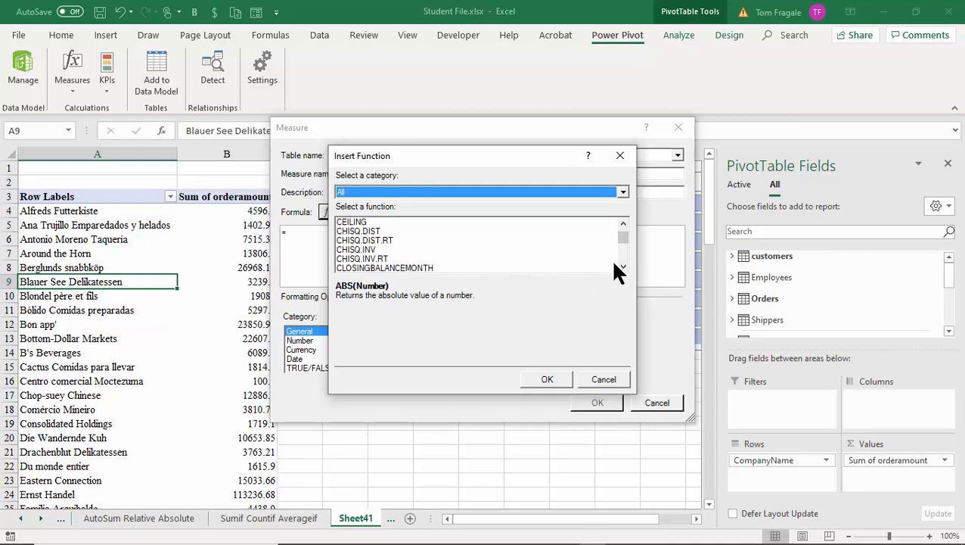
{"action": "left_click", "coordinate": [624, 266]}
{"action": "left_click", "coordinate": [624, 266]}
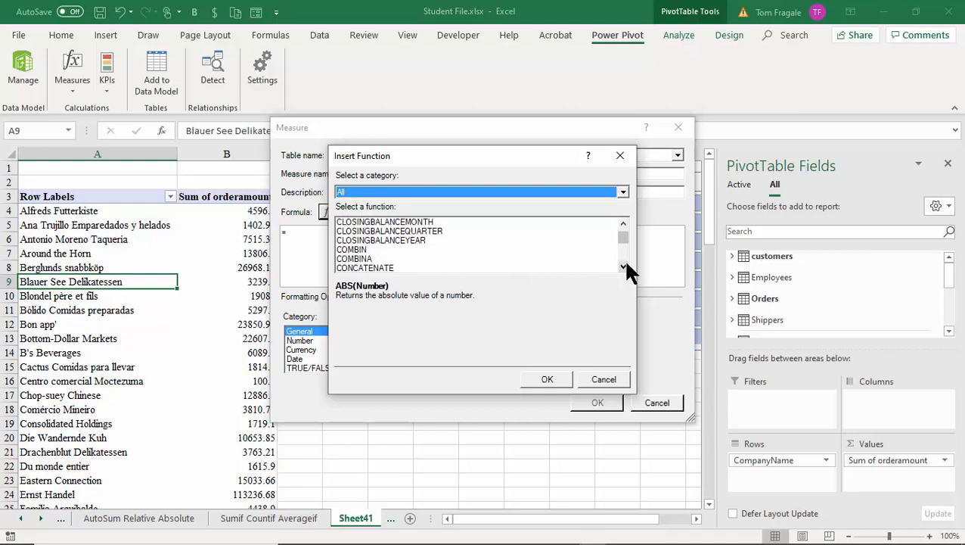
{"action": "left_click", "coordinate": [624, 267]}
{"action": "left_click", "coordinate": [623, 266]}
{"action": "left_click", "coordinate": [623, 266]}
{"action": "left_click", "coordinate": [624, 266]}
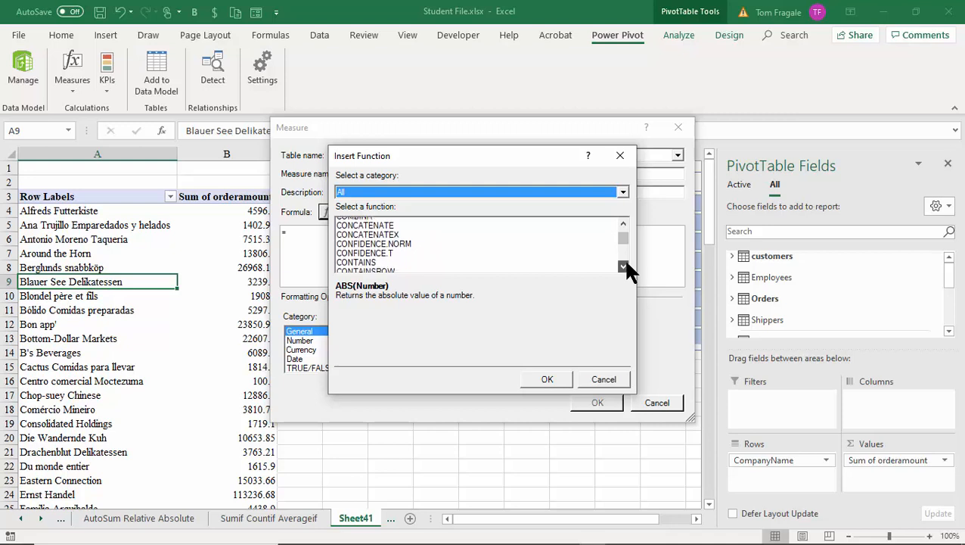
{"action": "left_click", "coordinate": [623, 267]}
{"action": "left_click", "coordinate": [623, 266]}
{"action": "left_click", "coordinate": [624, 266]}
{"action": "left_click", "coordinate": [624, 267]}
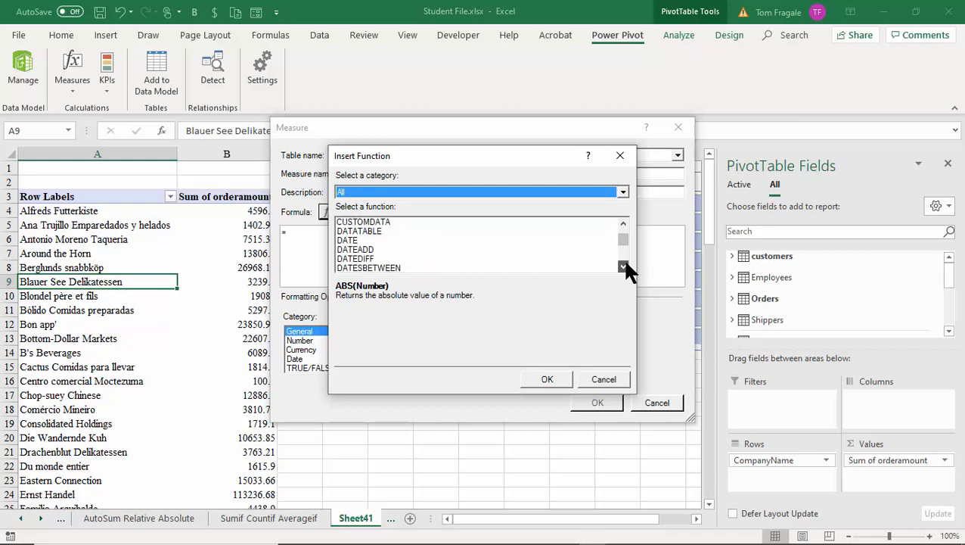
{"action": "left_click", "coordinate": [624, 267]}
{"action": "left_click", "coordinate": [623, 266]}
{"action": "left_click", "coordinate": [623, 267]}
{"action": "left_click", "coordinate": [623, 267]}
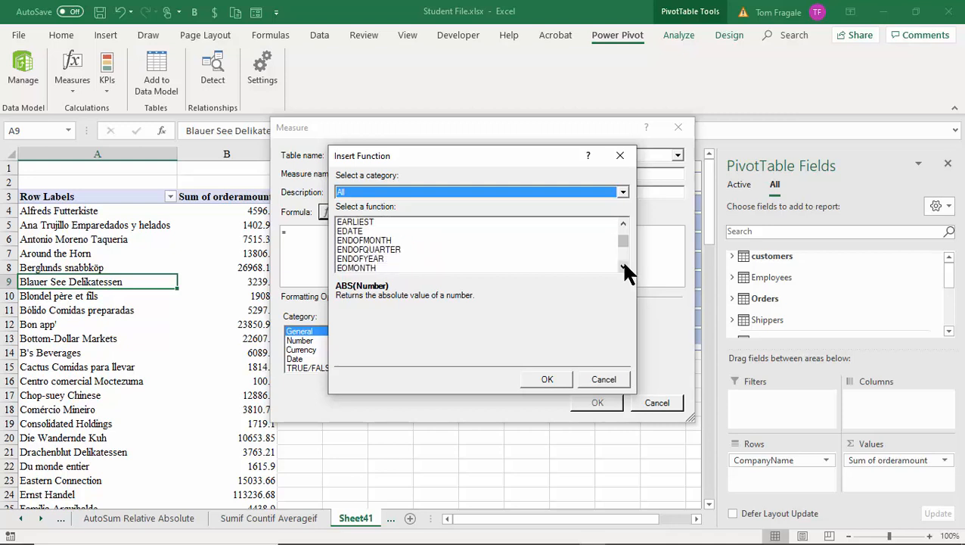
{"action": "left_click", "coordinate": [623, 225]}
{"action": "left_click", "coordinate": [623, 224]}
{"action": "left_click", "coordinate": [623, 225]}
{"action": "left_click", "coordinate": [623, 225]}
{"action": "left_click", "coordinate": [624, 224]}
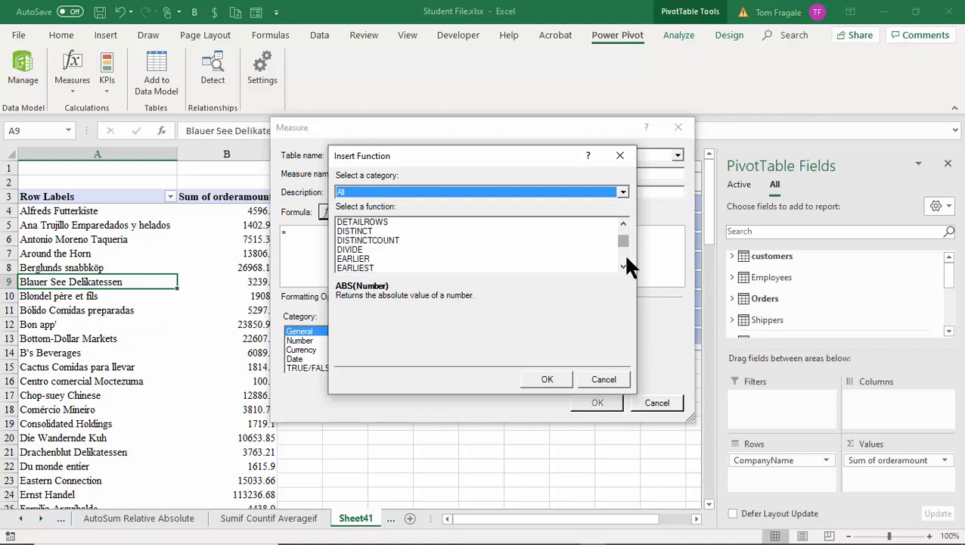
{"action": "left_click", "coordinate": [623, 266]}
{"action": "left_click", "coordinate": [624, 267]}
{"action": "left_click", "coordinate": [624, 267]}
{"action": "left_click", "coordinate": [624, 266]}
{"action": "left_click", "coordinate": [623, 266]}
{"action": "left_click", "coordinate": [624, 266]}
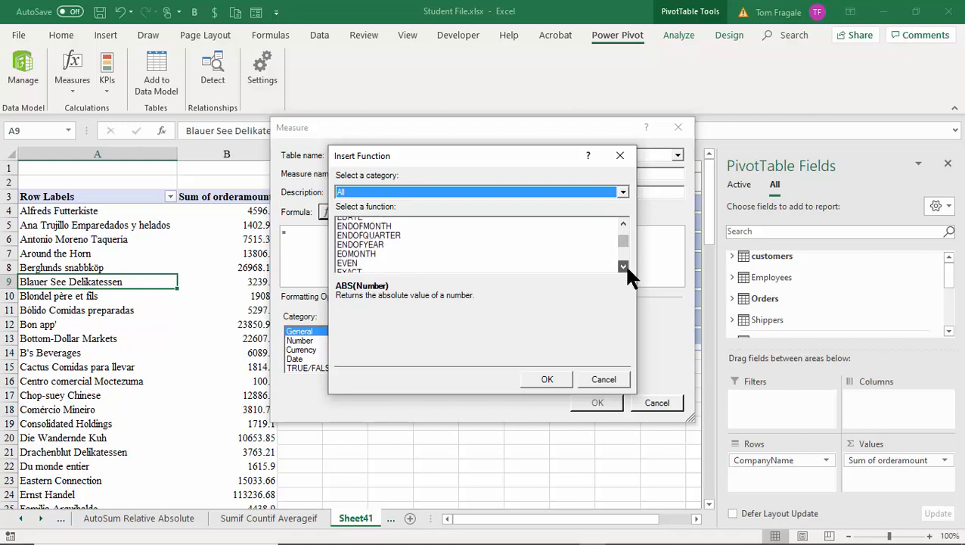
{"action": "left_click", "coordinate": [623, 266]}
{"action": "left_click", "coordinate": [623, 266]}
{"action": "left_click", "coordinate": [623, 267]}
{"action": "left_click", "coordinate": [624, 266]}
{"action": "left_click", "coordinate": [623, 267]}
{"action": "left_click", "coordinate": [623, 266]}
{"action": "left_click", "coordinate": [623, 266]}
{"action": "left_click", "coordinate": [624, 267]}
{"action": "left_click", "coordinate": [623, 267]}
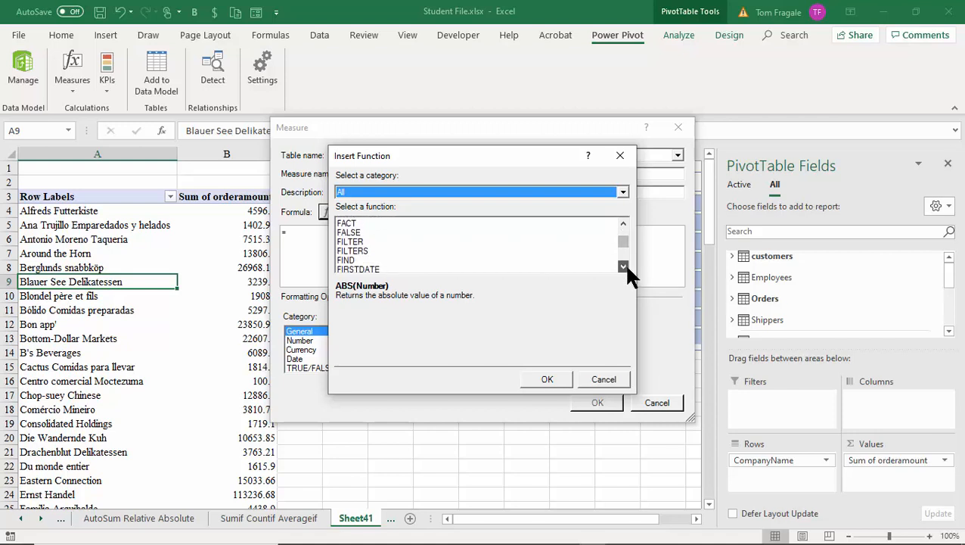
{"action": "left_click", "coordinate": [623, 266]}
{"action": "left_click", "coordinate": [624, 266]}
{"action": "left_click", "coordinate": [623, 267]}
{"action": "left_click", "coordinate": [359, 240]}
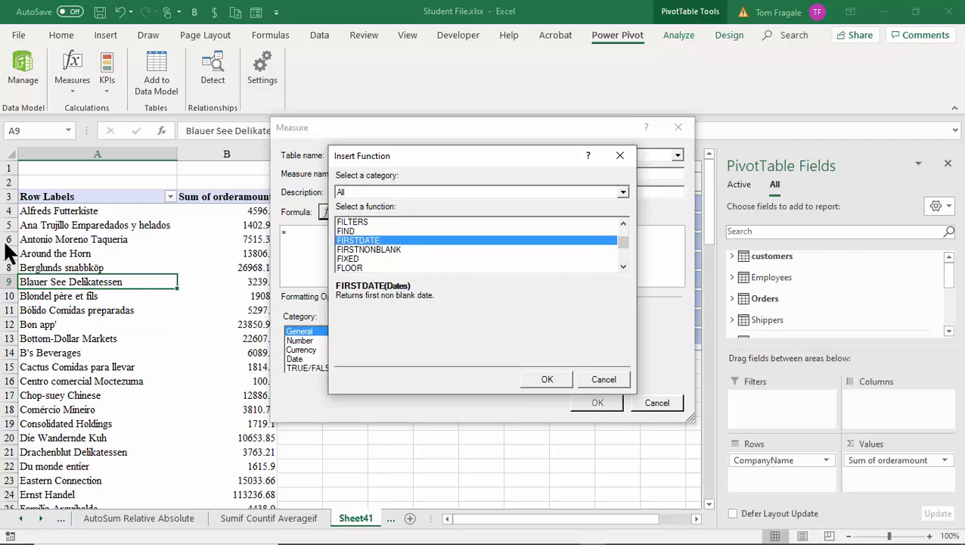
{"action": "left_click", "coordinate": [546, 379]}
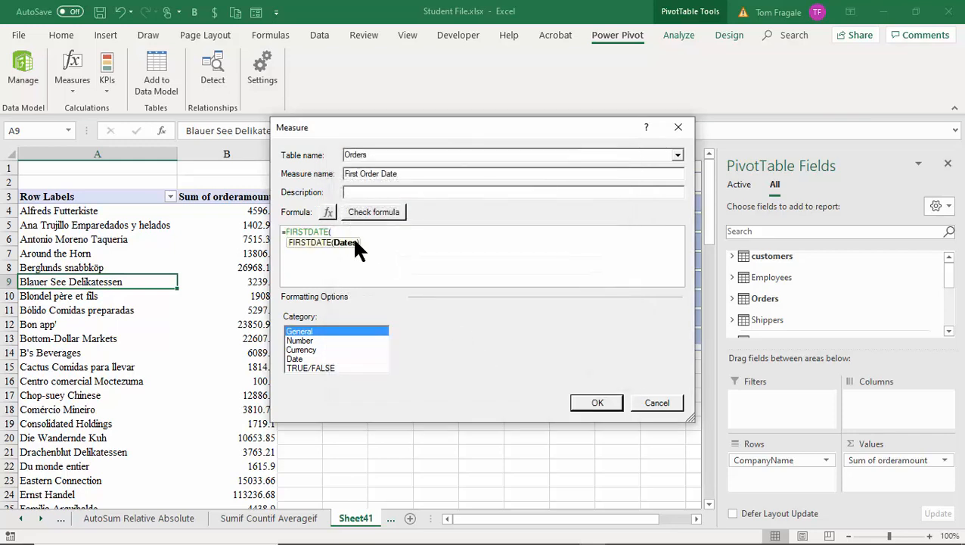
Step: Complete the measure's formula as =FIRSTDATE(Orders[OrderDate])
{"action": "type", "text": "o"}
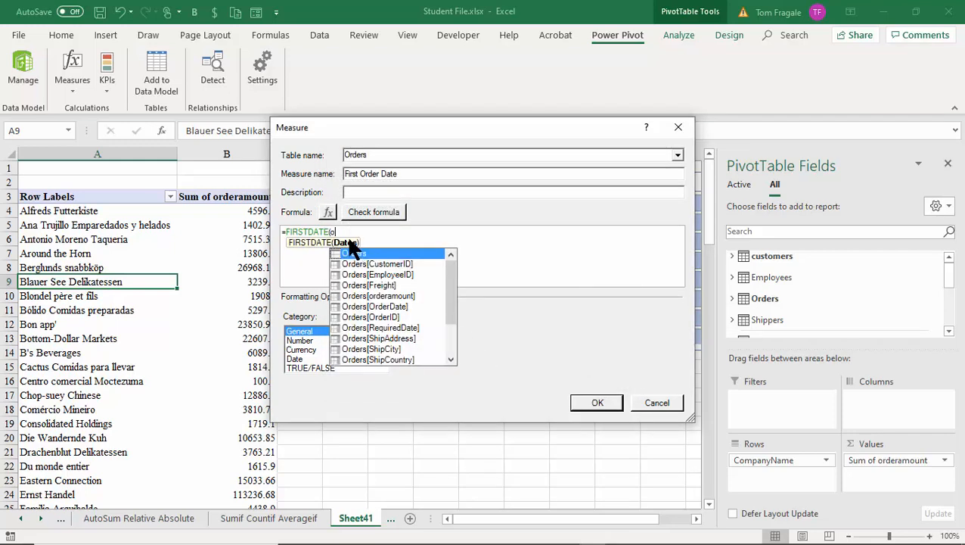
{"action": "left_click", "coordinate": [378, 306]}
{"action": "double_click", "coordinate": [378, 307]}
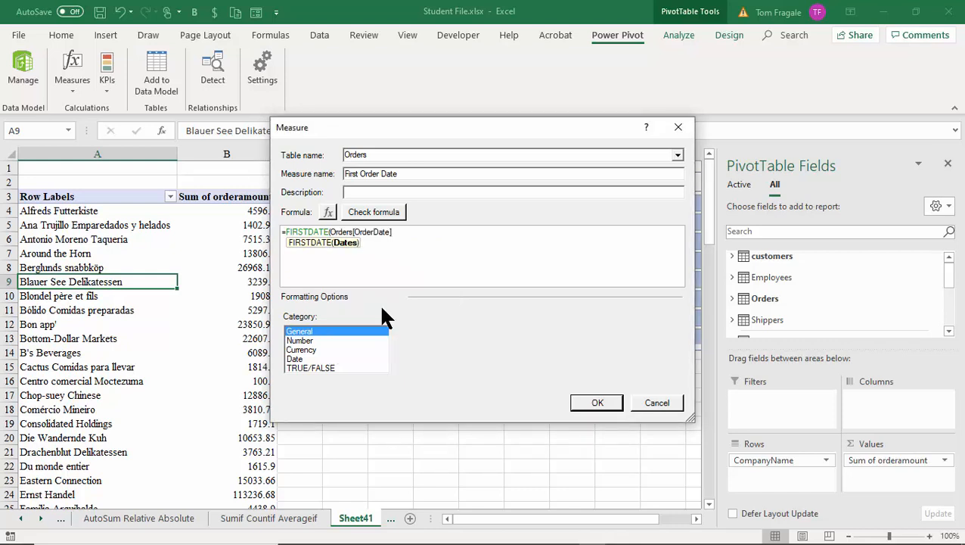
{"action": "type", "text": ")"}
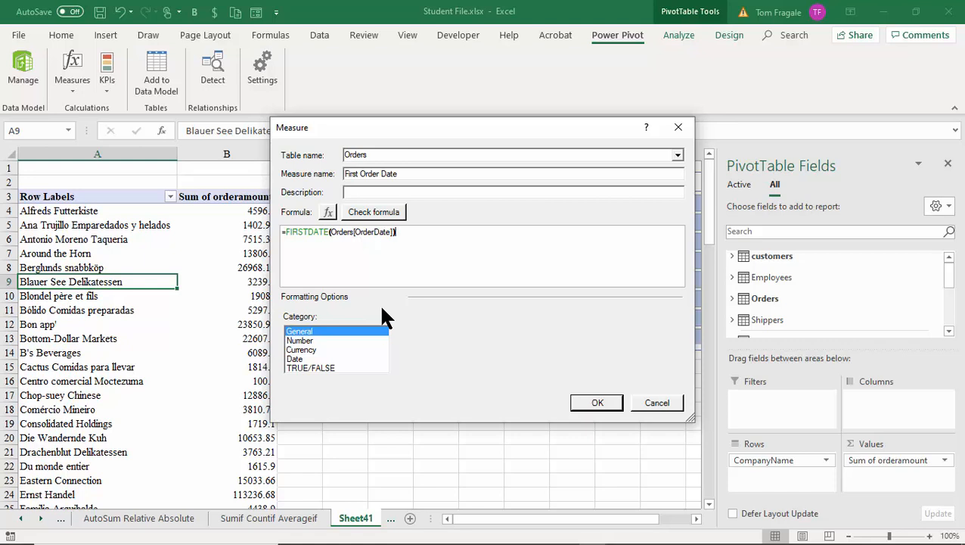
Step: Set the measure's formatting category to Date with the short date format *3/14/2001
{"action": "left_click", "coordinate": [294, 359]}
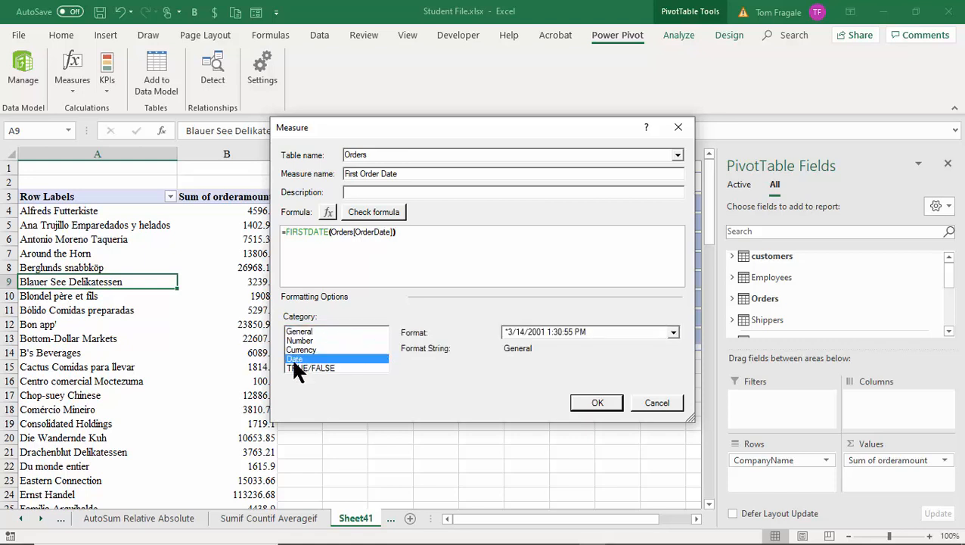
{"action": "left_click", "coordinate": [673, 333]}
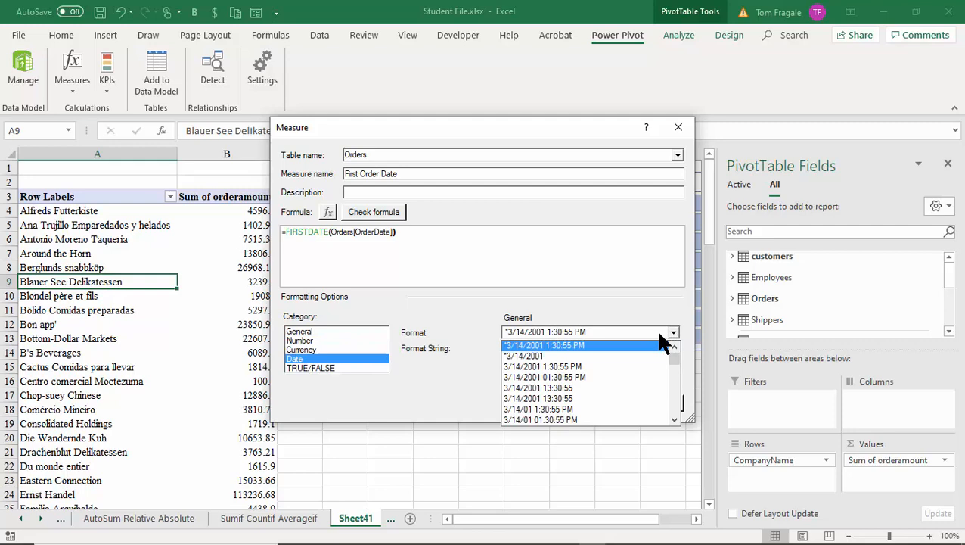
{"action": "left_click", "coordinate": [551, 359]}
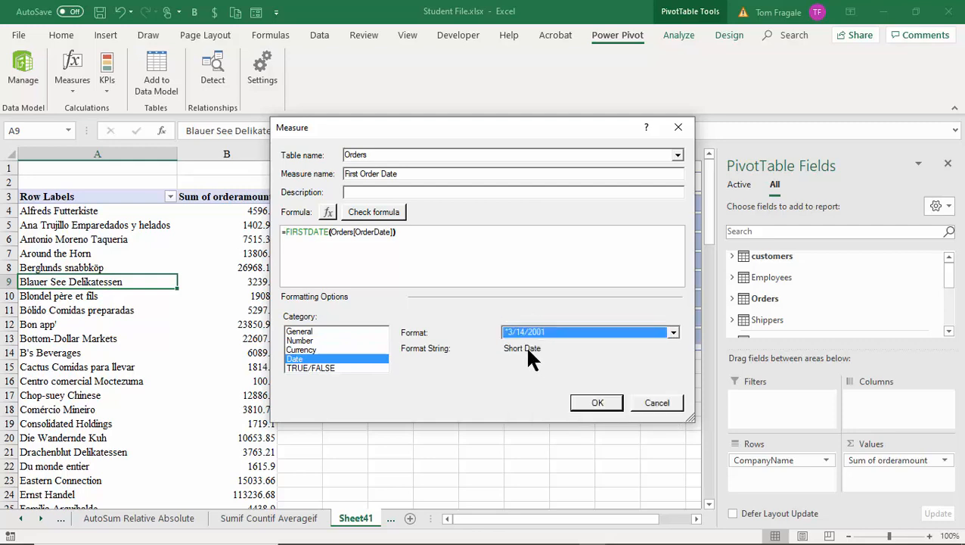
Step: Save the First Order Date measure and start a new Orders measure named Last Order Date
{"action": "left_click", "coordinate": [594, 404]}
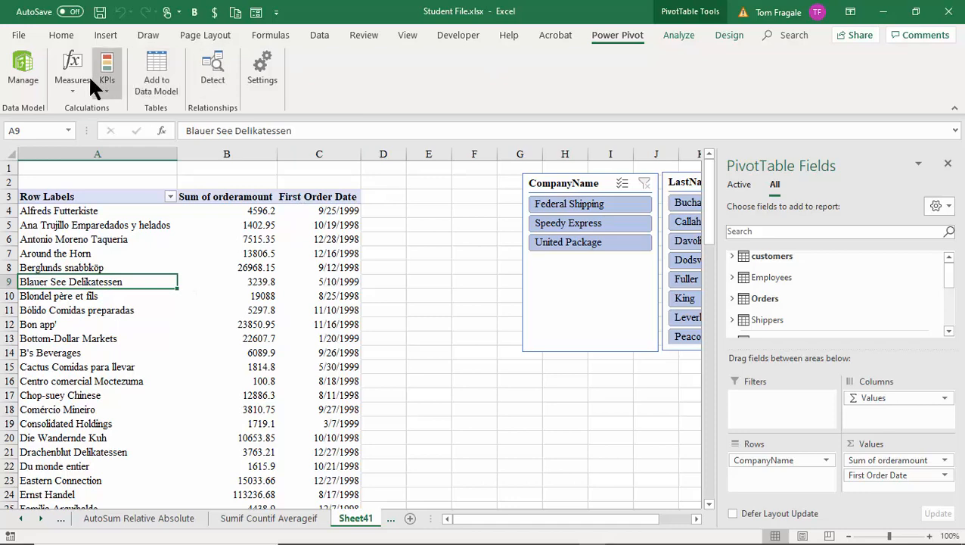
{"action": "left_click", "coordinate": [71, 83]}
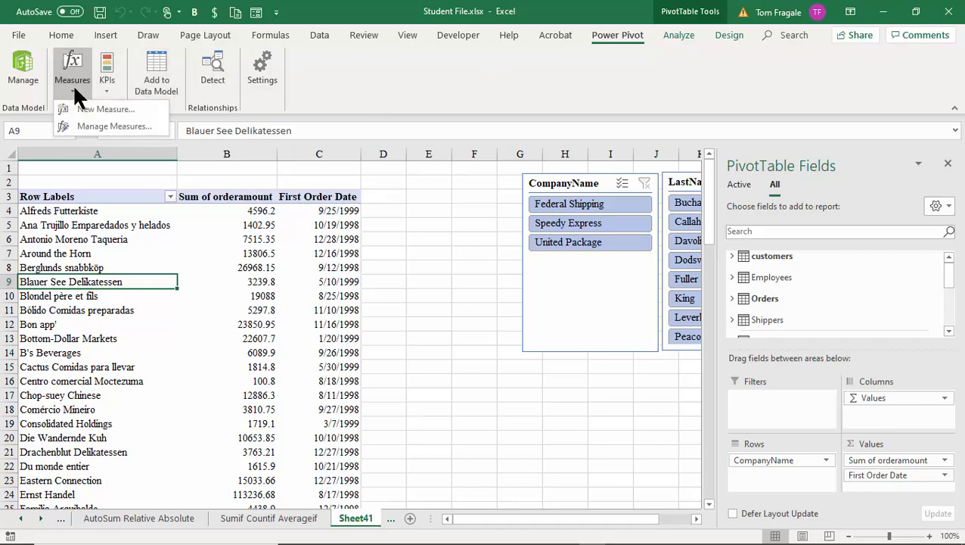
{"action": "left_click", "coordinate": [83, 107]}
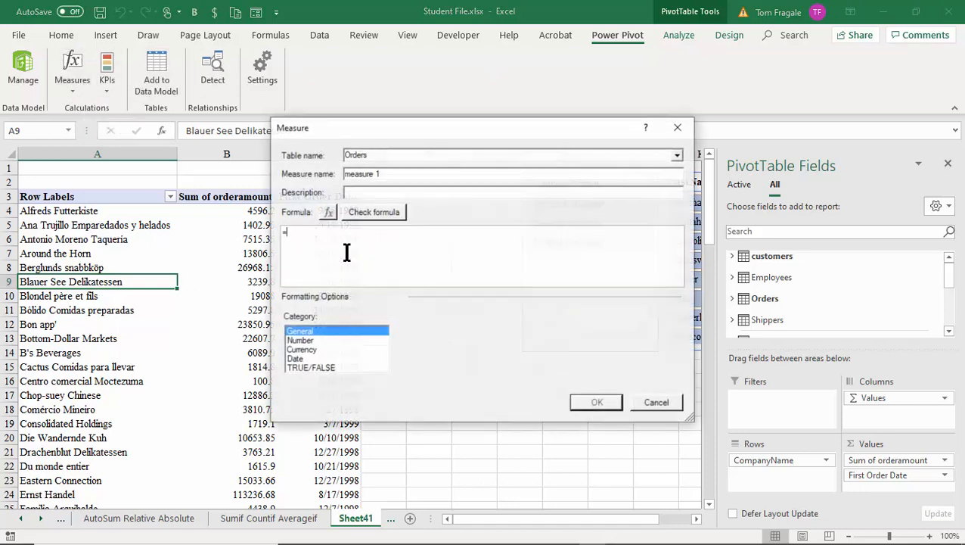
{"action": "left_click", "coordinate": [388, 174]}
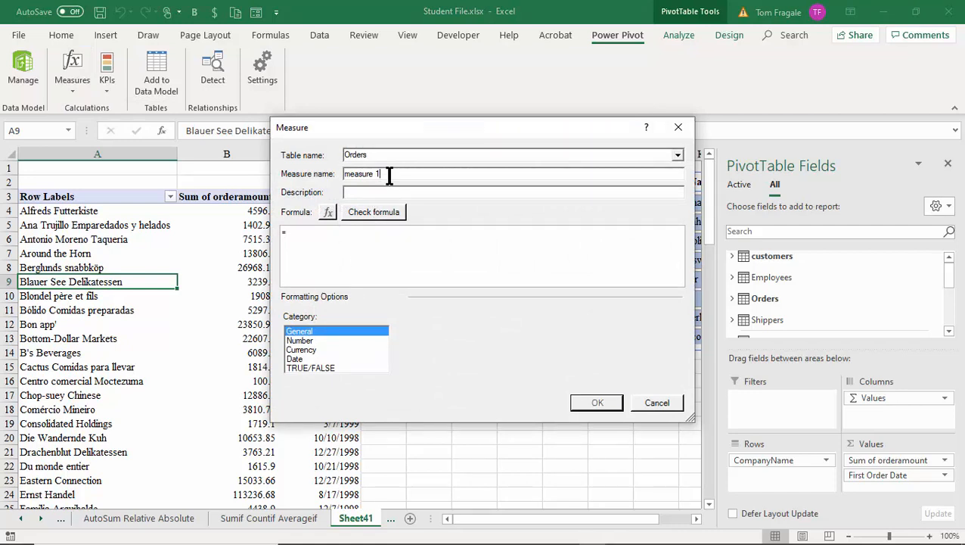
{"action": "left_click_drag", "start_coordinate": [388, 174], "coordinate": [310, 184]}
{"action": "type", "text": "La"}
{"action": "key", "text": "Caps_Lock"}
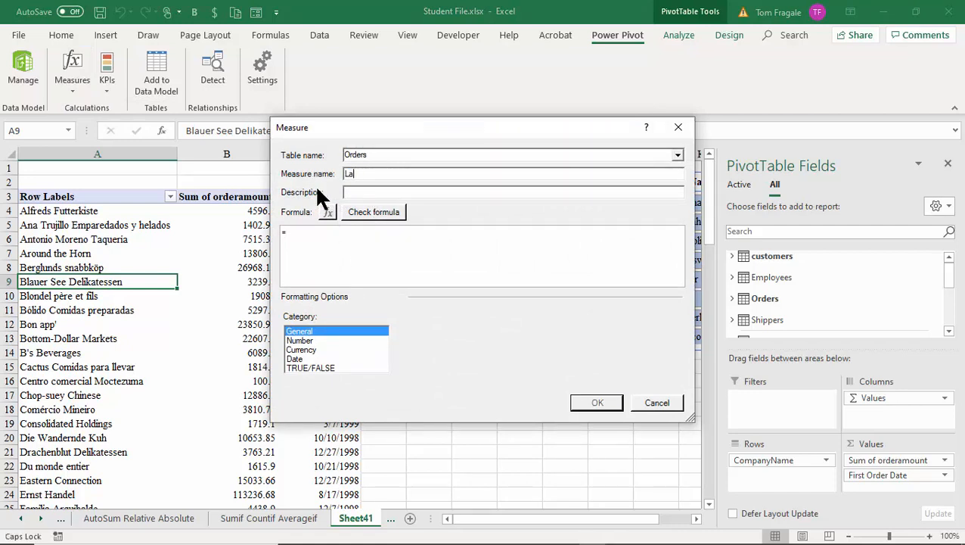
{"action": "key", "text": "Caps_Lock"}
{"action": "type", "text": "st Order Date"}
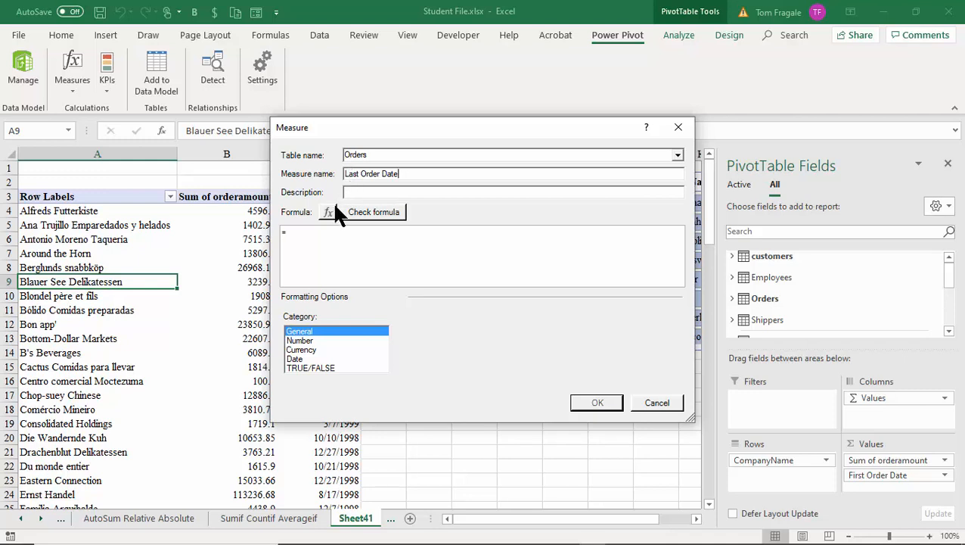
Step: Build the measure's formula as =LASTDATE(Orders[OrderDate]) using the LASTDATE function from the full function list
{"action": "left_click", "coordinate": [328, 214]}
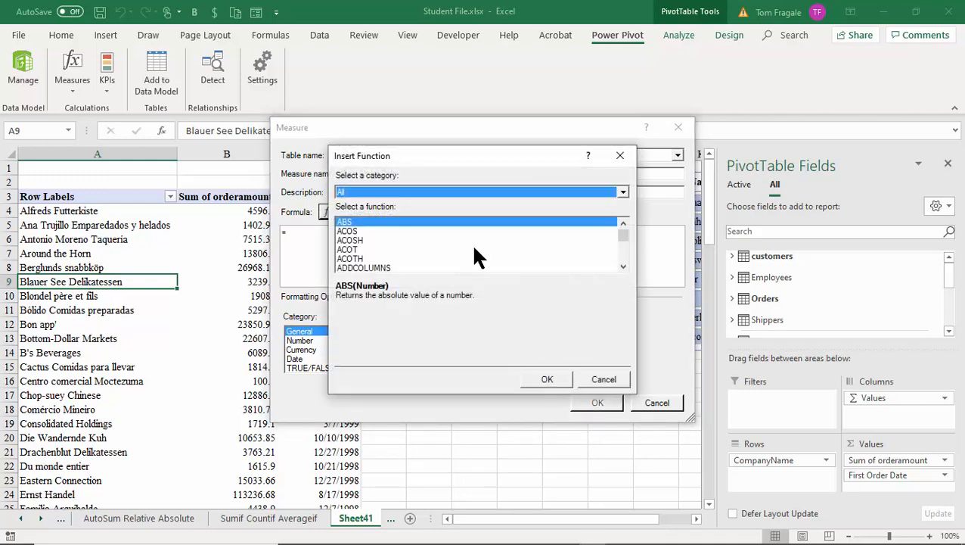
{"action": "left_click_drag", "start_coordinate": [619, 228], "coordinate": [619, 236]}
{"action": "left_click", "coordinate": [623, 222]}
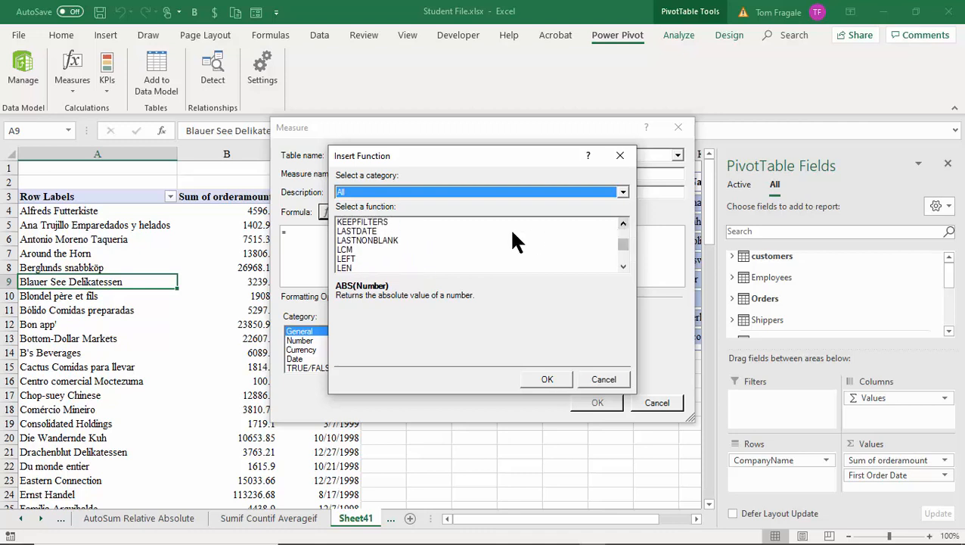
{"action": "left_click", "coordinate": [350, 231]}
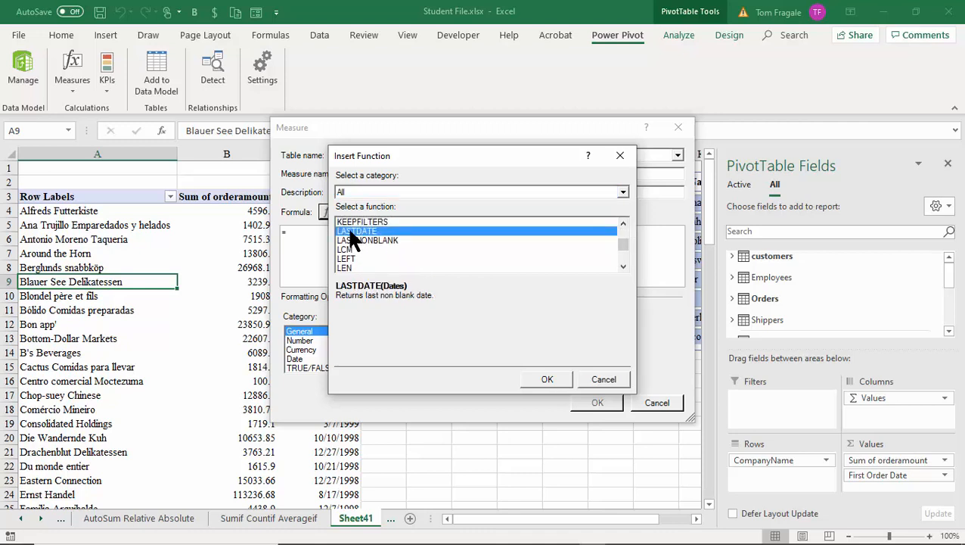
{"action": "double_click", "coordinate": [349, 231]}
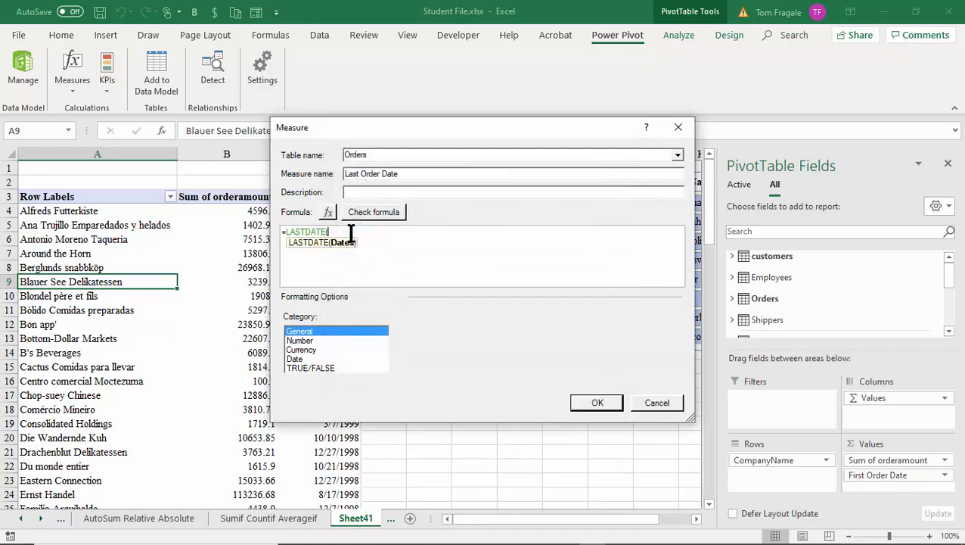
{"action": "type", "text": "o"}
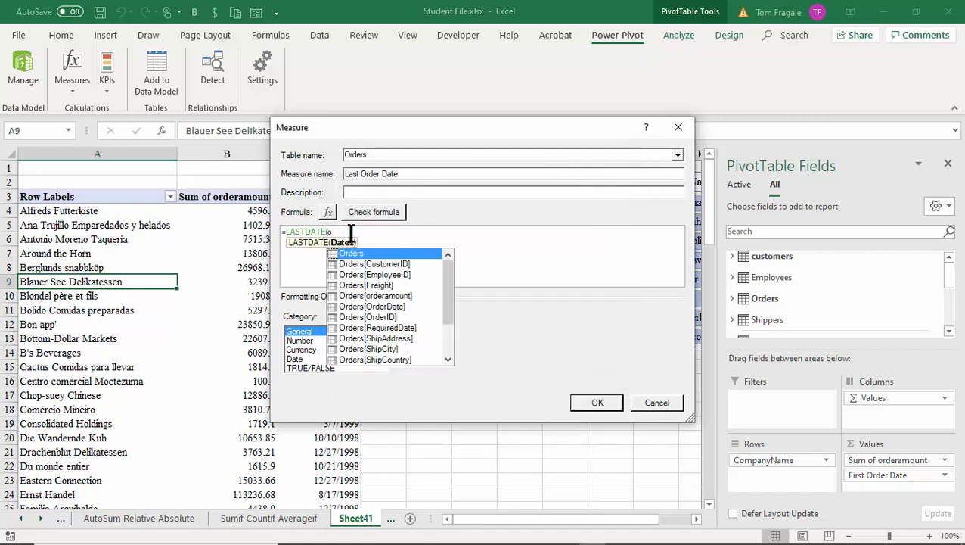
{"action": "double_click", "coordinate": [377, 303]}
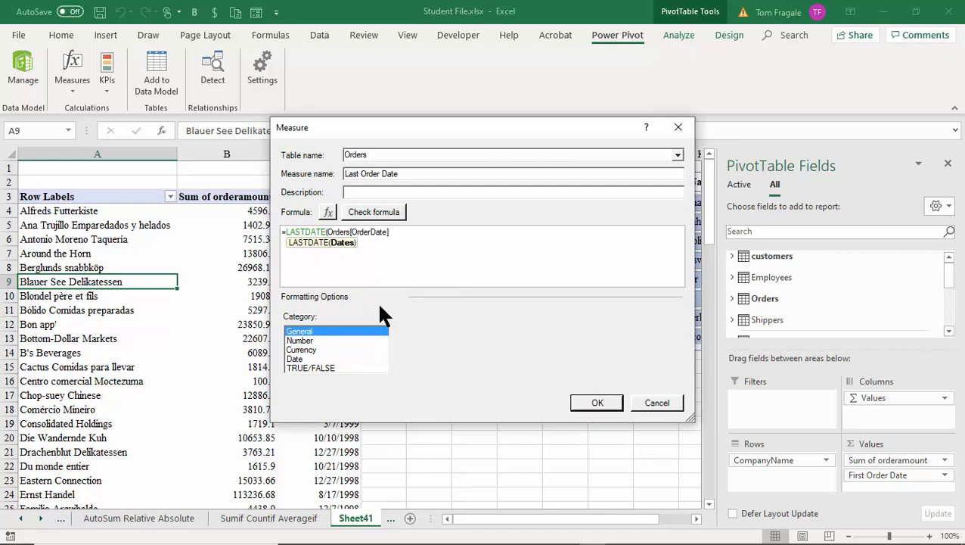
{"action": "type", "text": ")"}
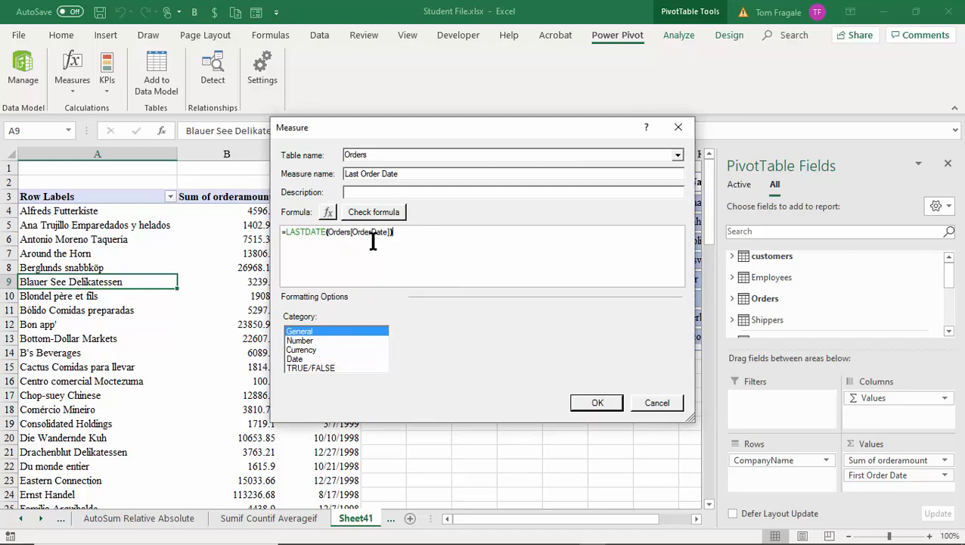
Step: Format the Last Order Date measure as Date with the short date format *3/14/2001 and save it
{"action": "left_click", "coordinate": [299, 357]}
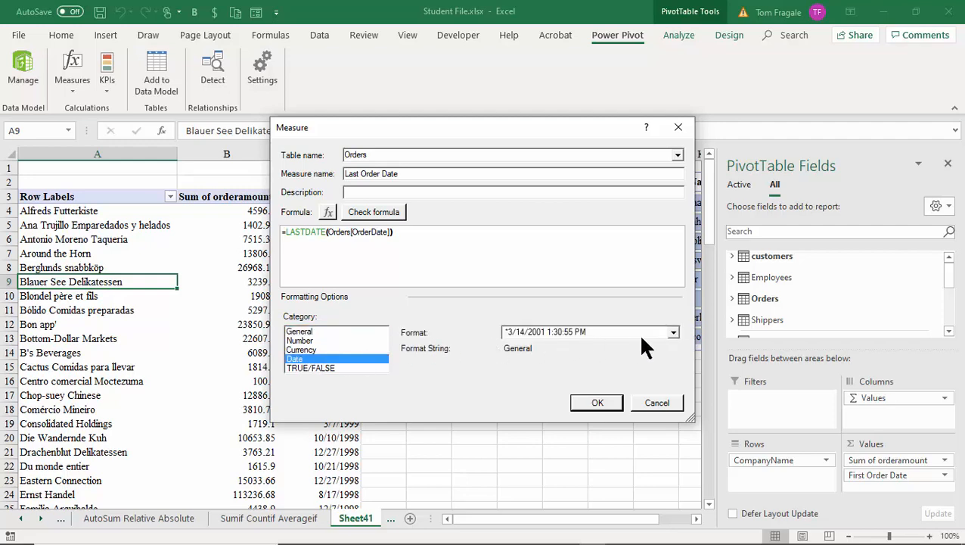
{"action": "left_click", "coordinate": [673, 333]}
{"action": "left_click", "coordinate": [550, 352]}
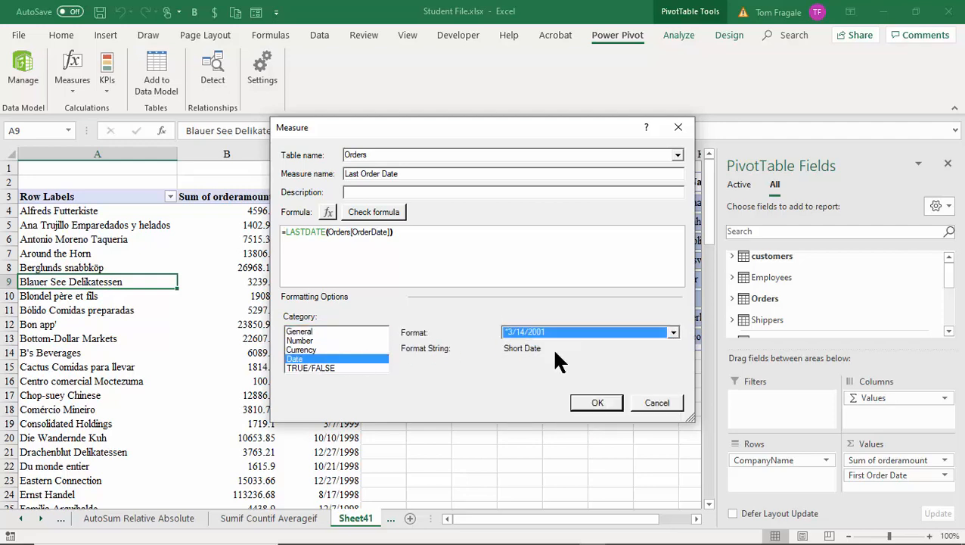
{"action": "left_click", "coordinate": [597, 403]}
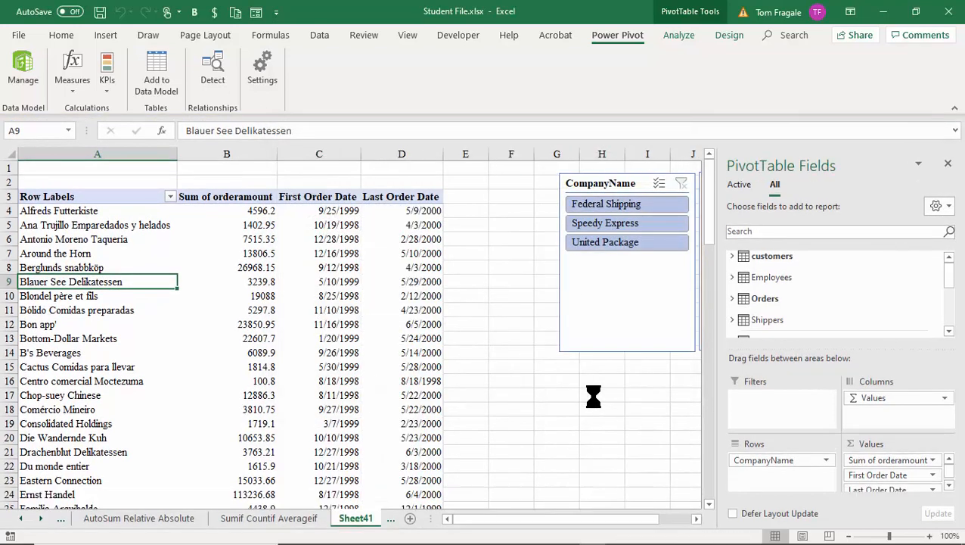
Step: Remove Sum of orderamount from the PivotTable's values
{"action": "left_click", "coordinate": [346, 241]}
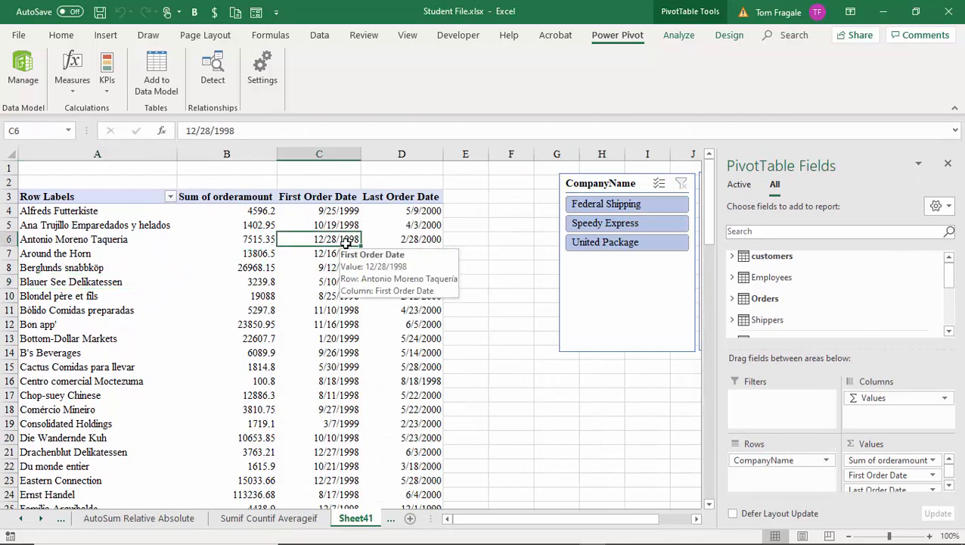
{"action": "left_click", "coordinate": [393, 212]}
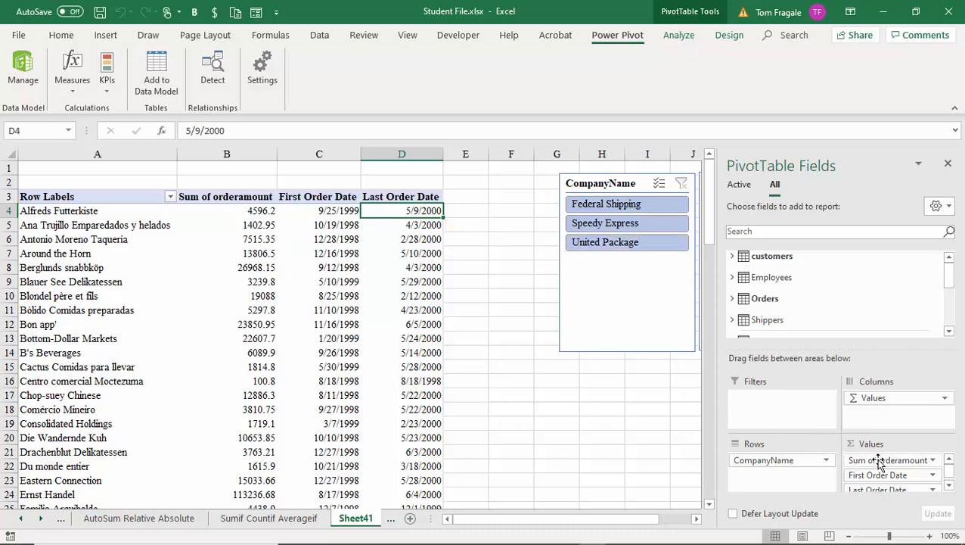
{"action": "left_click_drag", "start_coordinate": [889, 461], "coordinate": [824, 288]}
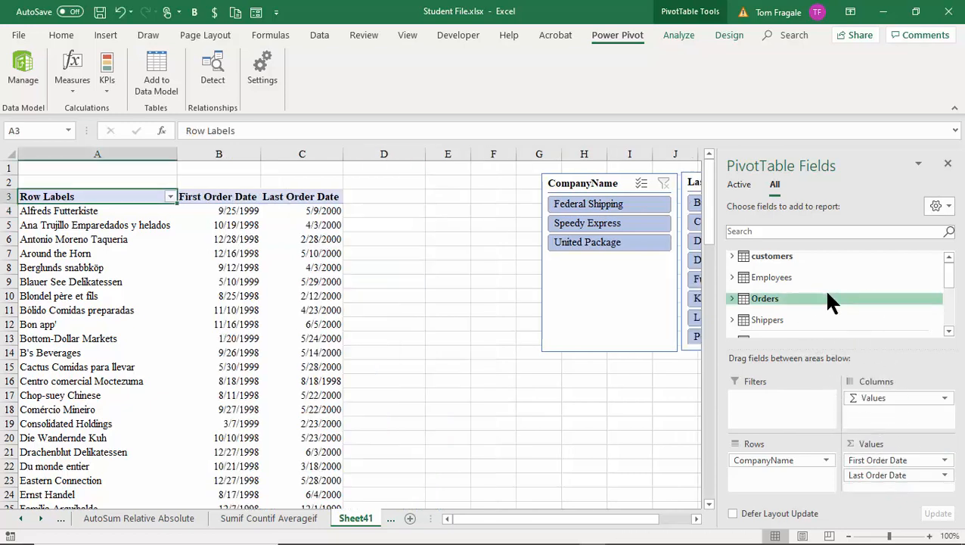
Step: Start another new measure in the Orders table and name it New Sum
{"action": "left_click", "coordinate": [302, 231]}
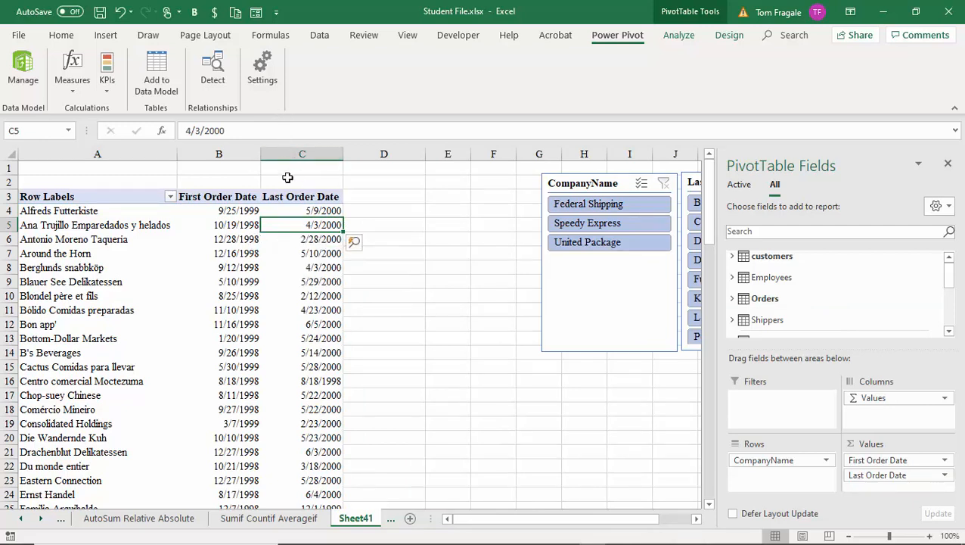
{"action": "left_click", "coordinate": [69, 84]}
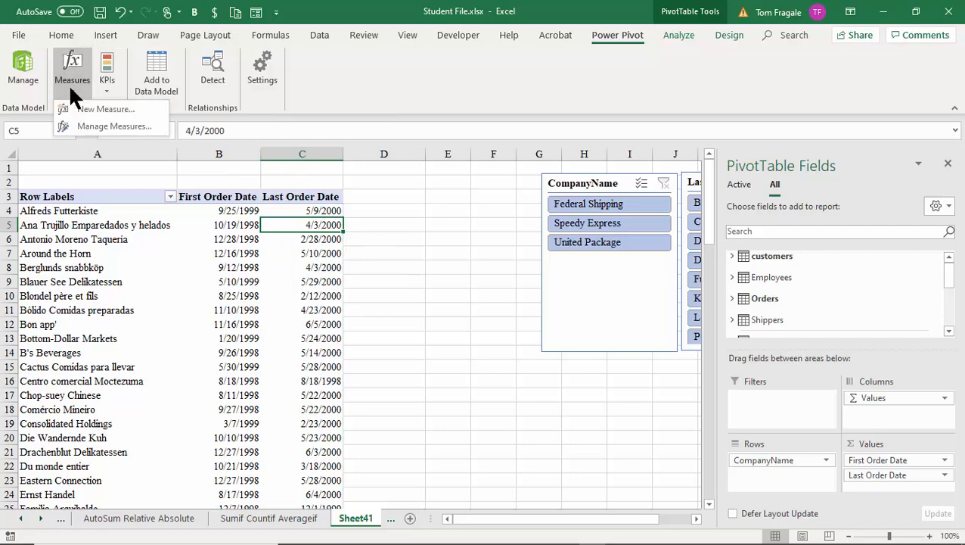
{"action": "left_click", "coordinate": [93, 109]}
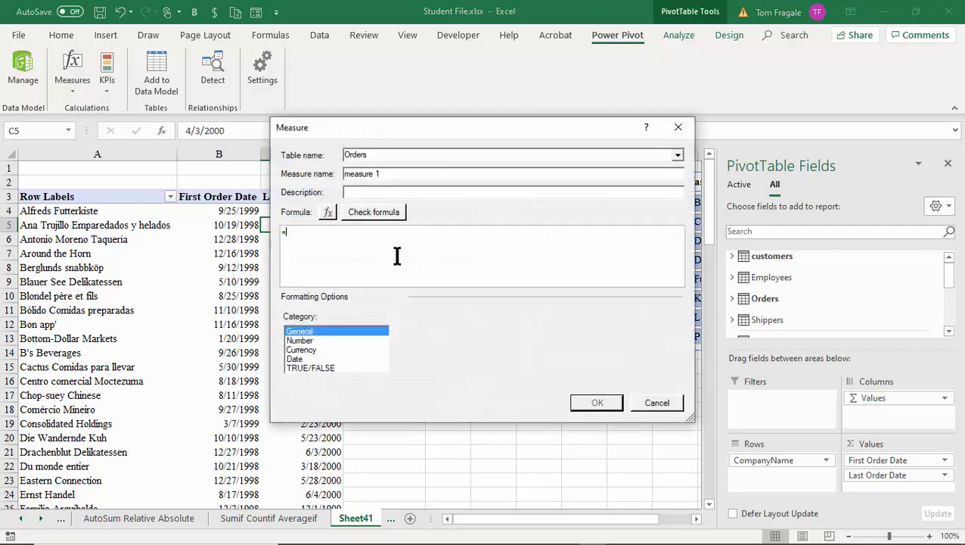
{"action": "left_click_drag", "start_coordinate": [390, 176], "coordinate": [330, 167]}
{"action": "type", "text": "New Sum"}
Step: Give the New Sum measure the formula =sum(Orders[orderamount]) and save it with the Currency format in $ with 0 decimal places
{"action": "left_click", "coordinate": [309, 231]}
{"action": "type", "text": "sum("}
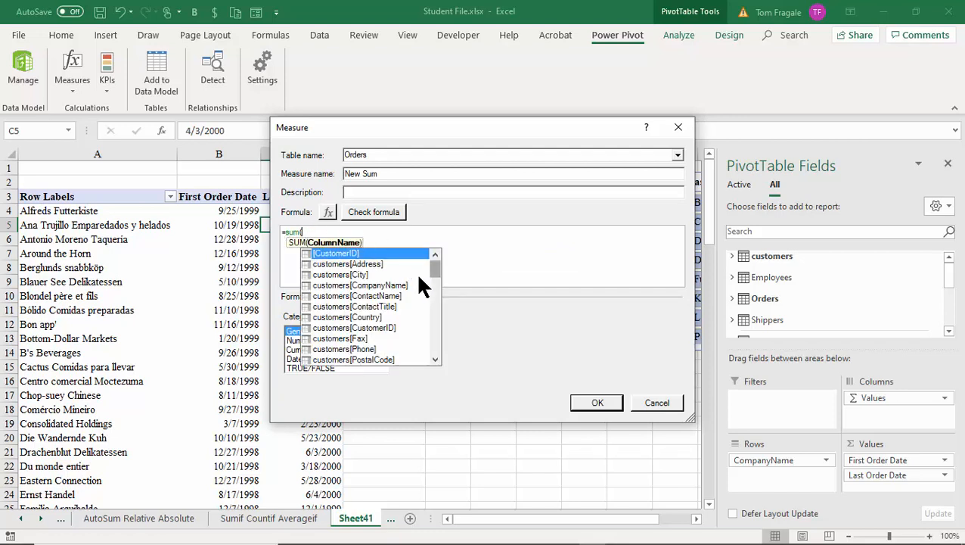
{"action": "type", "text": "o"}
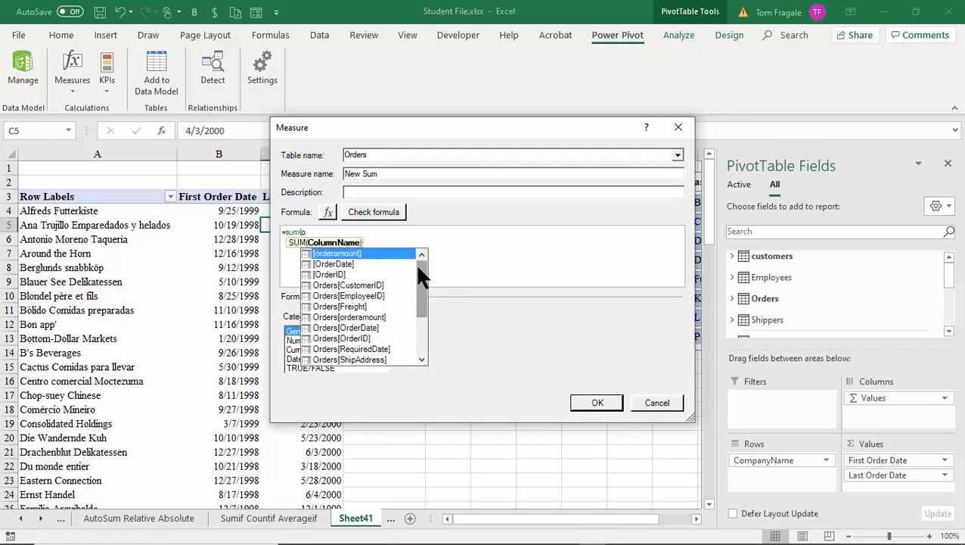
{"action": "double_click", "coordinate": [369, 316]}
{"action": "type", "text": ")"}
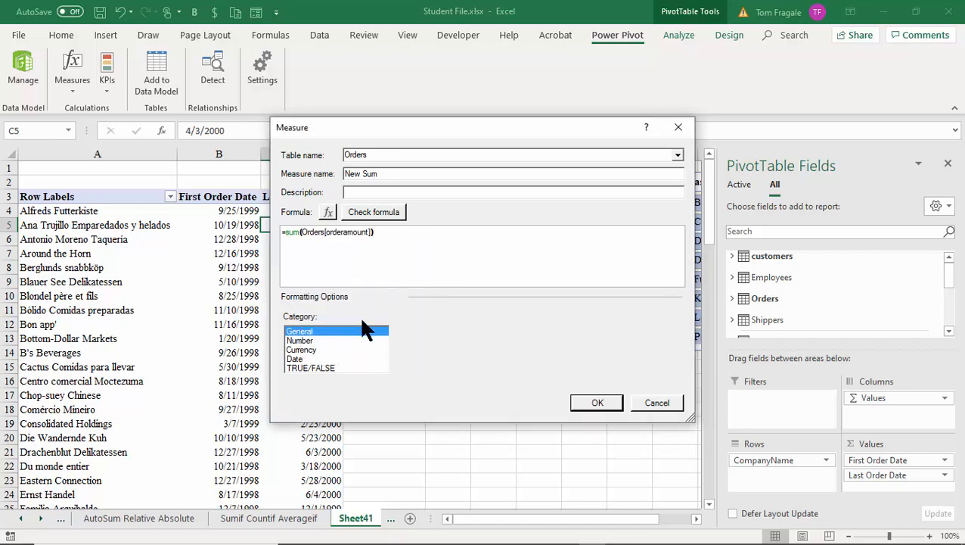
{"action": "left_click", "coordinate": [296, 350]}
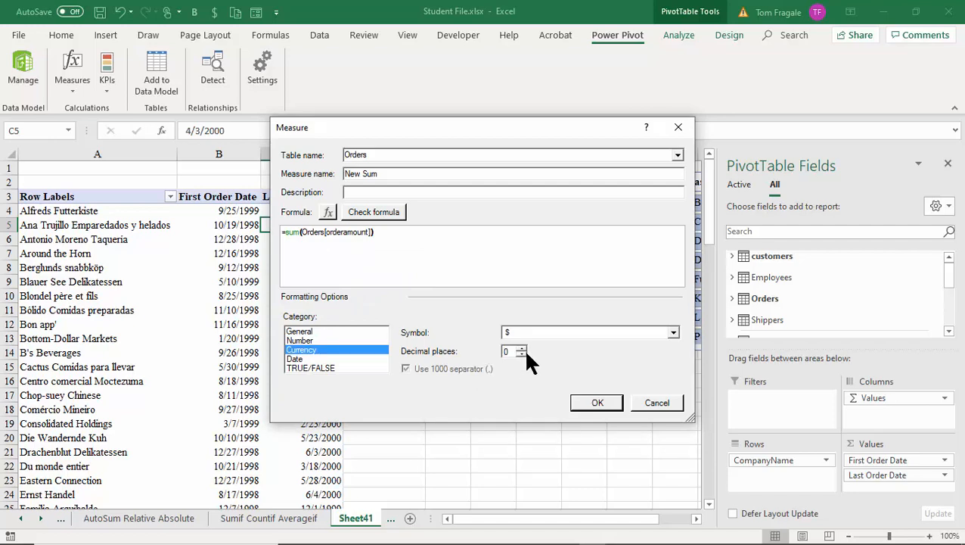
{"action": "left_click", "coordinate": [598, 402]}
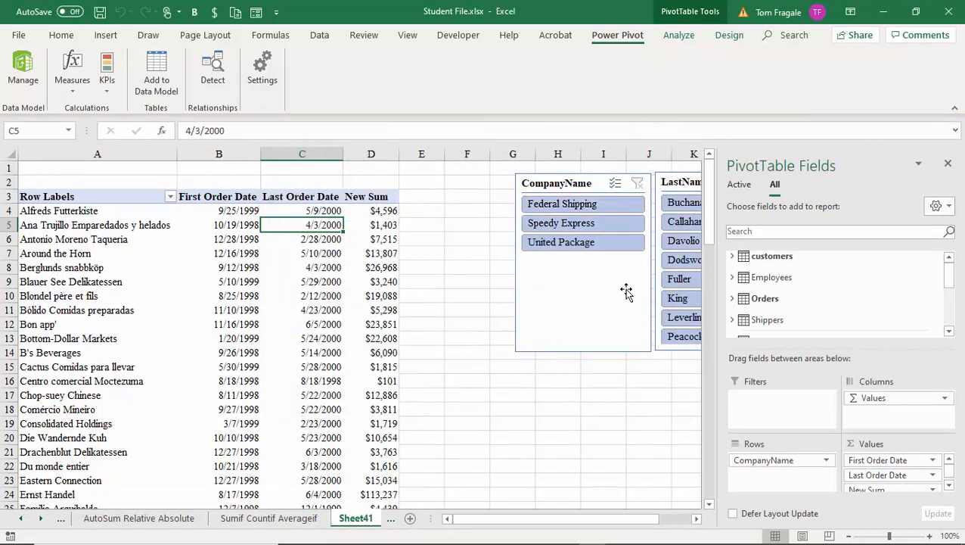
Step: Start a new KPI with New Sum as its base field and move the dialog clear of the PivotTable data
{"action": "left_click", "coordinate": [372, 225]}
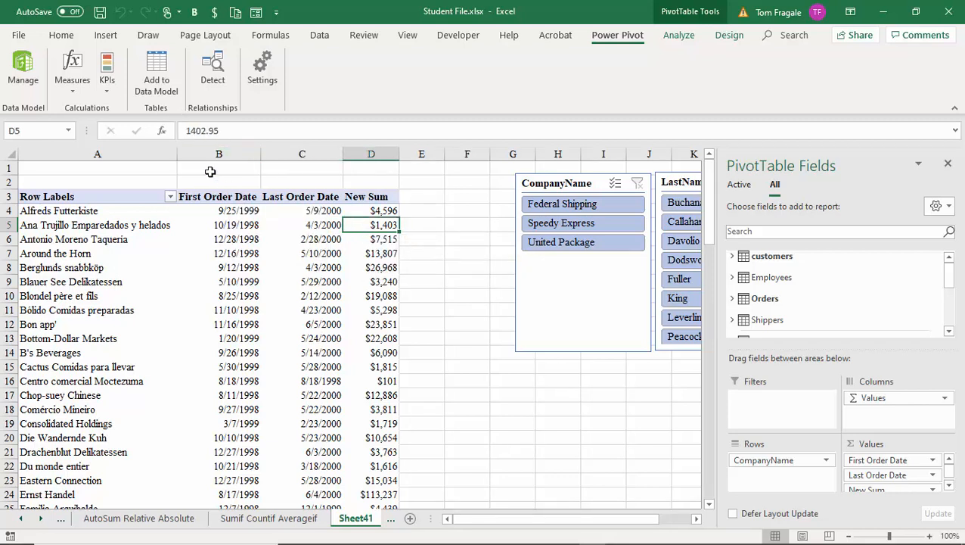
{"action": "left_click", "coordinate": [108, 87]}
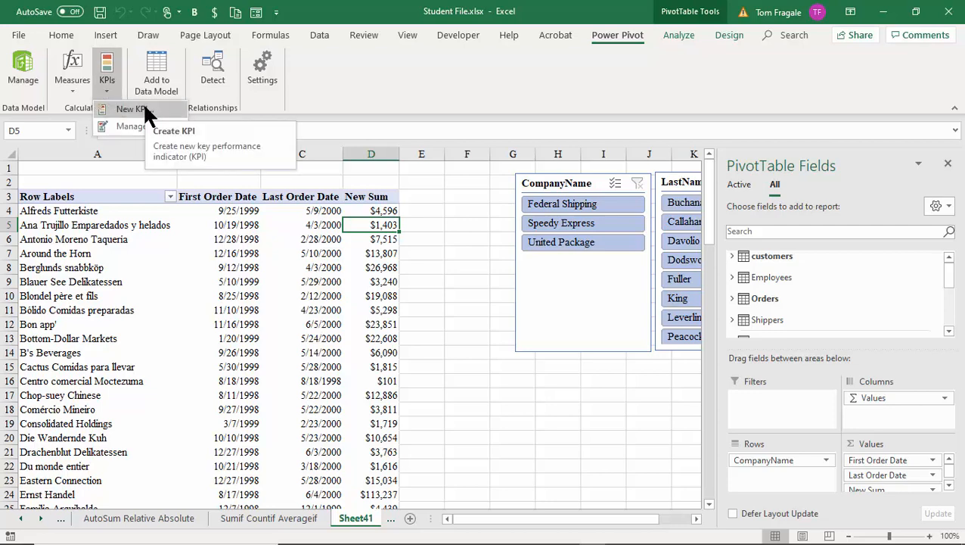
{"action": "left_click", "coordinate": [133, 109]}
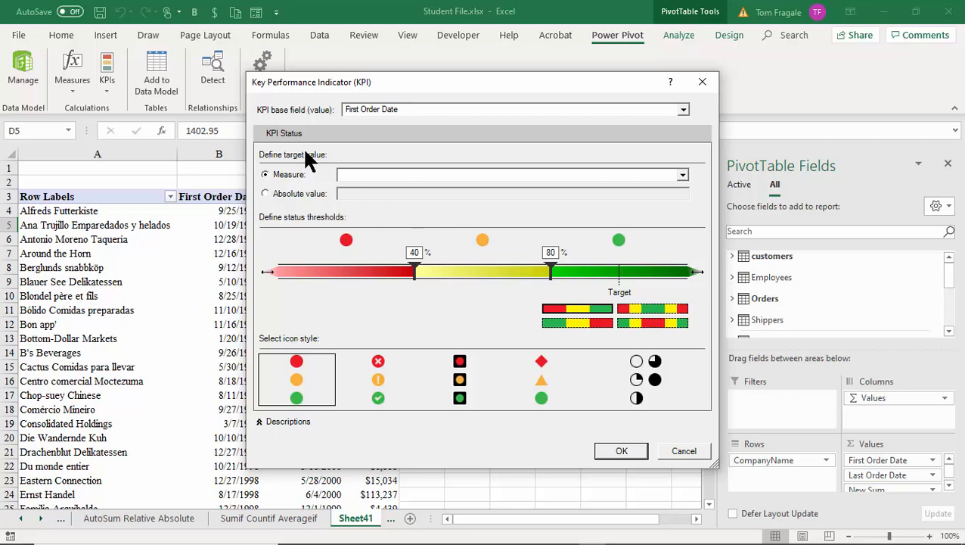
{"action": "left_click", "coordinate": [683, 110]}
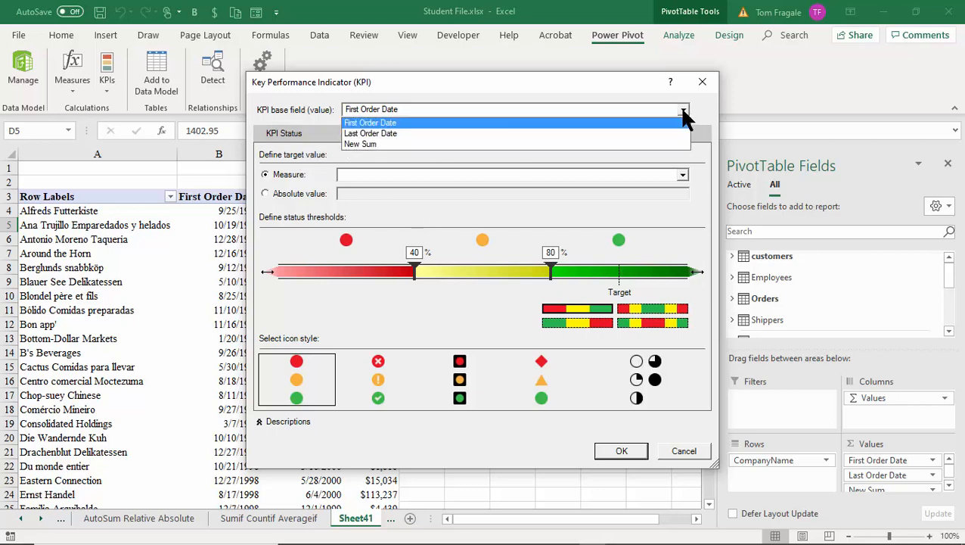
{"action": "left_click", "coordinate": [378, 144]}
{"action": "left_click_drag", "start_coordinate": [367, 84], "coordinate": [568, 91]}
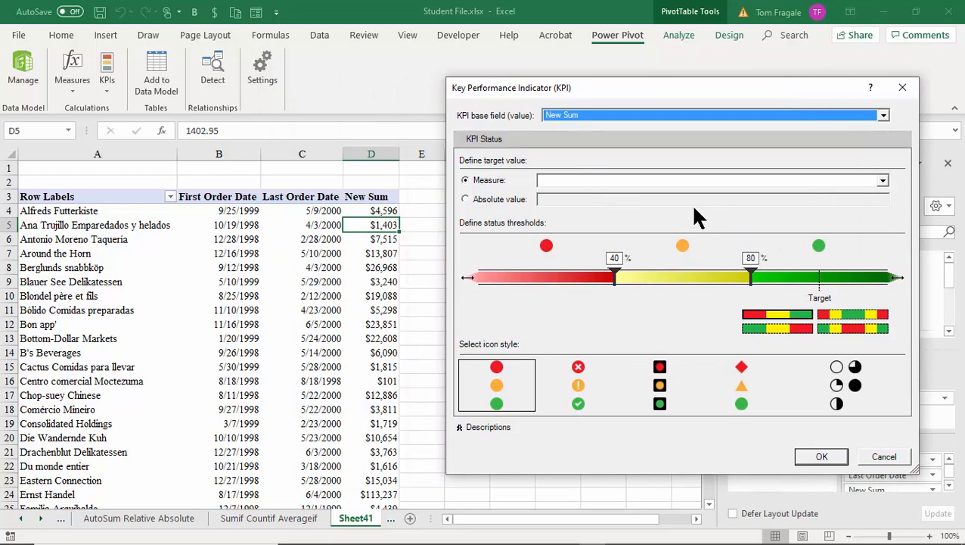
Step: Define the KPI's target as an absolute value of 15000
{"action": "left_click", "coordinate": [474, 199]}
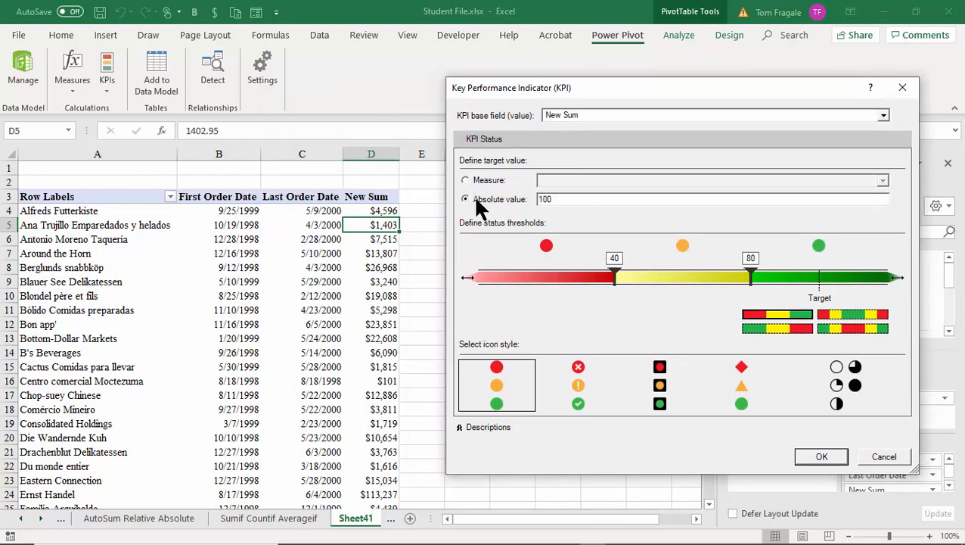
{"action": "left_click_drag", "start_coordinate": [586, 199], "coordinate": [527, 204]}
{"action": "type", "text": "15000"}
{"action": "key", "text": "Tab"}
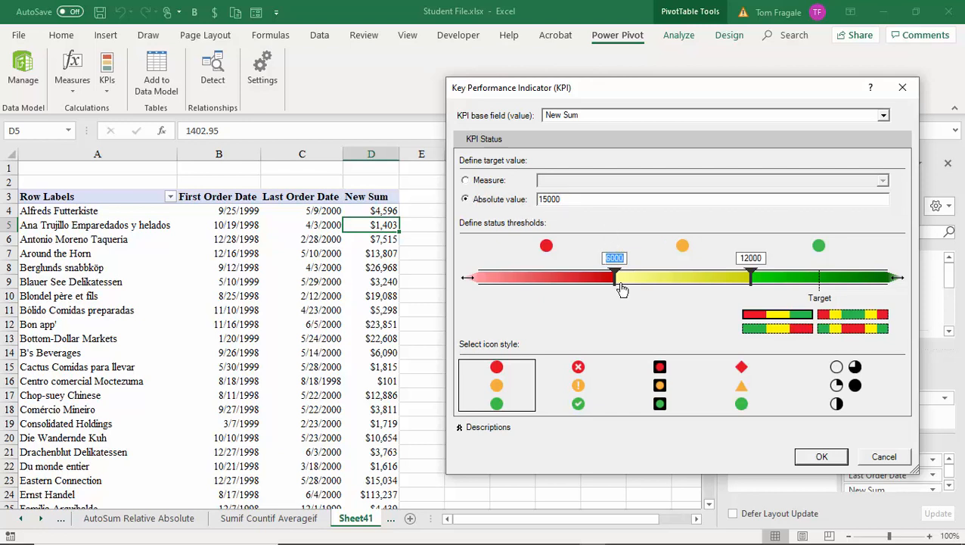
Step: Set the New Sum KPI's status thresholds to 5000 and 15000 and create the KPI
{"action": "left_click_drag", "start_coordinate": [614, 275], "coordinate": [596, 277]}
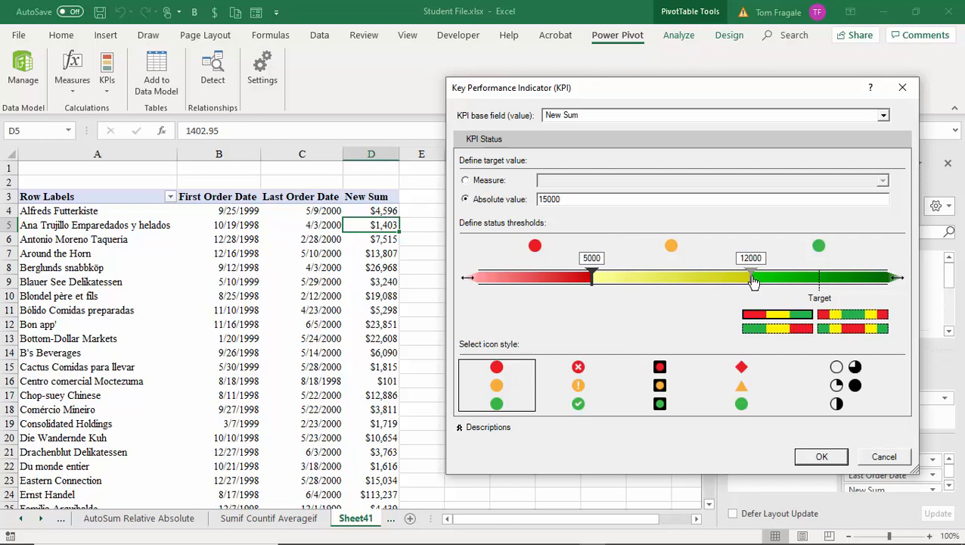
{"action": "left_click_drag", "start_coordinate": [754, 280], "coordinate": [821, 278]}
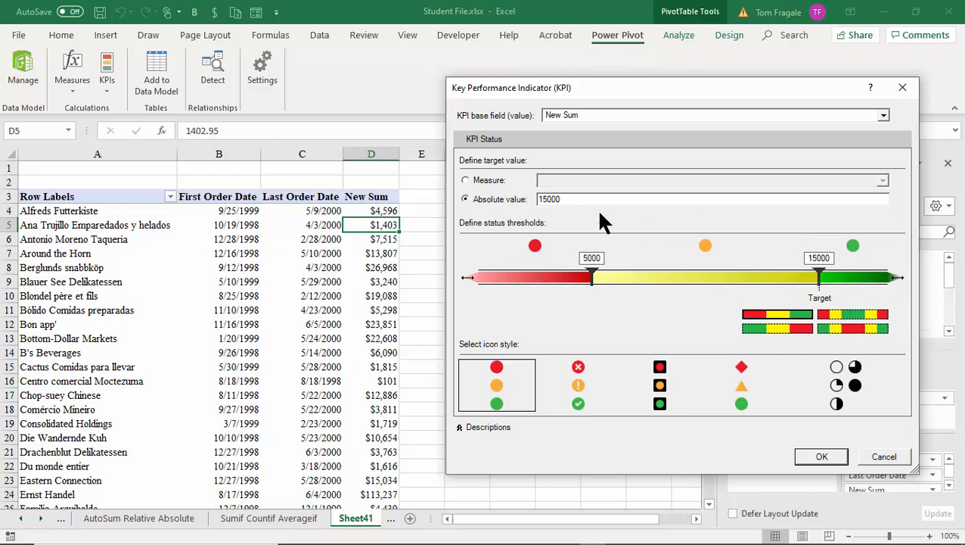
{"action": "left_click", "coordinate": [821, 457]}
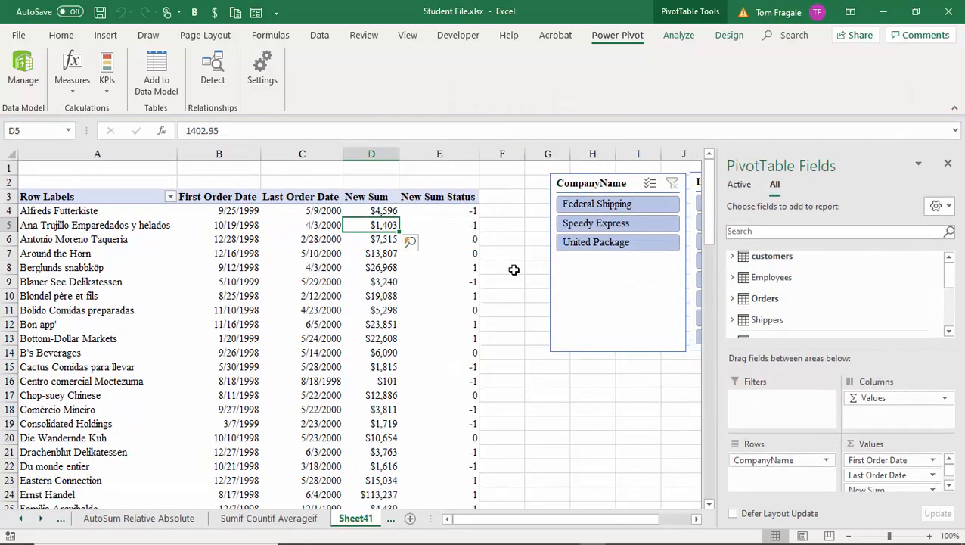
Step: Expand the New Sum KPI in the Orders table, then remove its Status field from the PivotTable and add it back
{"action": "left_click", "coordinate": [950, 333]}
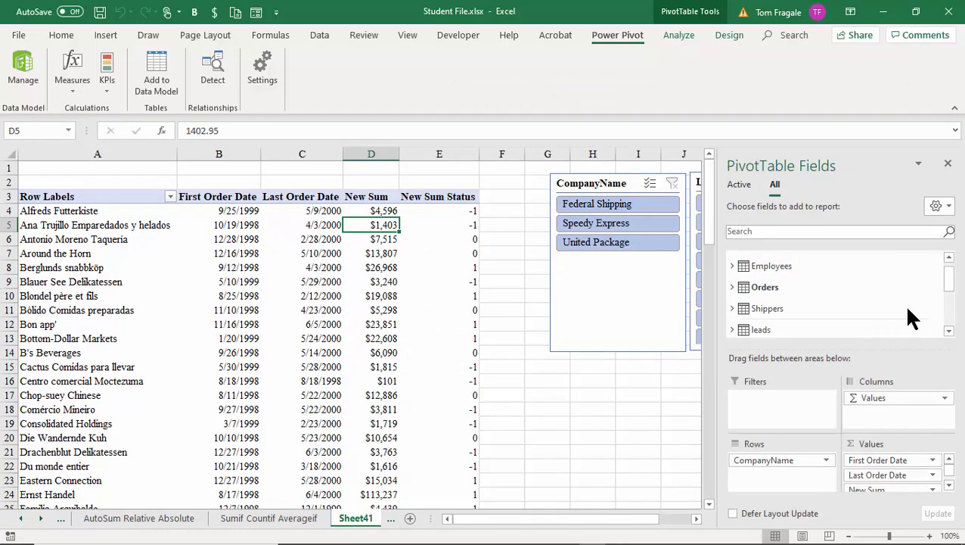
{"action": "left_click", "coordinate": [732, 286]}
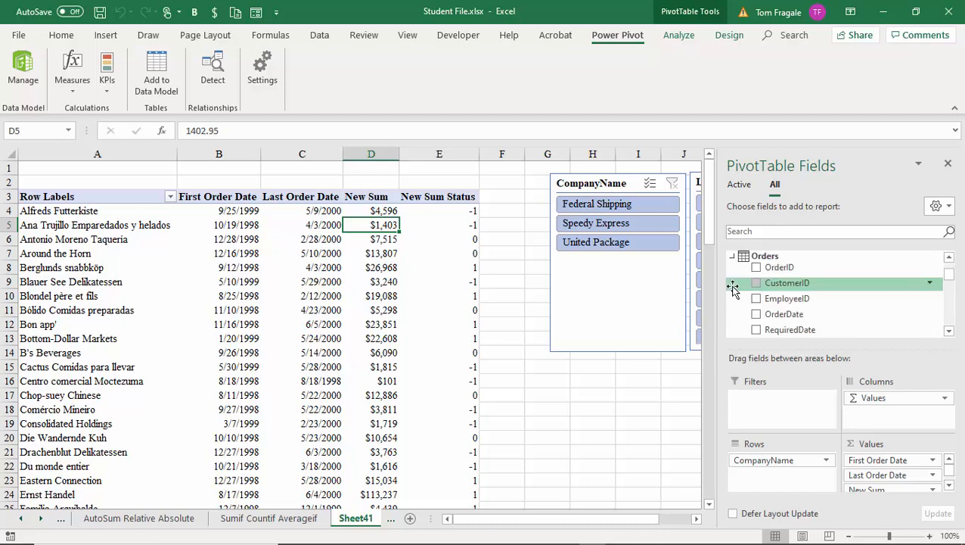
{"action": "left_click", "coordinate": [951, 333]}
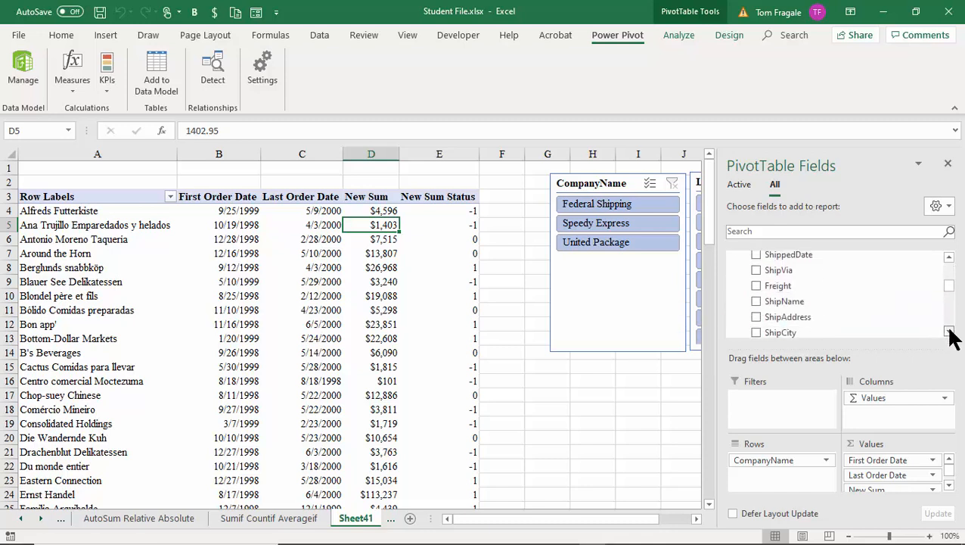
{"action": "left_click_drag", "start_coordinate": [951, 333], "coordinate": [950, 333]}
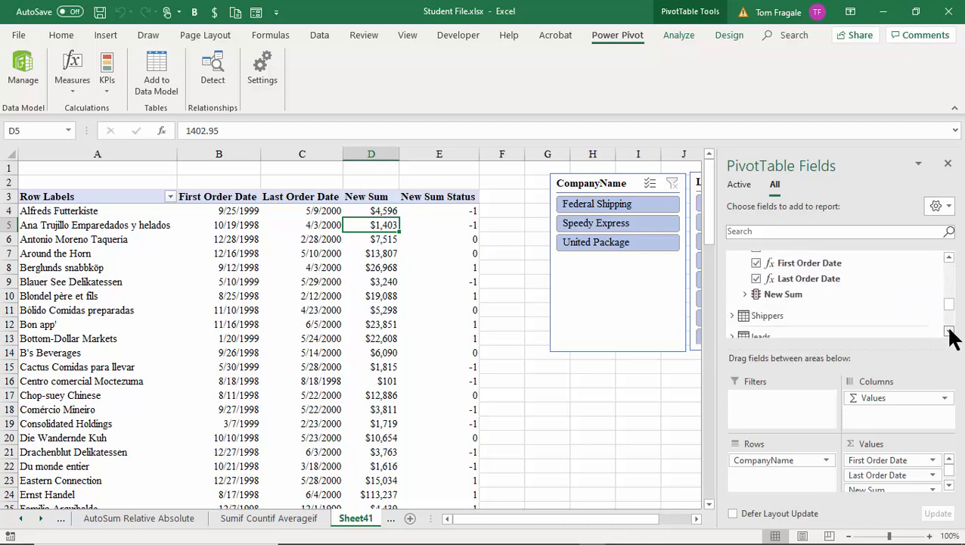
{"action": "left_click", "coordinate": [745, 295]}
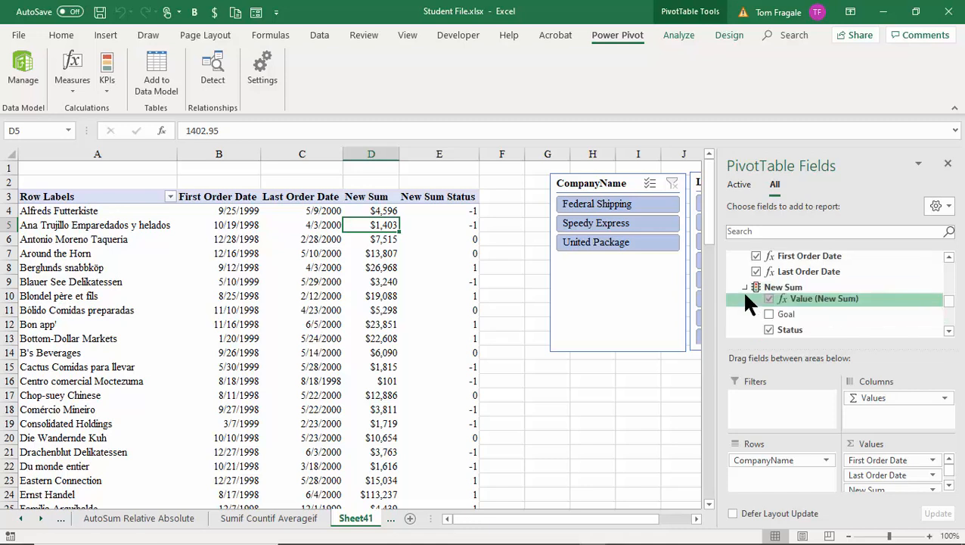
{"action": "left_click", "coordinate": [769, 330]}
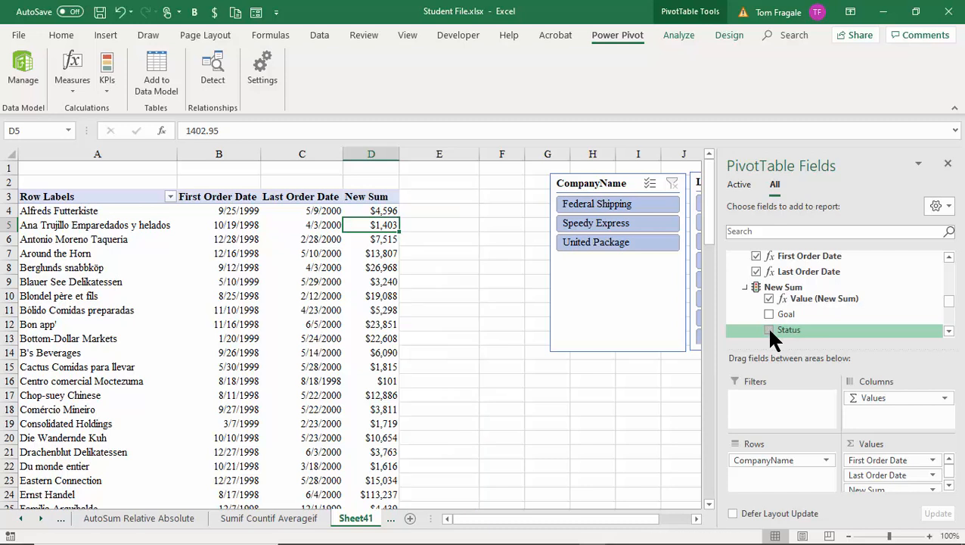
{"action": "left_click", "coordinate": [768, 331]}
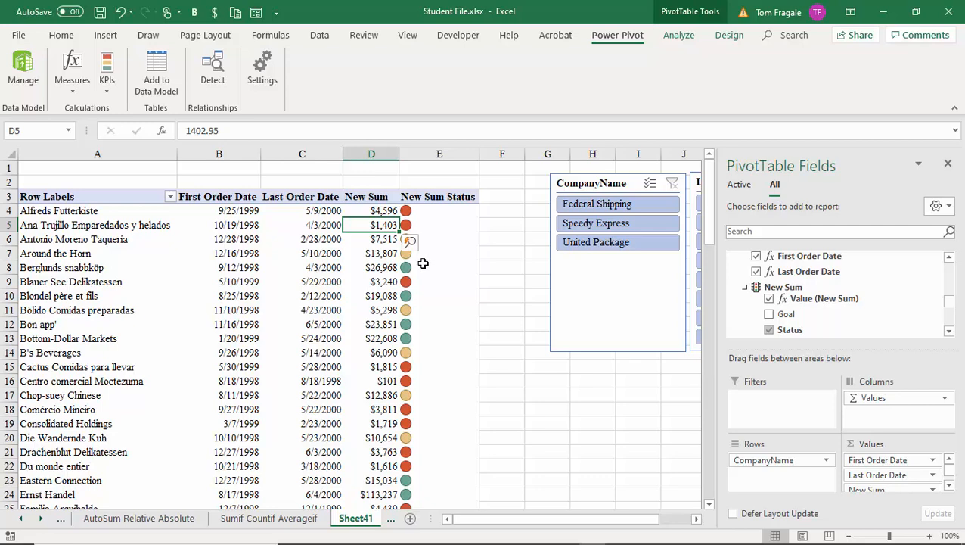
Step: Move the LastName and CompanyName slicers farther away from the PivotTable to free the columns beside it
{"action": "left_click", "coordinate": [508, 199]}
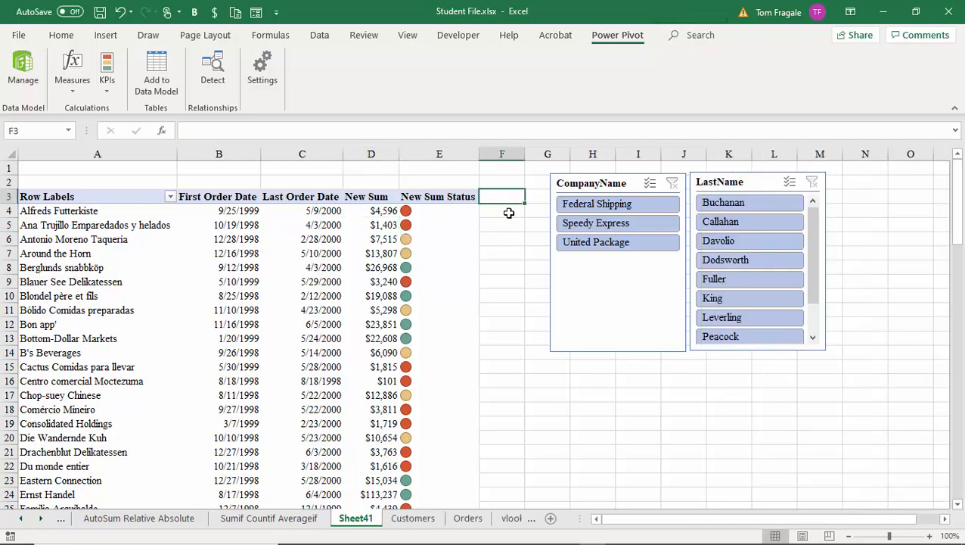
{"action": "left_click_drag", "start_coordinate": [729, 176], "coordinate": [846, 171]}
{"action": "left_click_drag", "start_coordinate": [582, 187], "coordinate": [678, 184]}
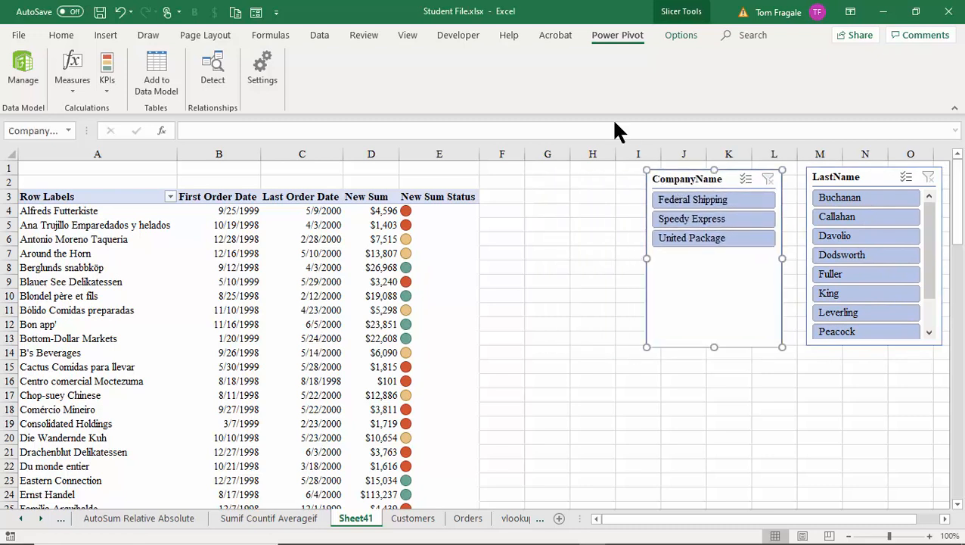
Step: Start a new measure in the Orders table and name it New Count
{"action": "left_click", "coordinate": [74, 87]}
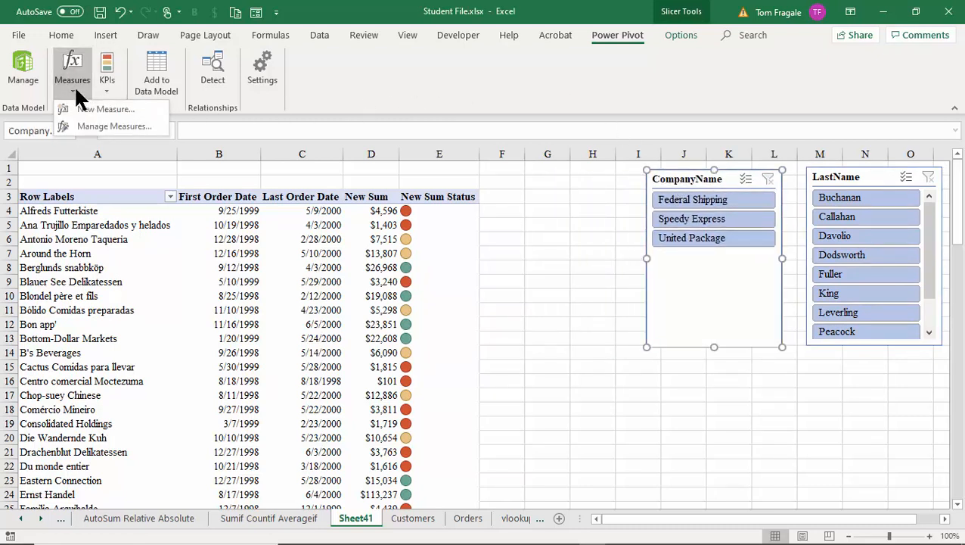
{"action": "left_click", "coordinate": [84, 107]}
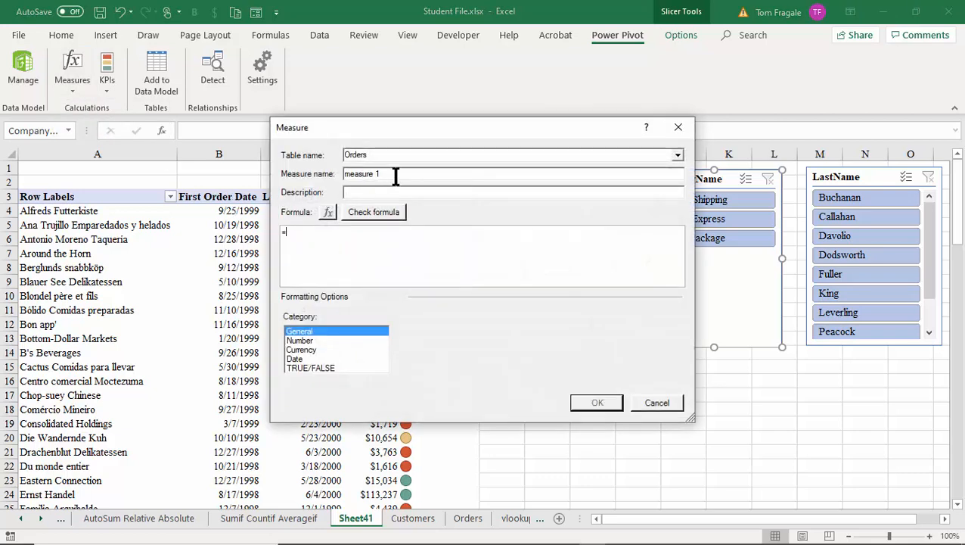
{"action": "left_click_drag", "start_coordinate": [395, 175], "coordinate": [254, 180]}
{"action": "type", "text": "New Count"}
Step: Give the New Count measure the formula =count(Orders[OrderID]) and save it with the Number format and 0 decimal places
{"action": "left_click", "coordinate": [316, 236]}
{"action": "type", "text": "count("}
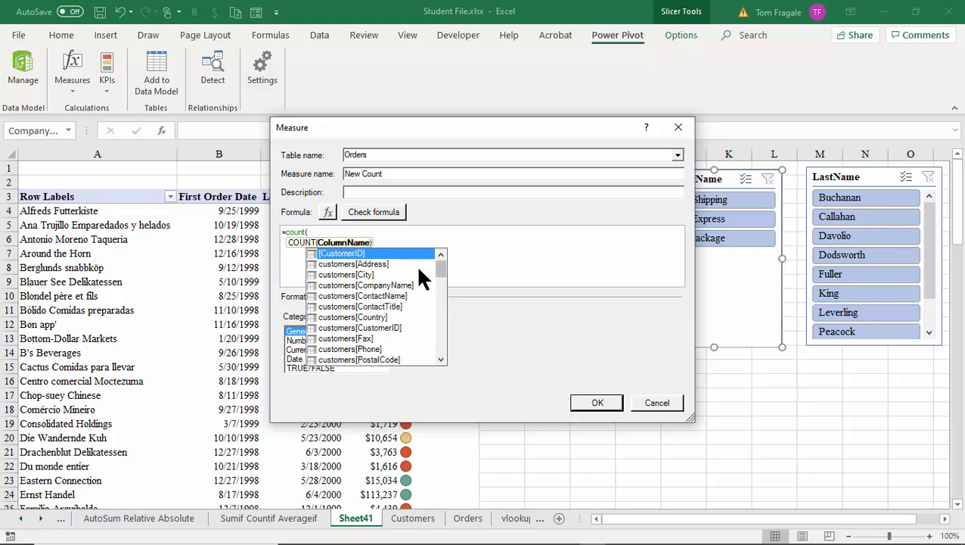
{"action": "left_click_drag", "start_coordinate": [442, 276], "coordinate": [443, 322]}
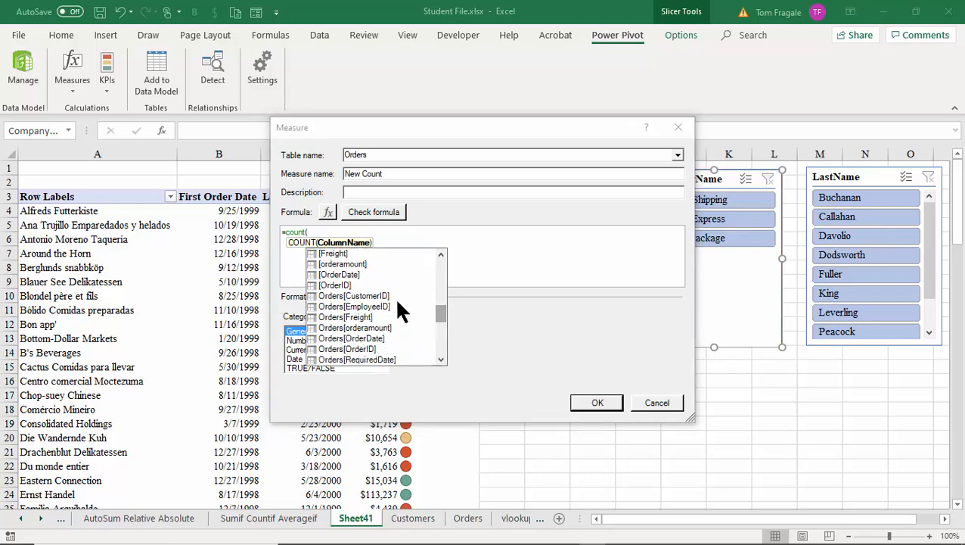
{"action": "double_click", "coordinate": [355, 348]}
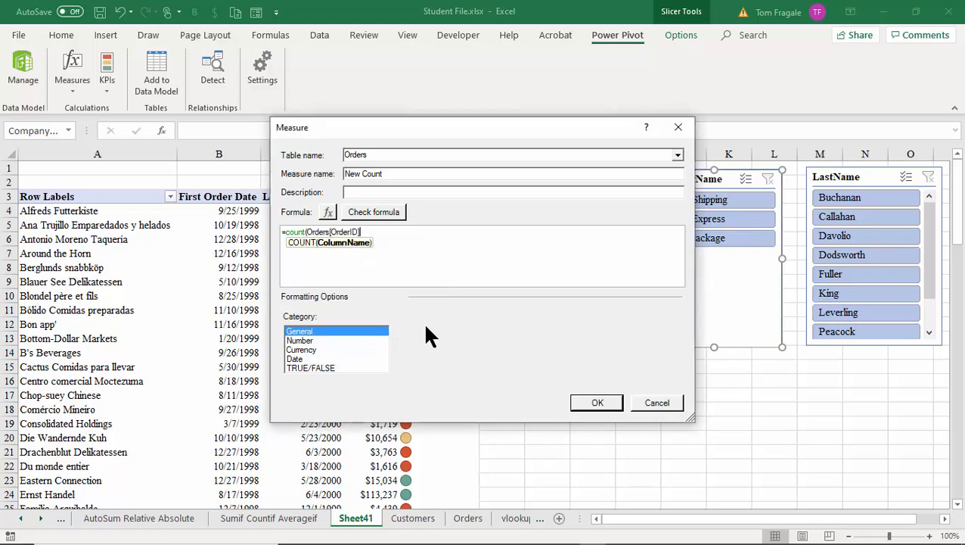
{"action": "type", "text": ")"}
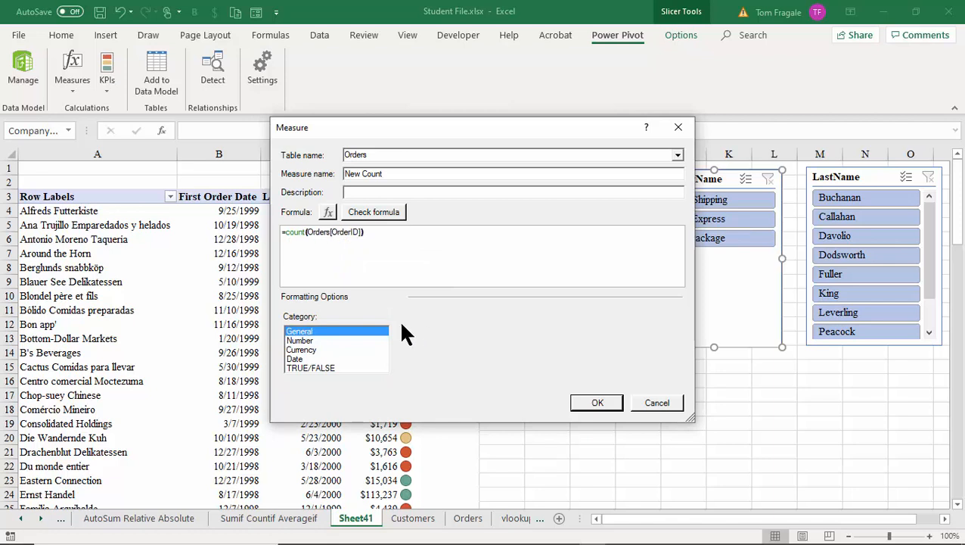
{"action": "left_click", "coordinate": [307, 340]}
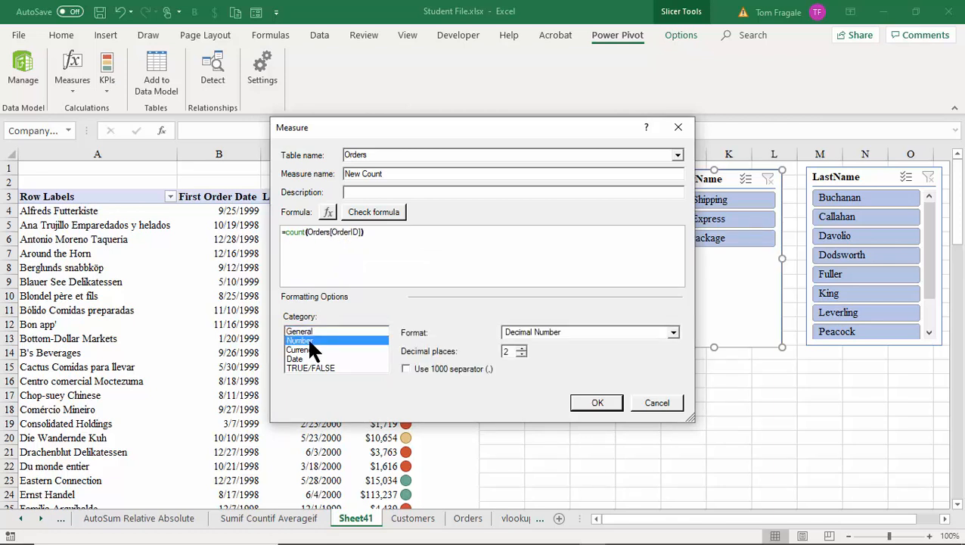
{"action": "left_click", "coordinate": [521, 354]}
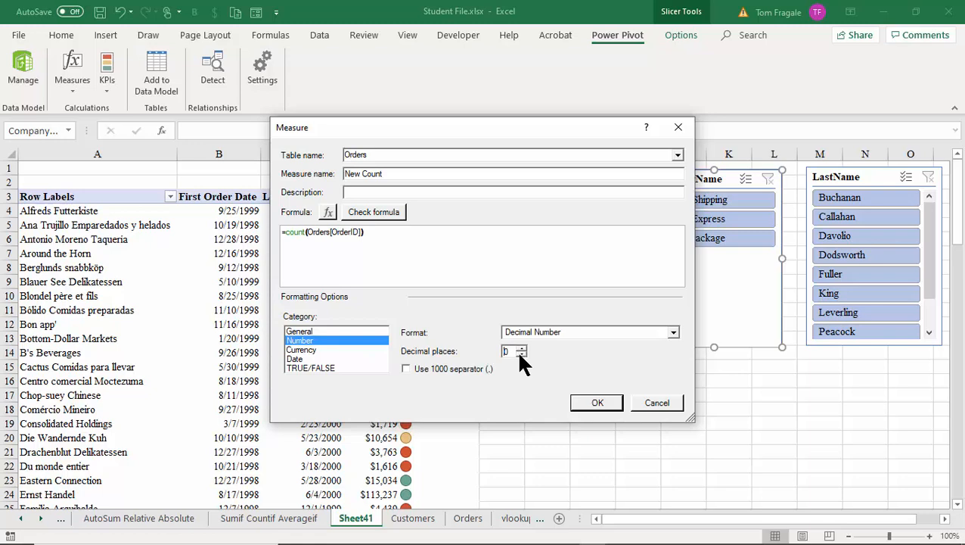
{"action": "left_click", "coordinate": [595, 399]}
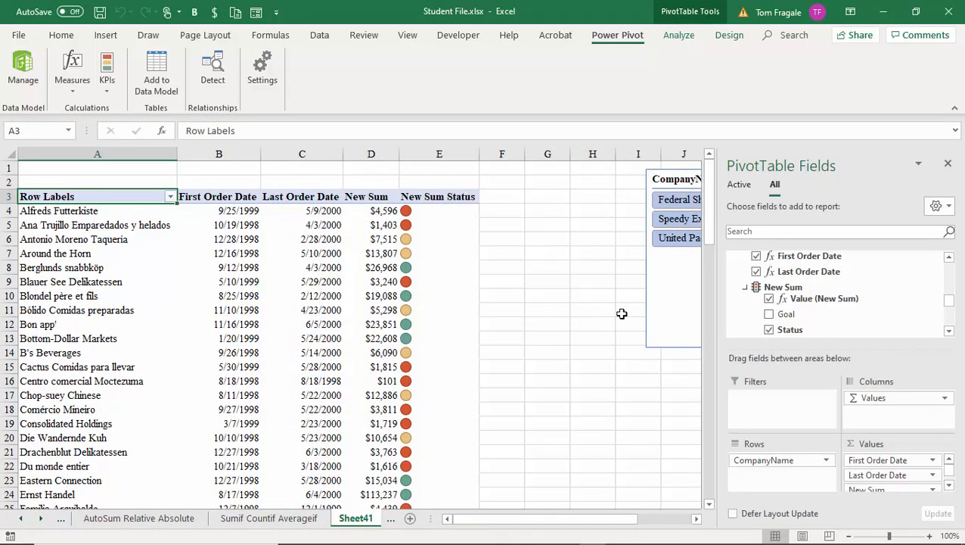
Step: Add the New Count measure from the Orders table to the PivotTable
{"action": "scroll", "coordinate": [951, 305], "scroll_direction": "down", "scroll_amount": 1}
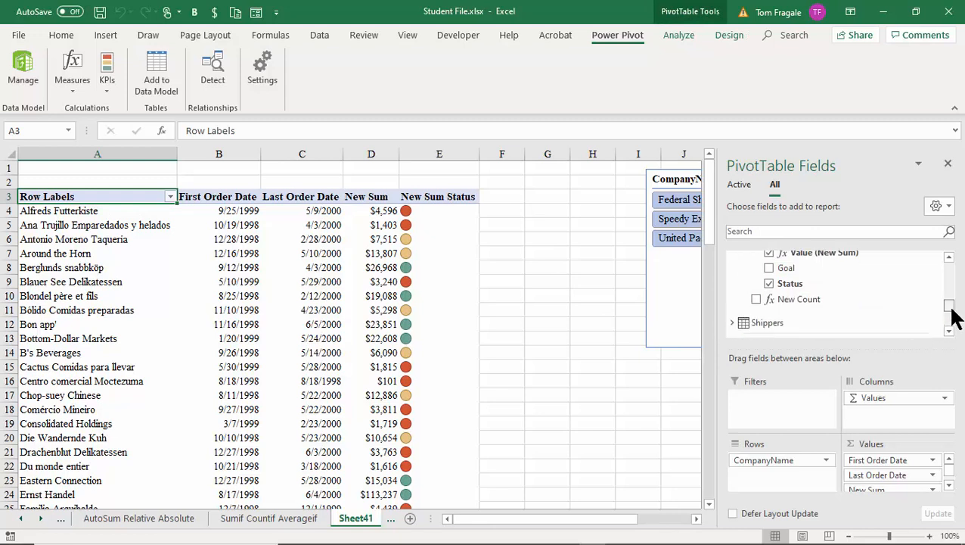
{"action": "scroll", "coordinate": [952, 310], "scroll_direction": "down", "scroll_amount": 1}
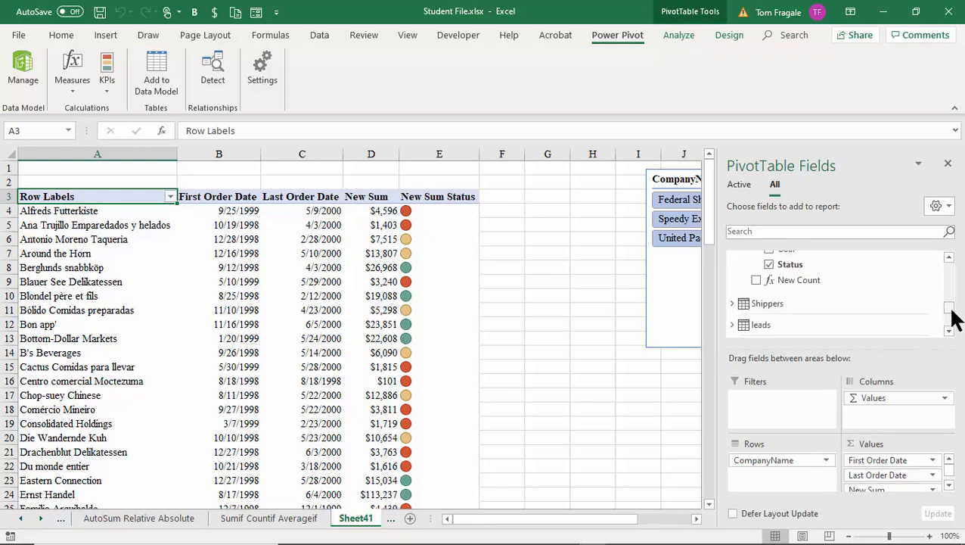
{"action": "left_click", "coordinate": [757, 280]}
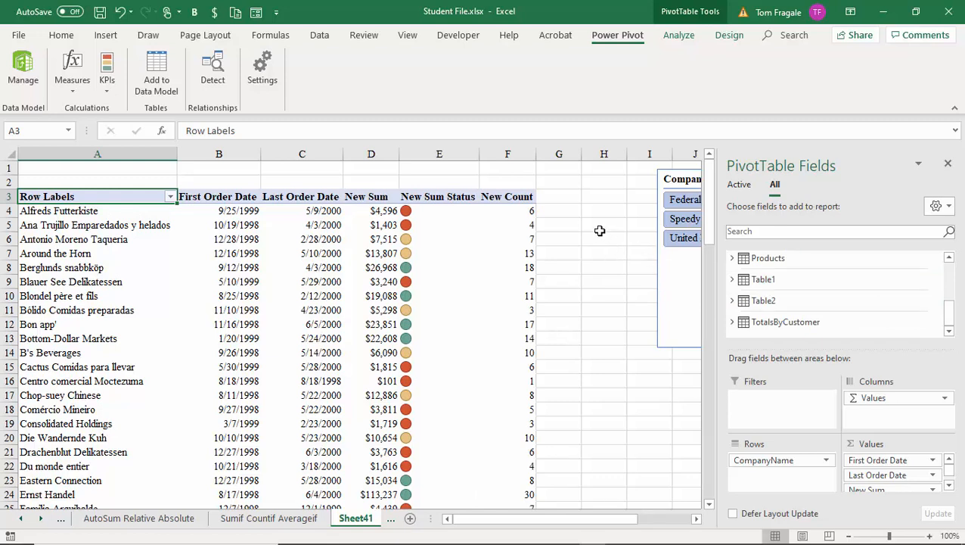
Step: Start a new KPI with New Count as its base field and shift the dialog slightly
{"action": "left_click", "coordinate": [107, 83]}
{"action": "left_click", "coordinate": [130, 109]}
{"action": "left_click", "coordinate": [683, 109]}
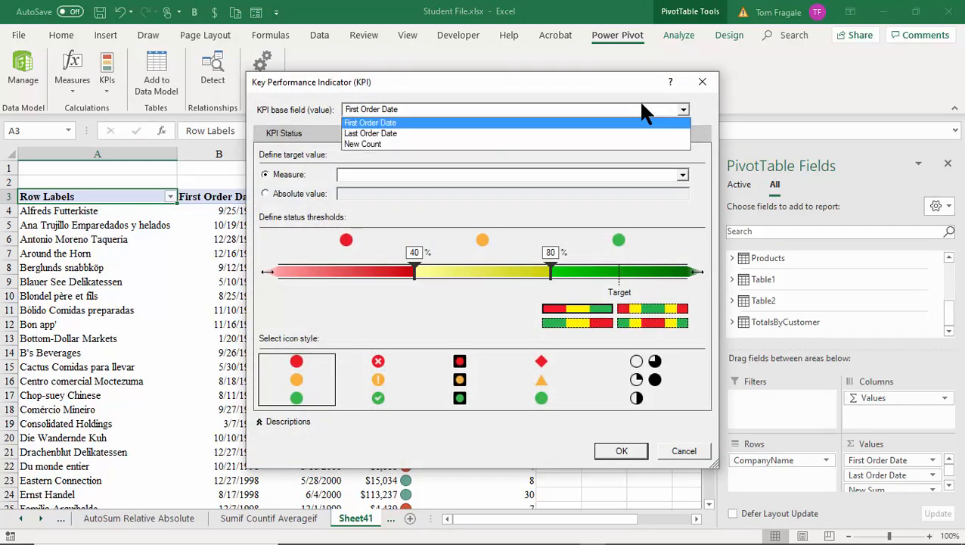
{"action": "left_click", "coordinate": [379, 144]}
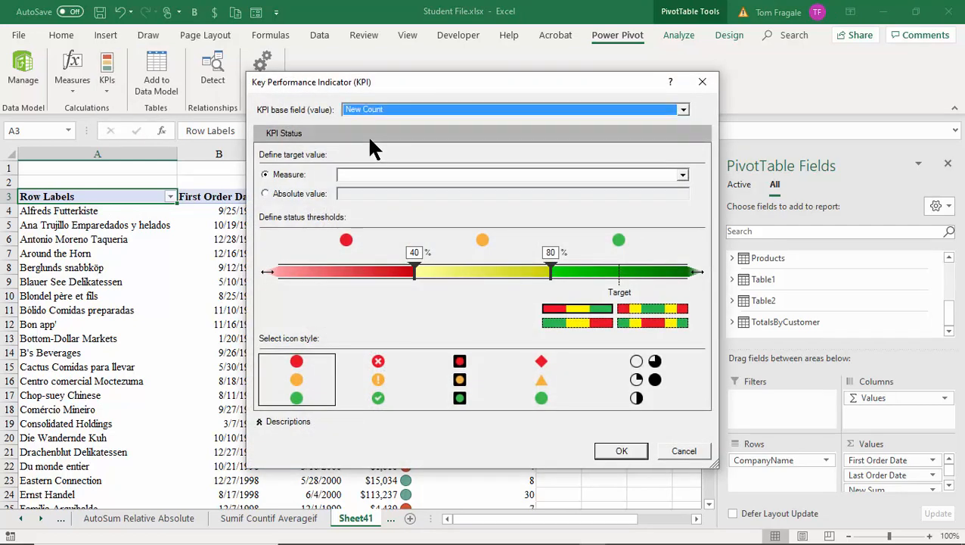
{"action": "left_click_drag", "start_coordinate": [404, 85], "coordinate": [356, 77]}
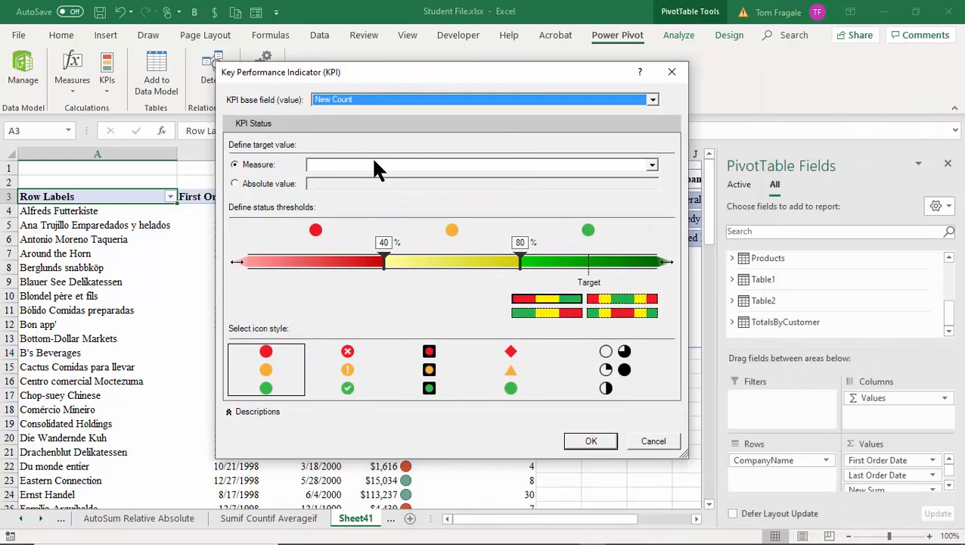
Step: Create the New Count KPI with an absolute target value of 20 and status thresholds of 10 and 20
{"action": "left_click", "coordinate": [248, 184]}
{"action": "type", "text": "100"}
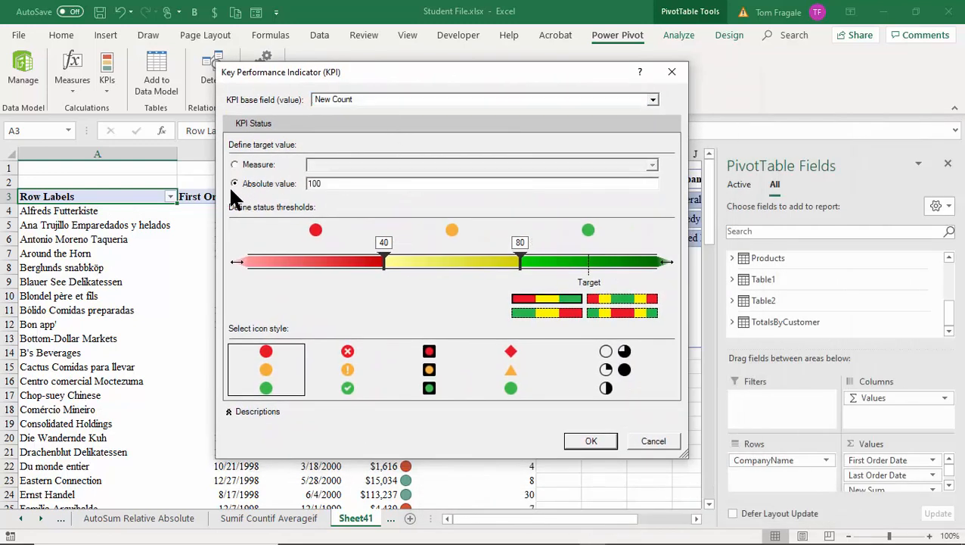
{"action": "double_click", "coordinate": [334, 184]}
{"action": "left_click_drag", "start_coordinate": [386, 261], "coordinate": [423, 263]}
{"action": "left_click_drag", "start_coordinate": [515, 258], "coordinate": [597, 266]}
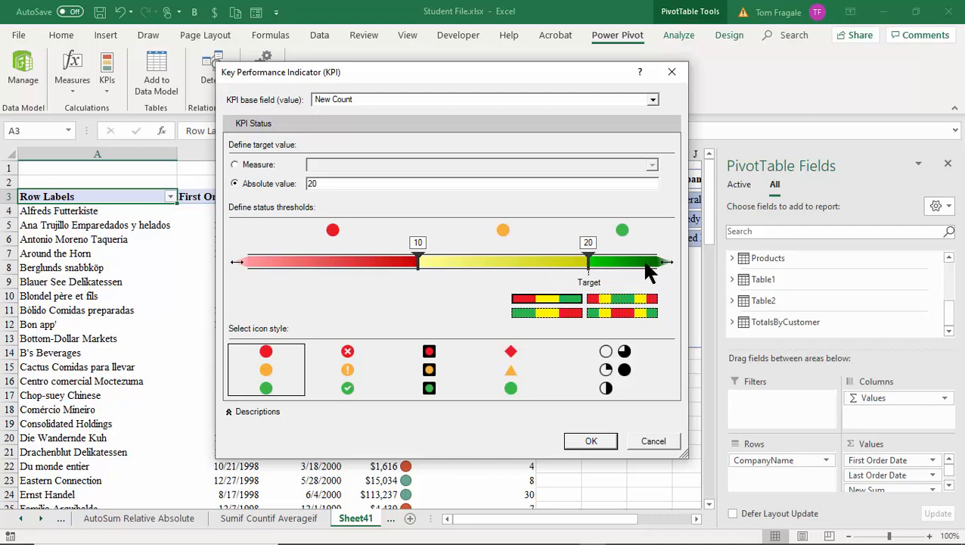
{"action": "left_click", "coordinate": [584, 438]}
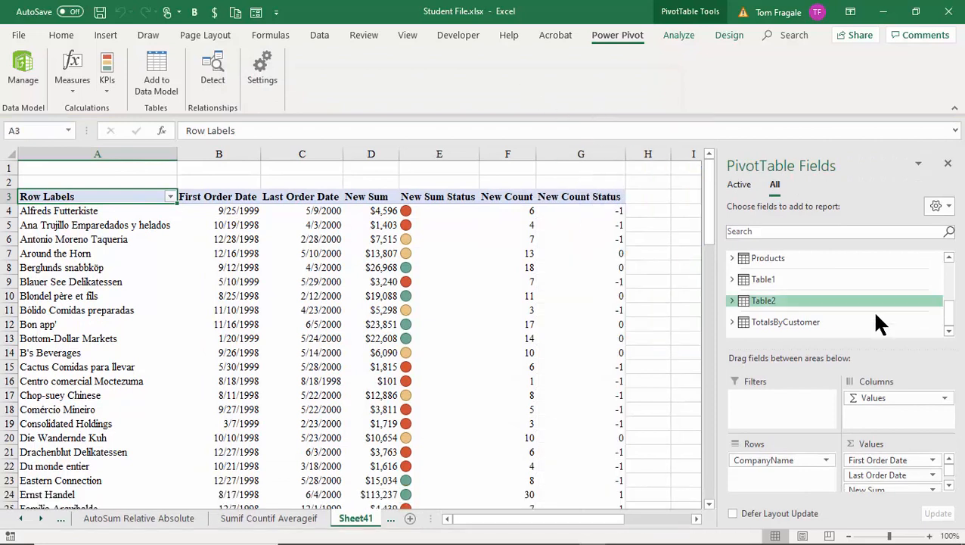
Step: Remove and re-add the Status field of the New Count KPI in the Orders table to display status icons
{"action": "left_click", "coordinate": [949, 258]}
{"action": "left_click", "coordinate": [950, 258]}
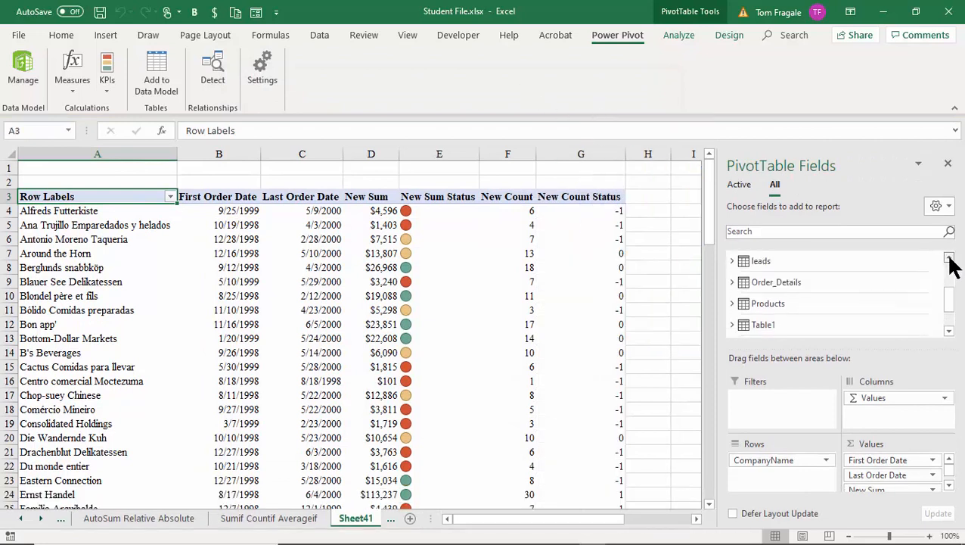
{"action": "left_click", "coordinate": [949, 258]}
{"action": "left_click", "coordinate": [949, 258]}
{"action": "left_click", "coordinate": [950, 258]}
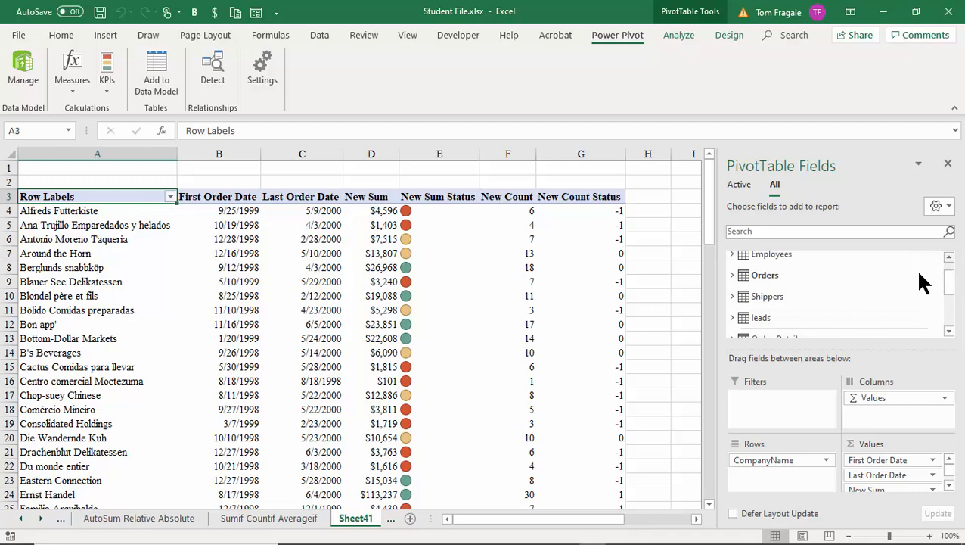
{"action": "left_click", "coordinate": [735, 275]}
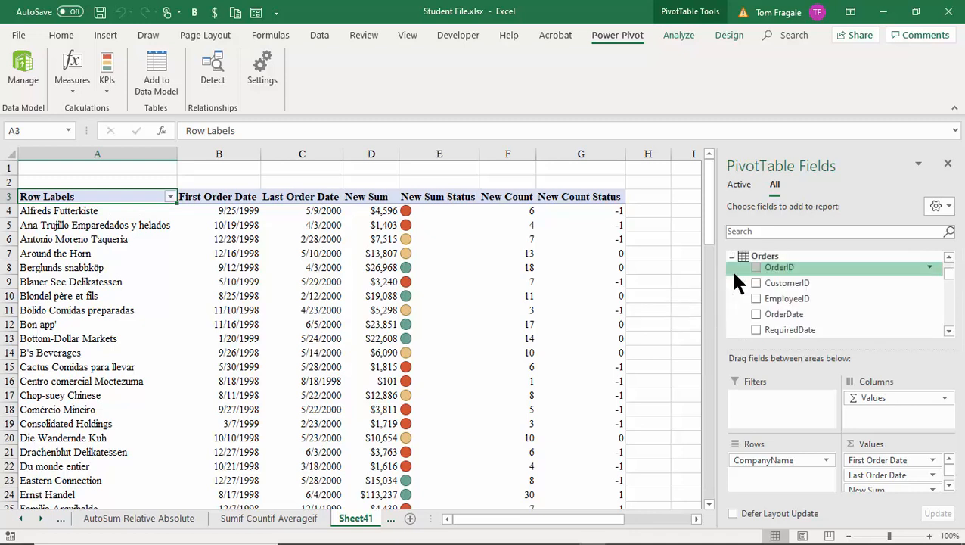
{"action": "left_click", "coordinate": [949, 331]}
{"action": "left_click", "coordinate": [950, 331]}
{"action": "left_click", "coordinate": [949, 330]}
{"action": "left_click", "coordinate": [950, 331]}
{"action": "left_click", "coordinate": [949, 330]}
{"action": "left_click", "coordinate": [950, 330]}
{"action": "left_click", "coordinate": [949, 331]}
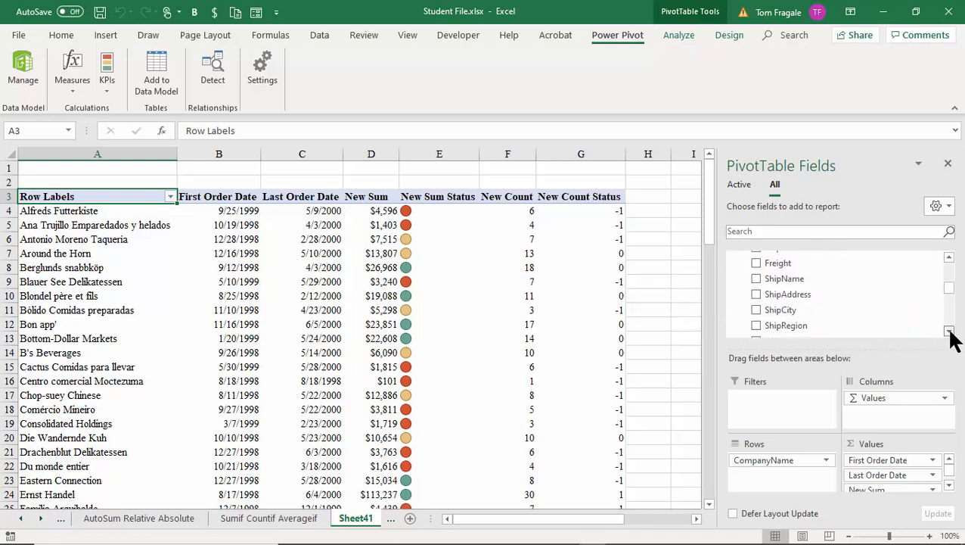
{"action": "left_click", "coordinate": [949, 330]}
{"action": "left_click", "coordinate": [950, 330]}
{"action": "left_click", "coordinate": [949, 331]}
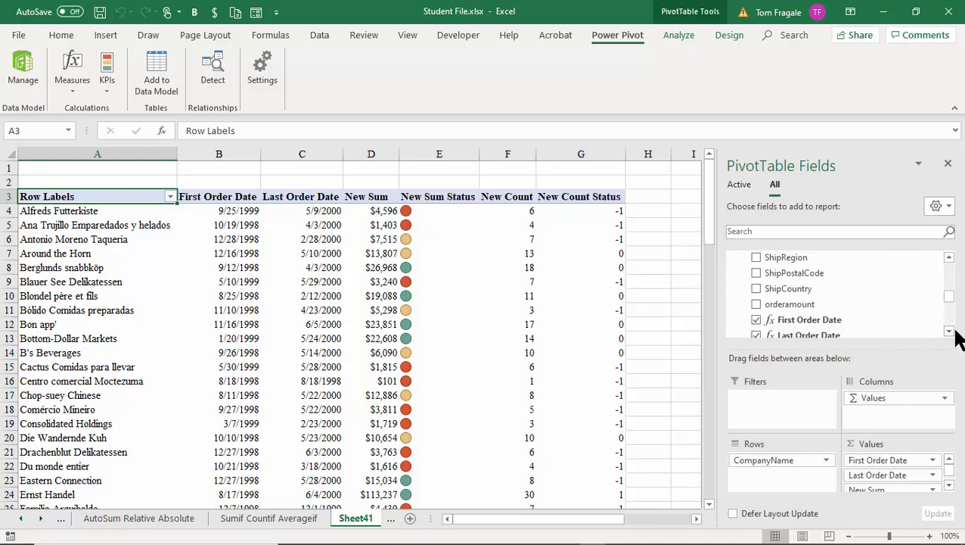
{"action": "left_click", "coordinate": [950, 330]}
{"action": "left_click", "coordinate": [949, 331]}
{"action": "left_click", "coordinate": [950, 330]}
{"action": "left_click", "coordinate": [949, 331]}
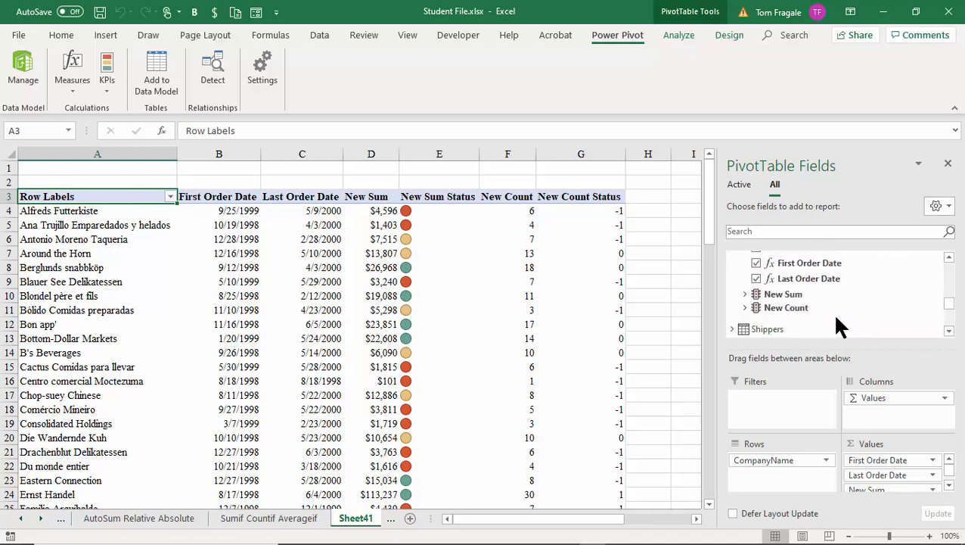
{"action": "left_click", "coordinate": [745, 307]}
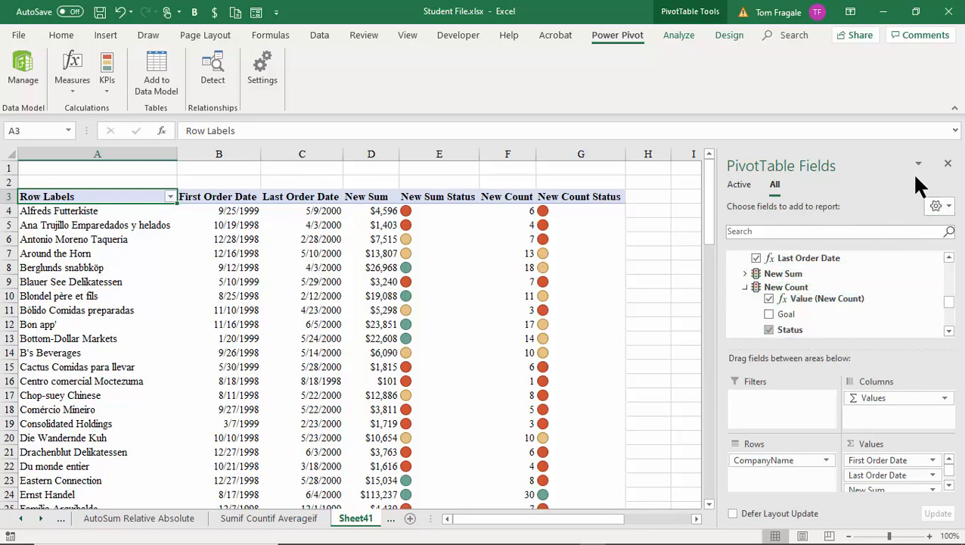
Step: Close the PivotTable field list and arrange the CompanyName and LastName slicers side by side next to the PivotTable
{"action": "left_click", "coordinate": [947, 163]}
{"action": "left_click_drag", "start_coordinate": [745, 181], "coordinate": [679, 190]}
{"action": "left_click_drag", "start_coordinate": [894, 181], "coordinate": [787, 190]}
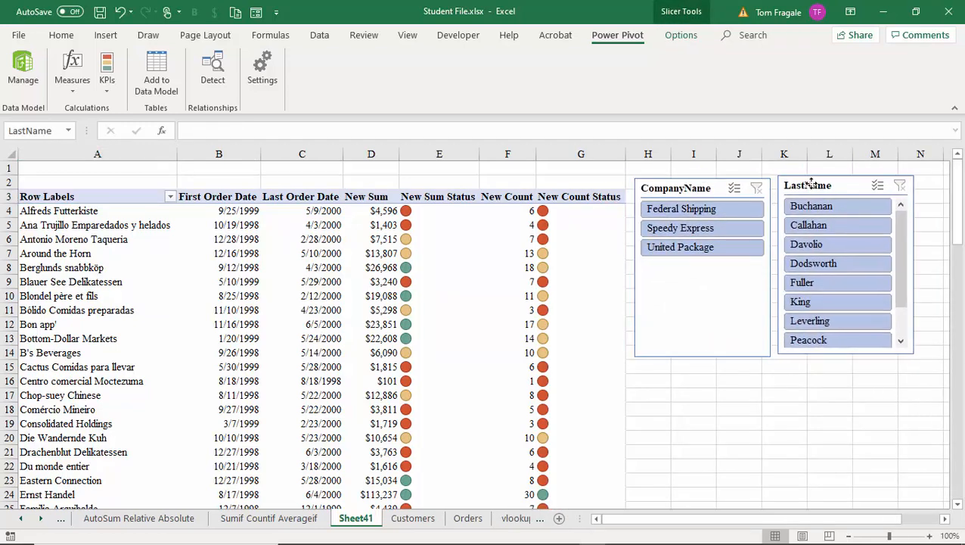
Step: Filter the PivotTable by different single last names combined with Speedy Express, United Package and Federal Shipping in turn
{"action": "left_click", "coordinate": [809, 243]}
{"action": "left_click", "coordinate": [674, 227]}
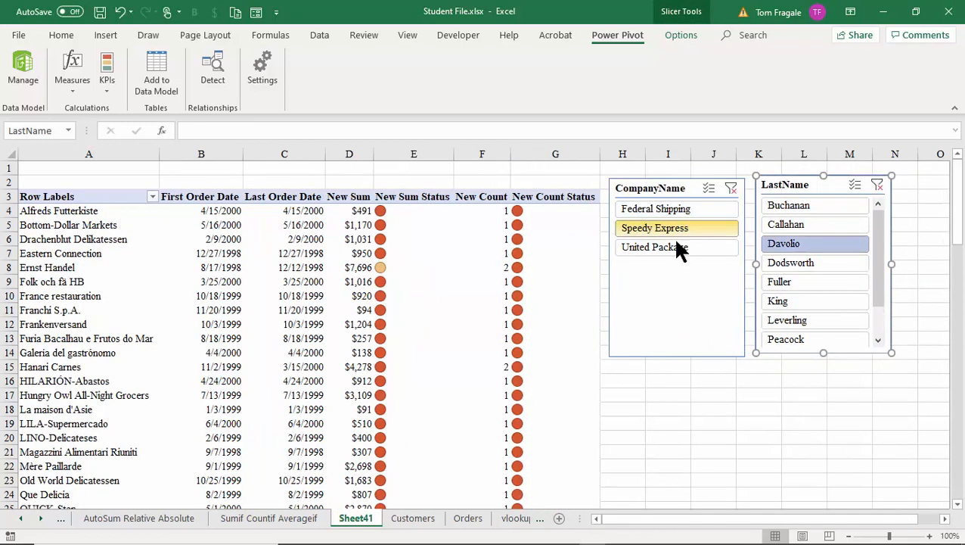
{"action": "left_click", "coordinate": [672, 247]}
{"action": "left_click", "coordinate": [781, 227]}
{"action": "left_click", "coordinate": [785, 203]}
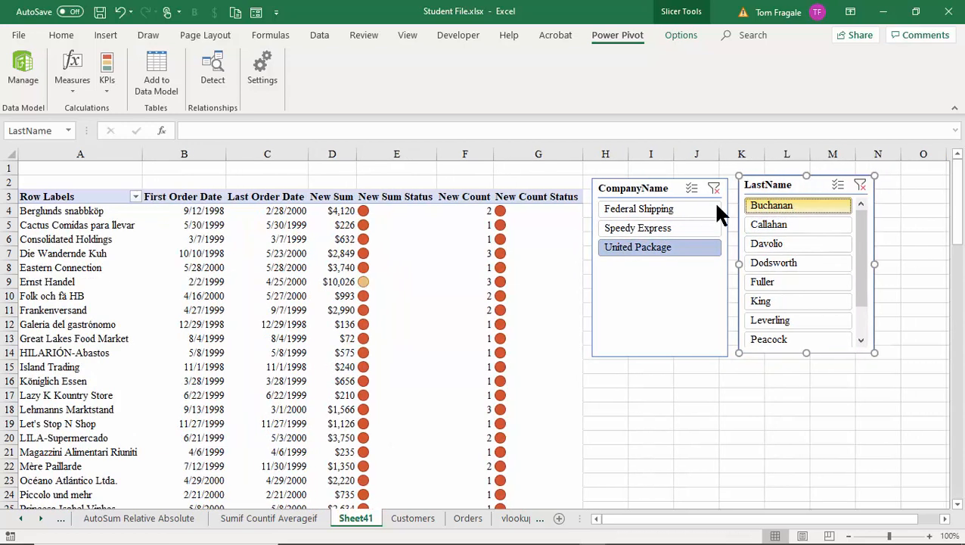
{"action": "left_click", "coordinate": [674, 209]}
{"action": "left_click", "coordinate": [784, 266]}
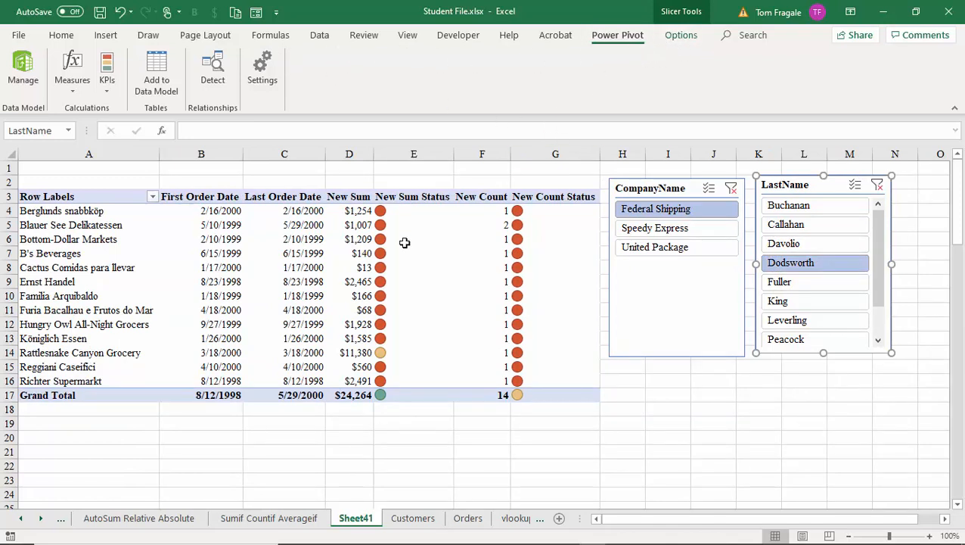
Step: Insert a timeline for the OrderDate field of the Orders table and place it below the two slicers
{"action": "left_click", "coordinate": [321, 279]}
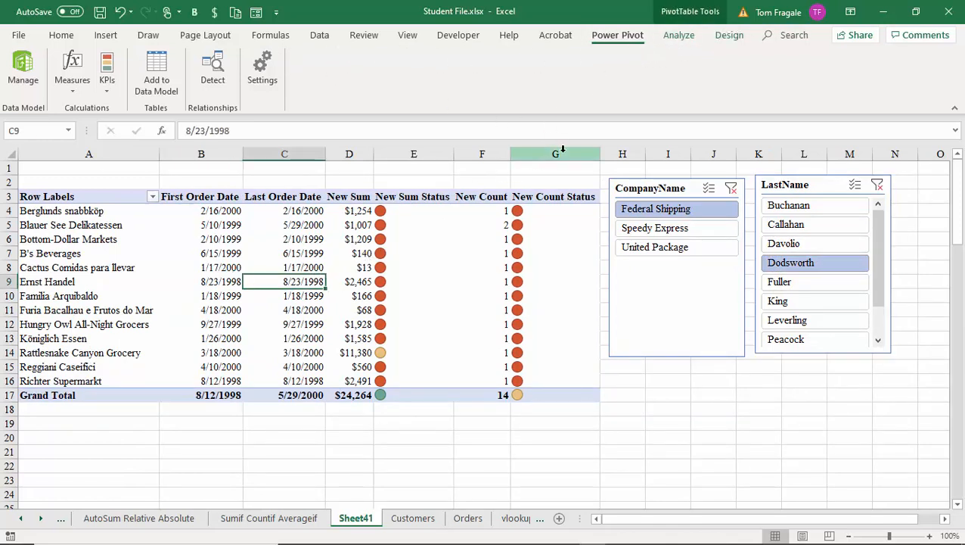
{"action": "left_click", "coordinate": [671, 36]}
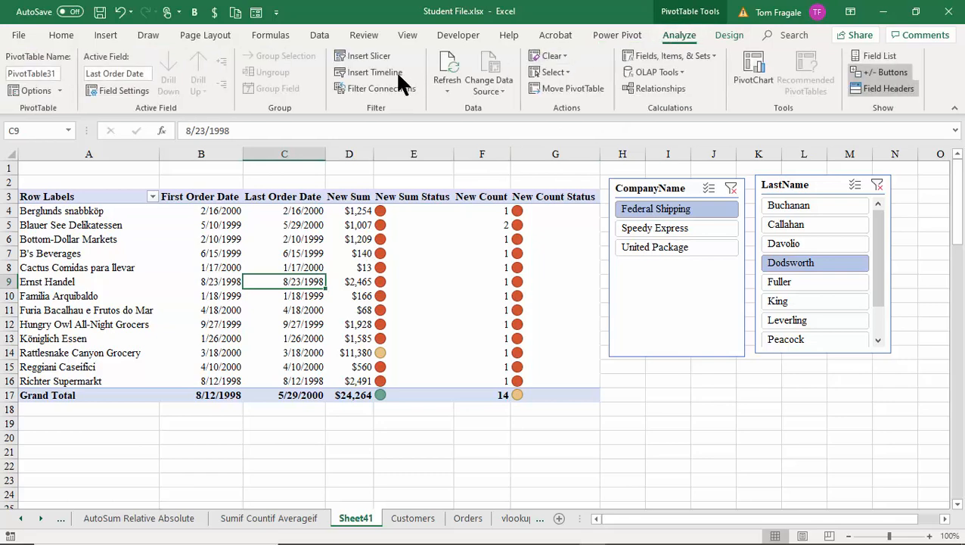
{"action": "left_click", "coordinate": [375, 73]}
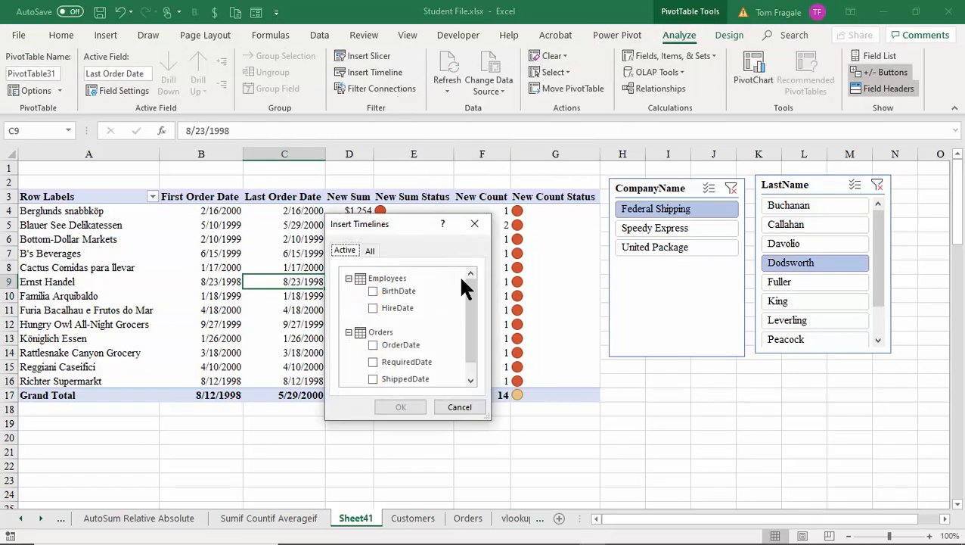
{"action": "left_click", "coordinate": [374, 344]}
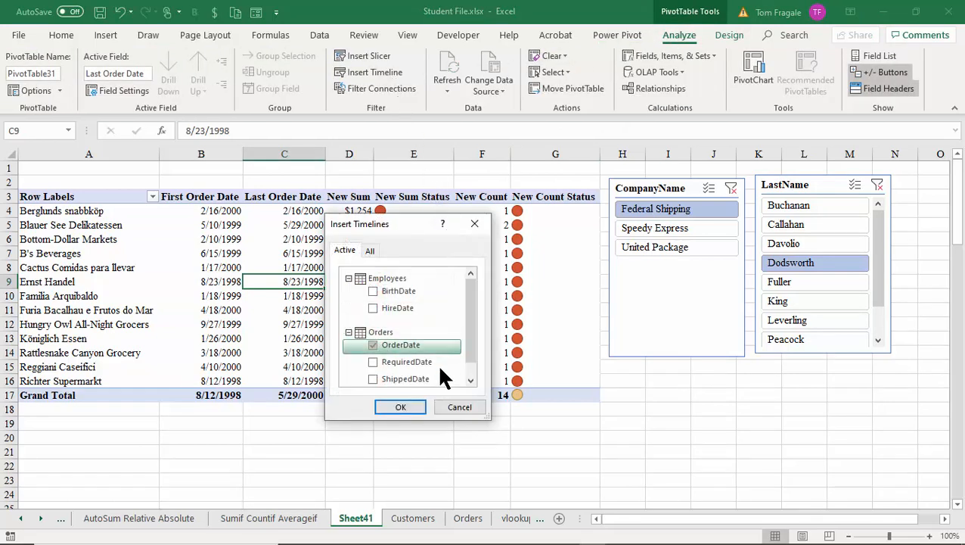
{"action": "left_click", "coordinate": [401, 407]}
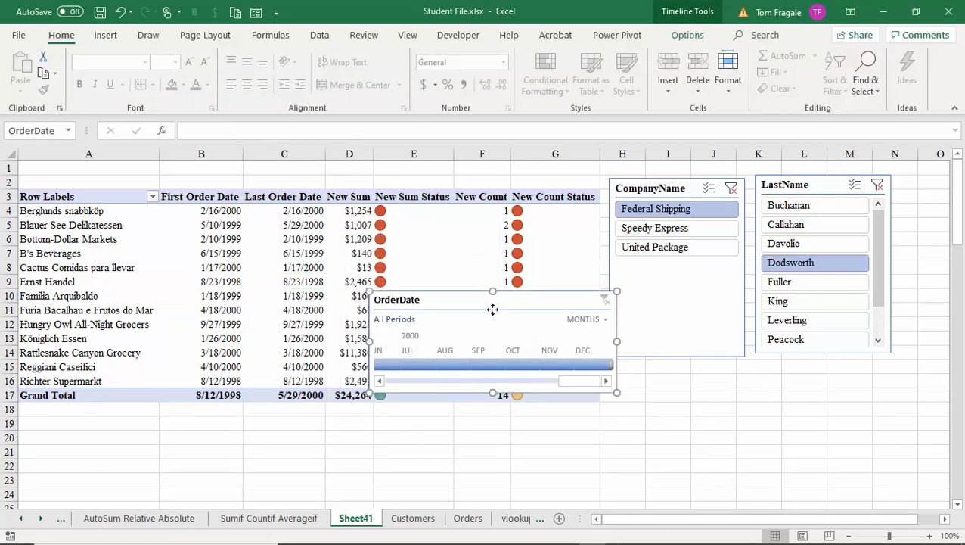
{"action": "left_click_drag", "start_coordinate": [493, 310], "coordinate": [734, 395]}
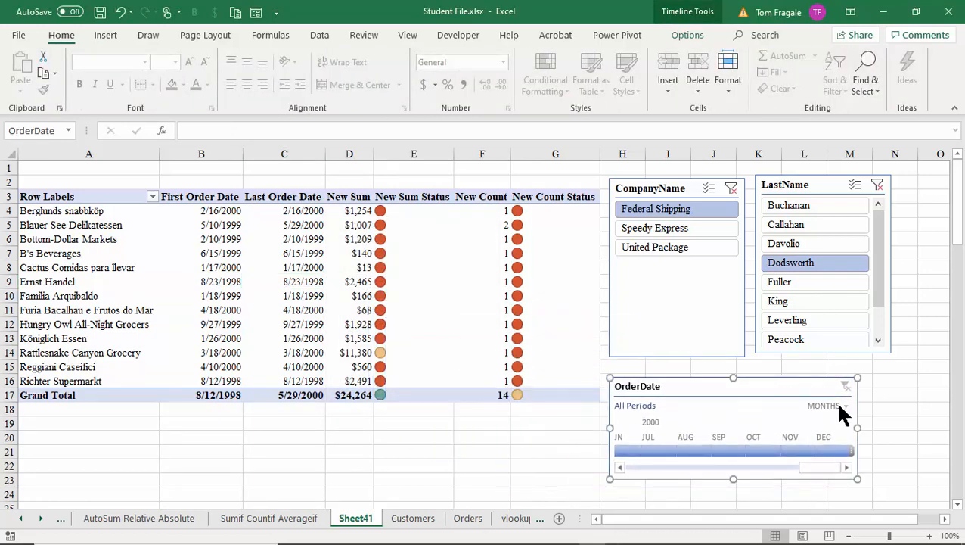
Step: Switch the OrderDate timeline to years and filter the PivotTable to 1998
{"action": "left_click", "coordinate": [840, 406]}
{"action": "left_click", "coordinate": [842, 419]}
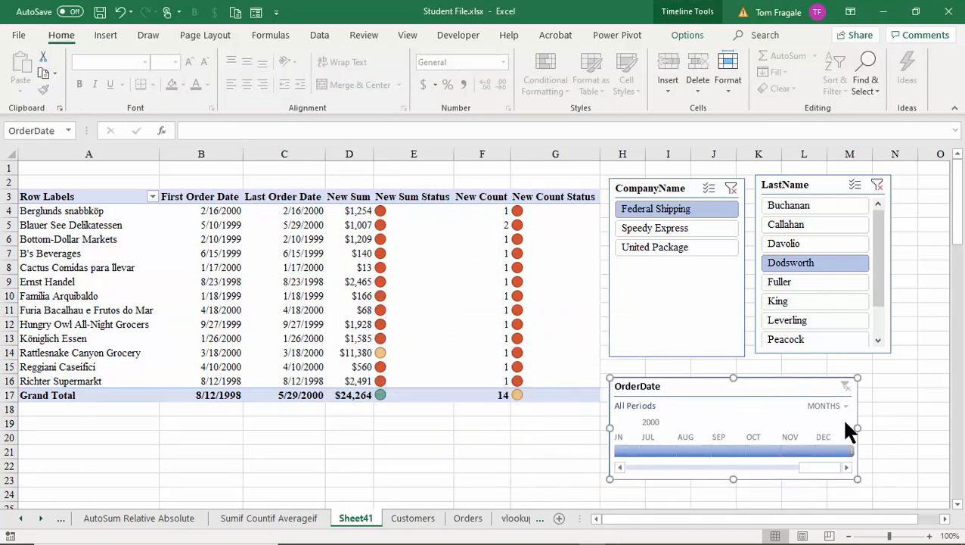
{"action": "left_click", "coordinate": [625, 451]}
Step: Filter the PivotTable to United Package and try several single employee last names one after another
{"action": "left_click", "coordinate": [612, 247]}
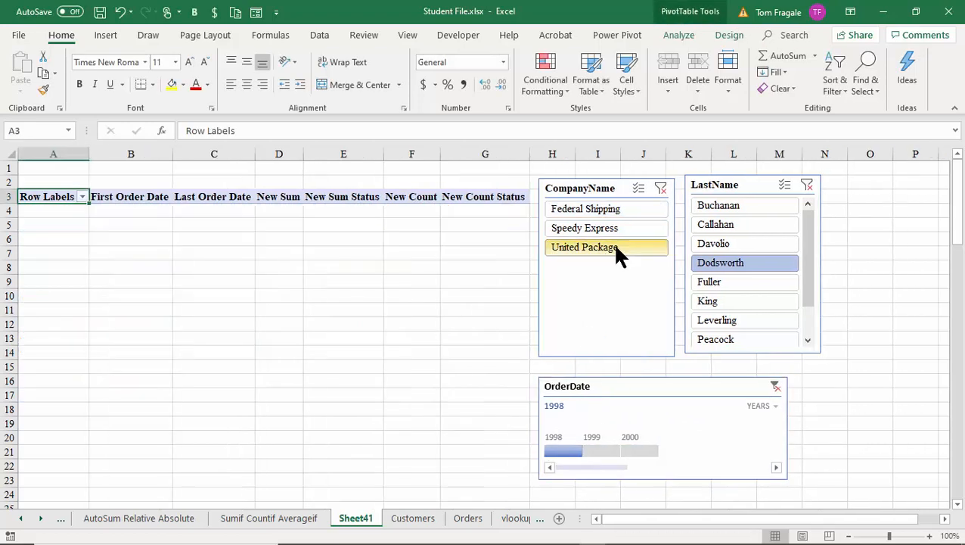
{"action": "left_click", "coordinate": [757, 206]}
{"action": "left_click", "coordinate": [748, 246]}
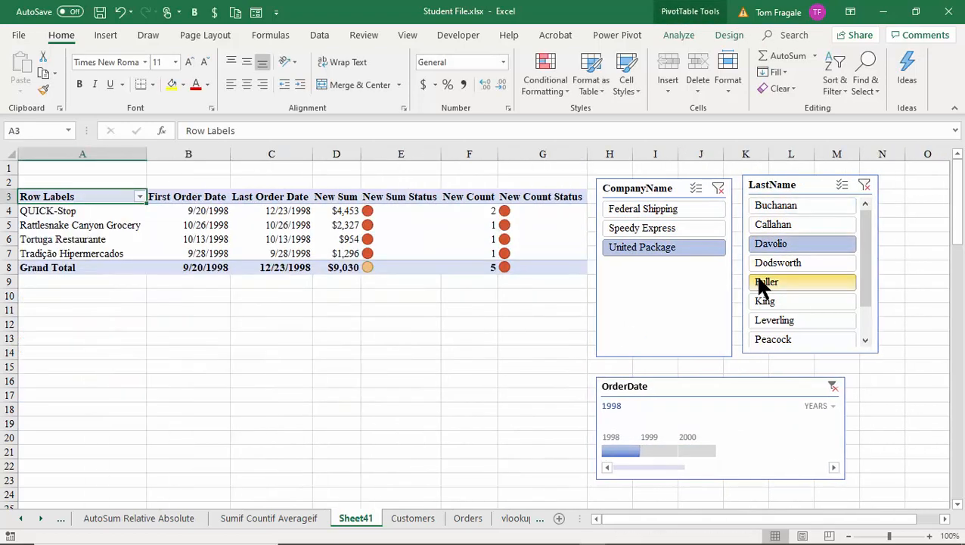
{"action": "left_click", "coordinate": [764, 283]}
Step: Select the second, fourth and fifth last names together, and include all three shipping companies in the filter
{"action": "left_click", "coordinate": [782, 227]}
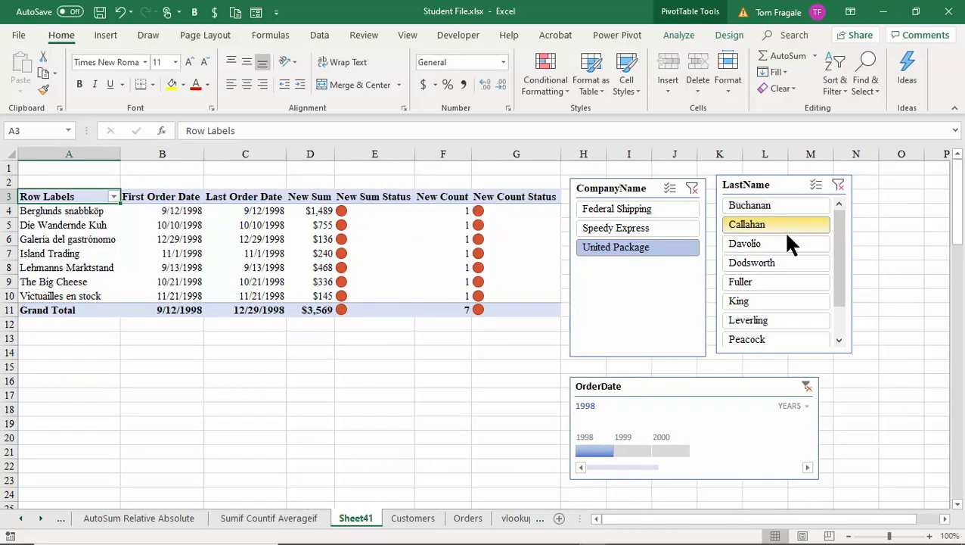
{"action": "left_click", "coordinate": [766, 280], "text": "ctrl"}
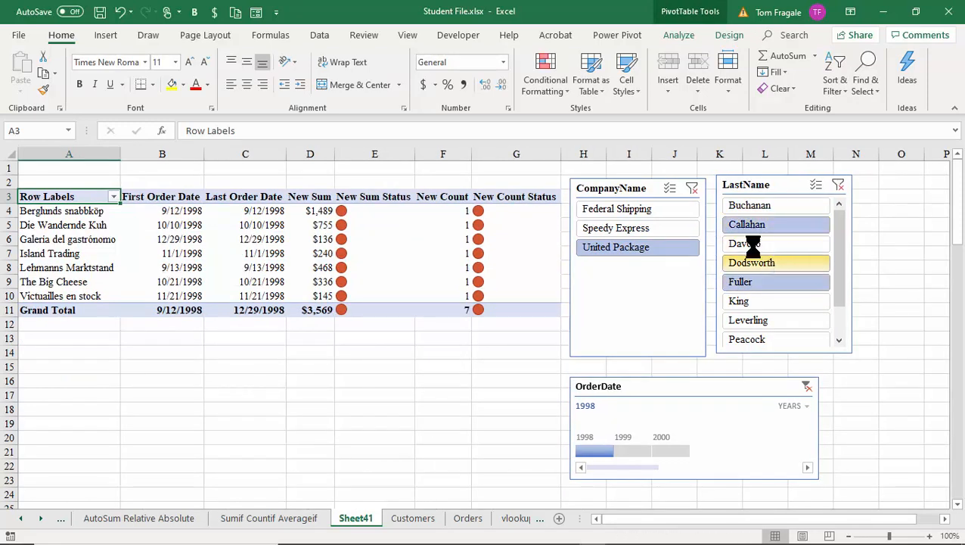
{"action": "left_click", "coordinate": [756, 261], "text": "ctrl"}
{"action": "left_click", "coordinate": [656, 210]}
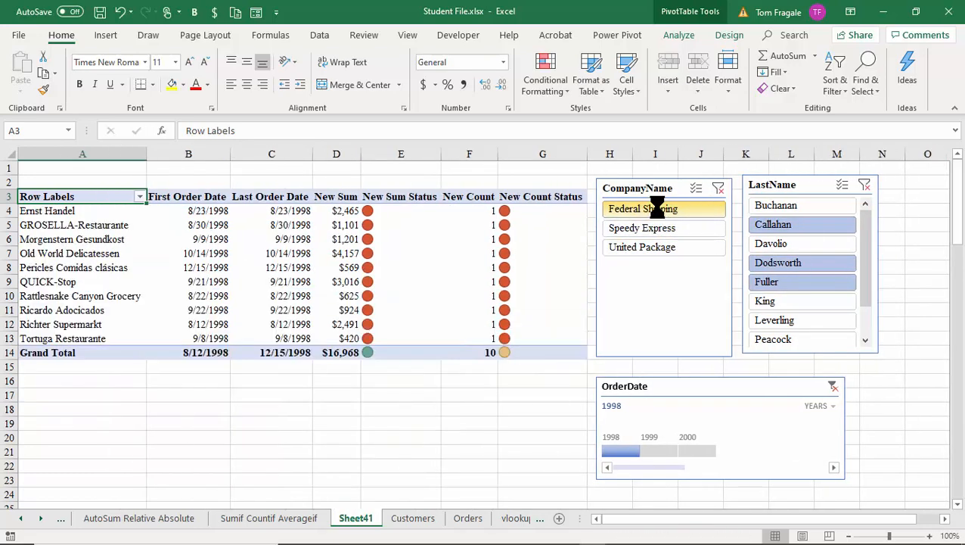
{"action": "left_click", "coordinate": [657, 232], "text": "ctrl"}
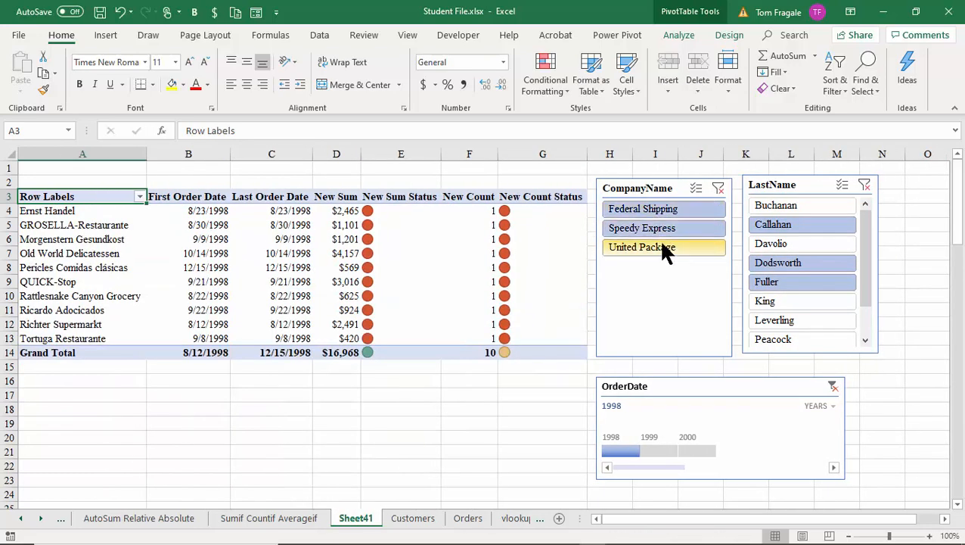
{"action": "left_click", "coordinate": [660, 247], "text": "ctrl"}
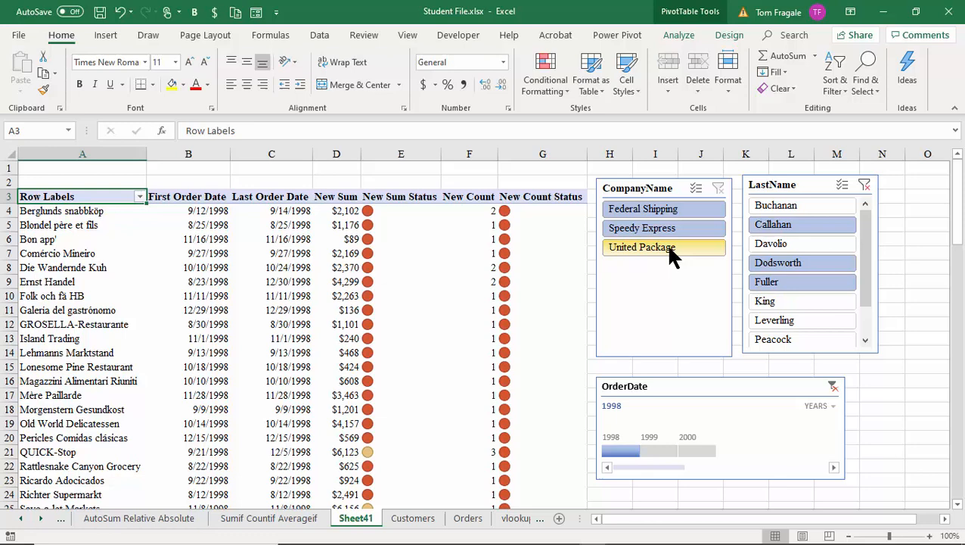
Step: Filter the PivotTable by each of the first four last names in the slicer, one at a time
{"action": "left_click", "coordinate": [775, 205]}
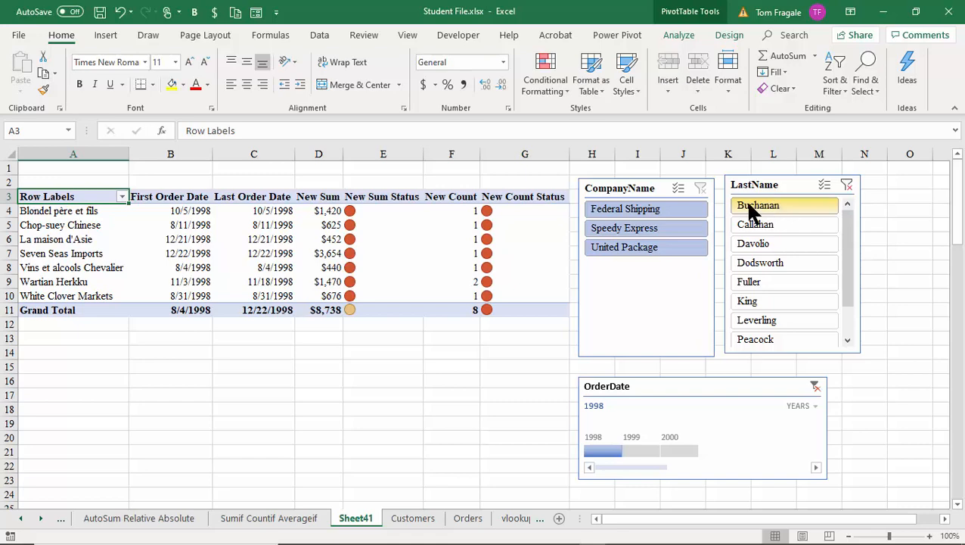
{"action": "left_click", "coordinate": [757, 224]}
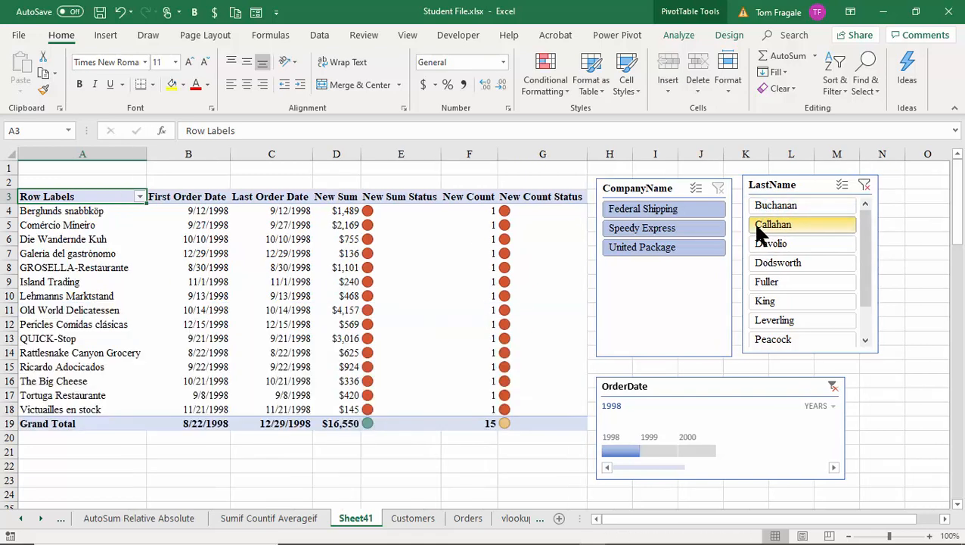
{"action": "left_click", "coordinate": [757, 246]}
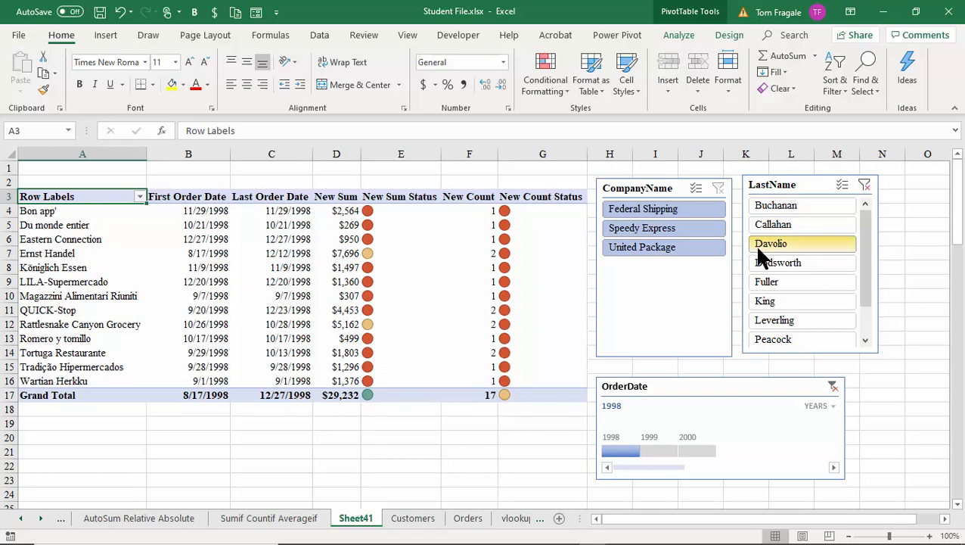
{"action": "left_click", "coordinate": [755, 262]}
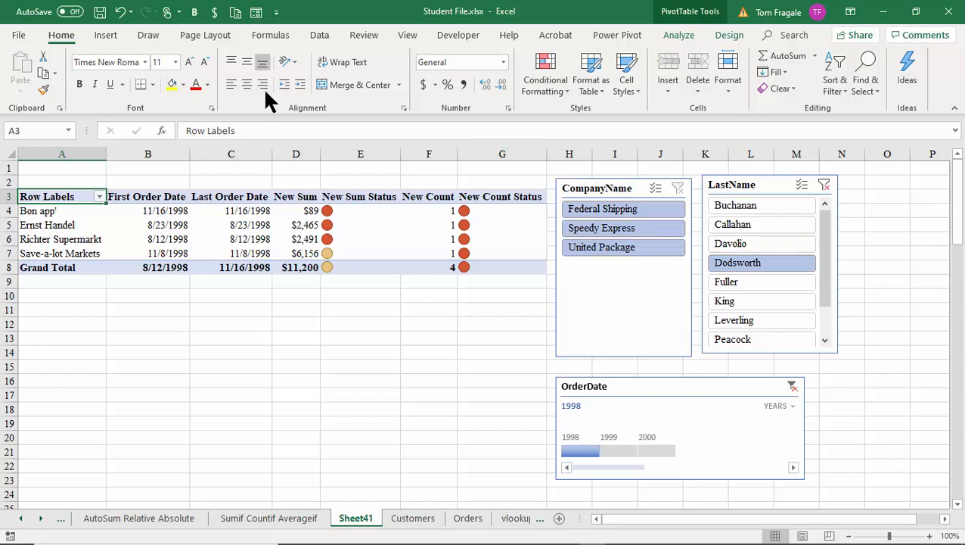
{"action": "left_click", "coordinate": [615, 35]}
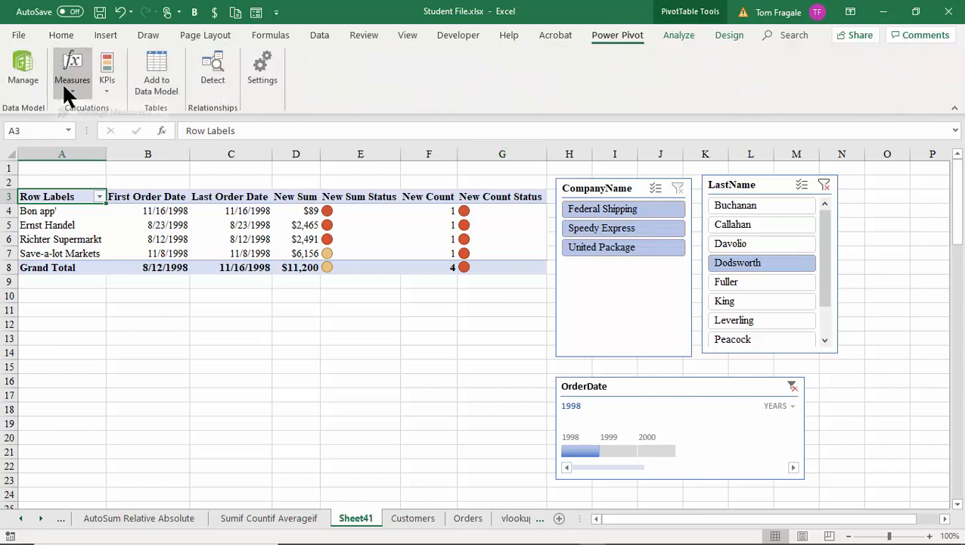
{"action": "left_click", "coordinate": [66, 89]}
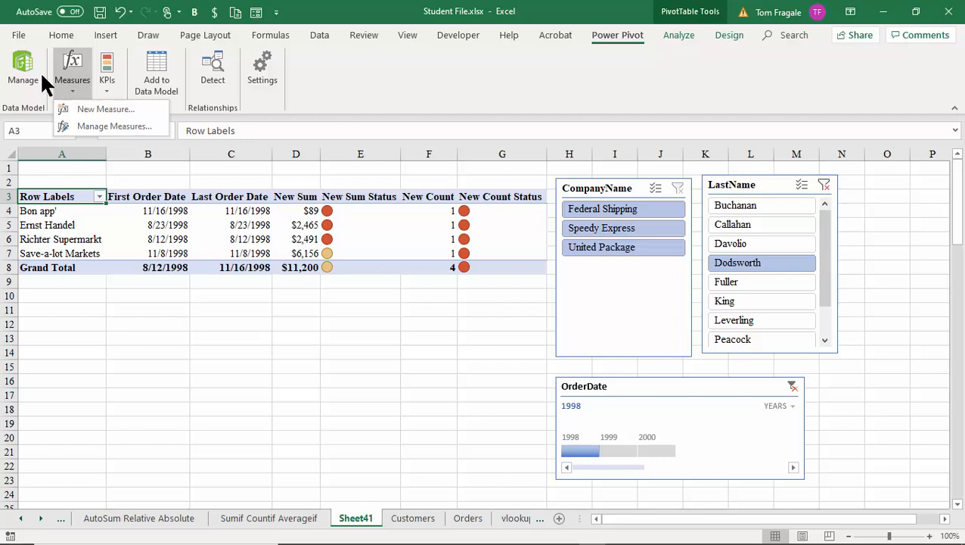
{"action": "left_click", "coordinate": [211, 212]}
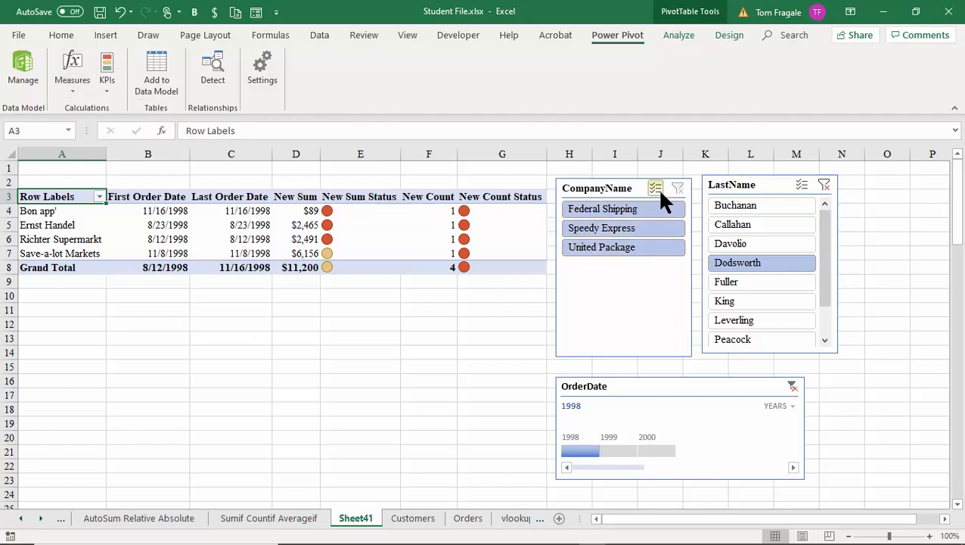
Step: Turn on multi-select for both slicers and clear the OrderDate and LastName filters
{"action": "left_click", "coordinate": [801, 185]}
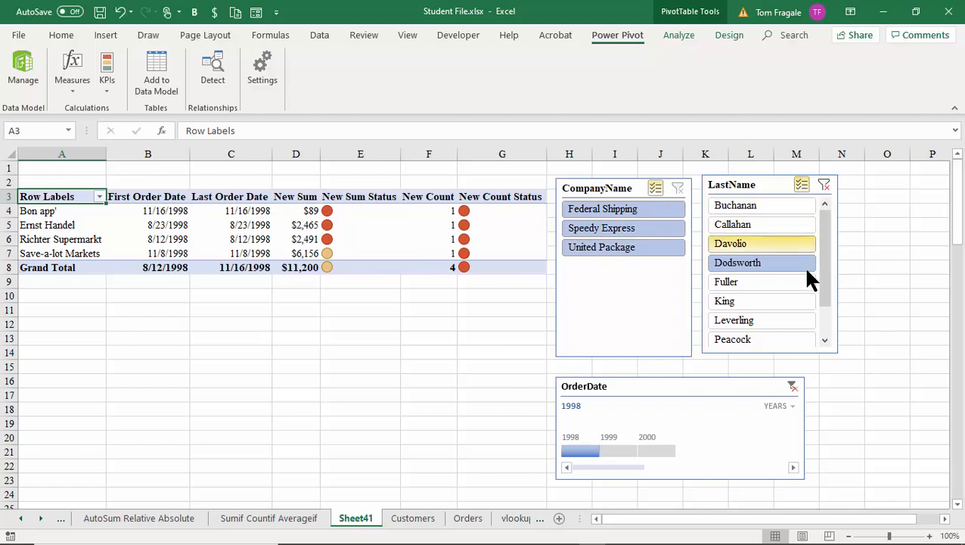
{"action": "left_click", "coordinate": [792, 386]}
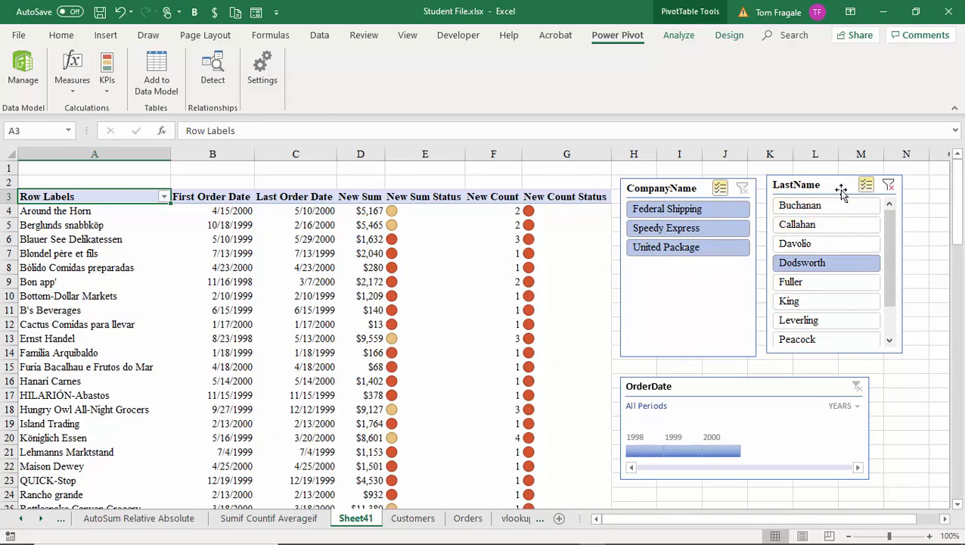
{"action": "left_click", "coordinate": [889, 185]}
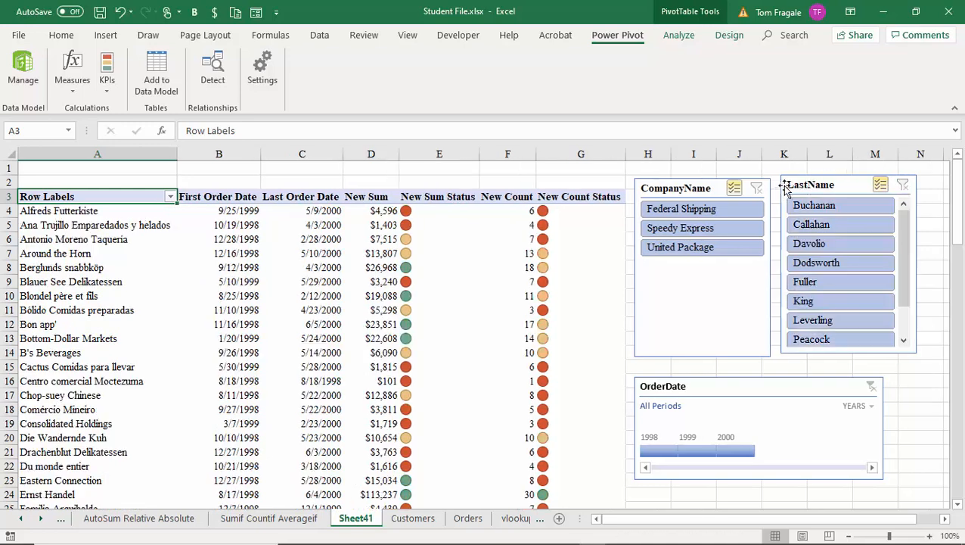
Step: Open the drill-down options for the Last Order Date of Blondel père et fils and dismiss them
{"action": "left_click", "coordinate": [491, 363]}
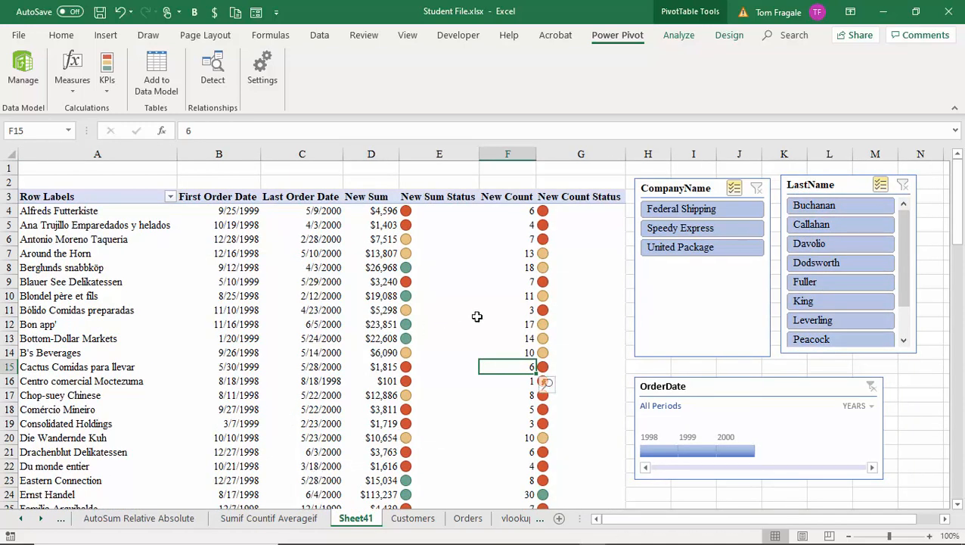
{"action": "left_click", "coordinate": [336, 295]}
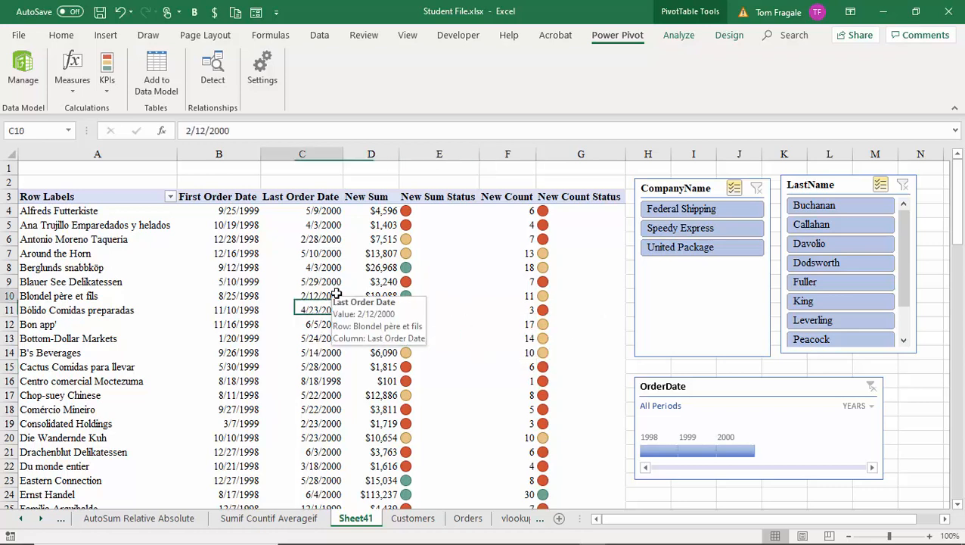
{"action": "double_click", "coordinate": [295, 293]}
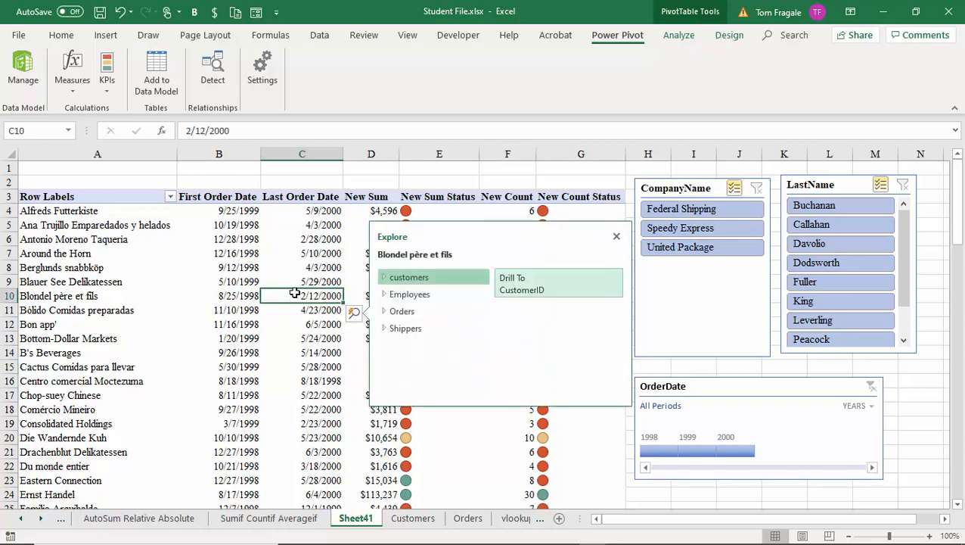
{"action": "left_click", "coordinate": [277, 333]}
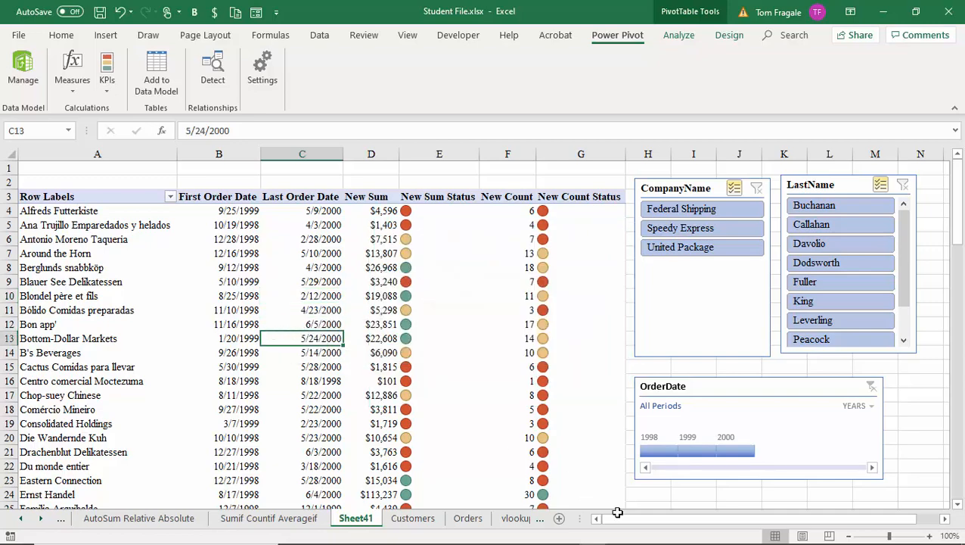